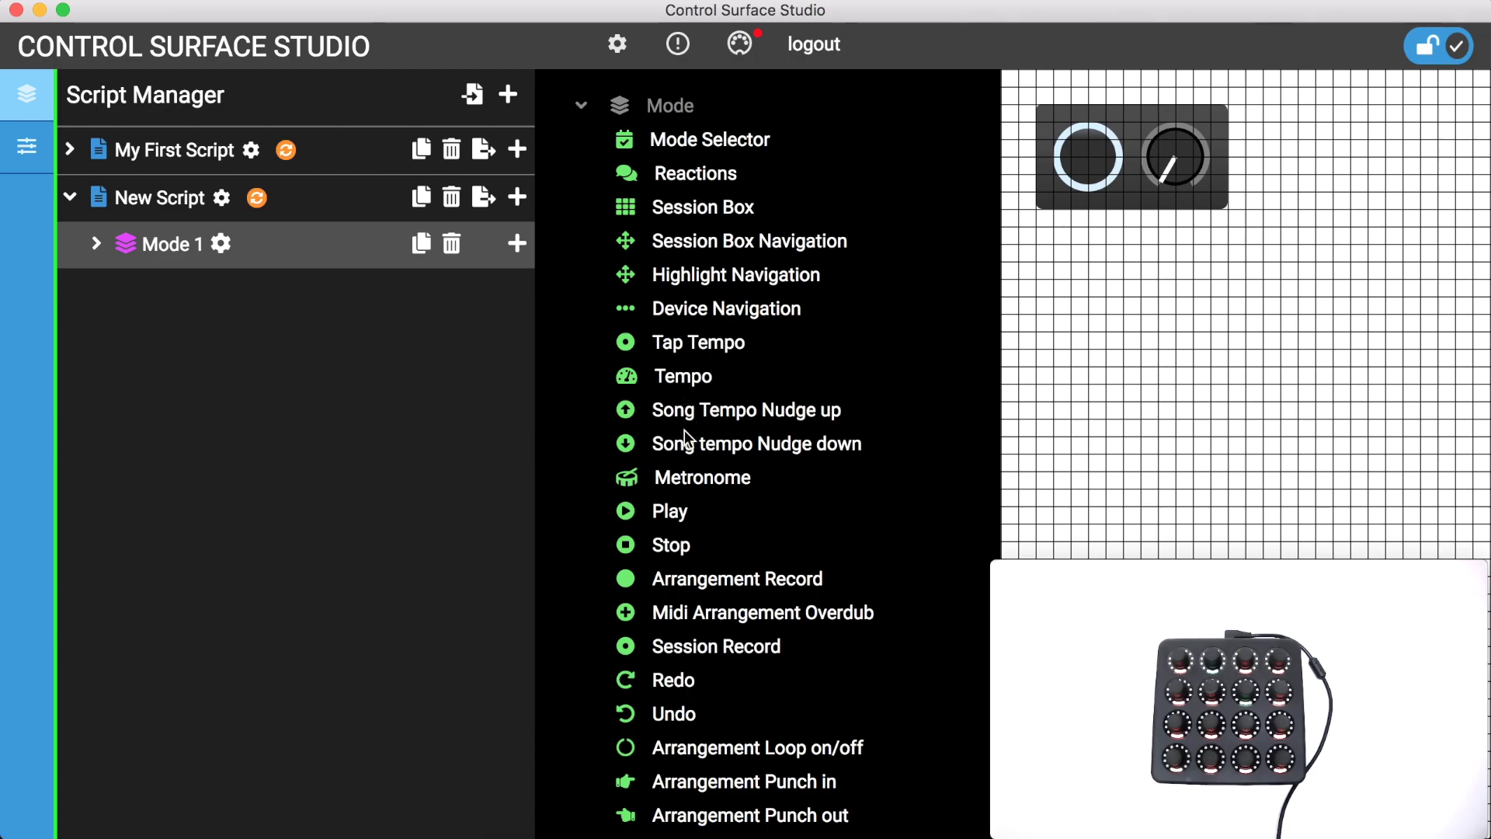
- Add a Metronome mapping to Mode 1 and assign Button 1 as its controller input
left_click(691, 482)
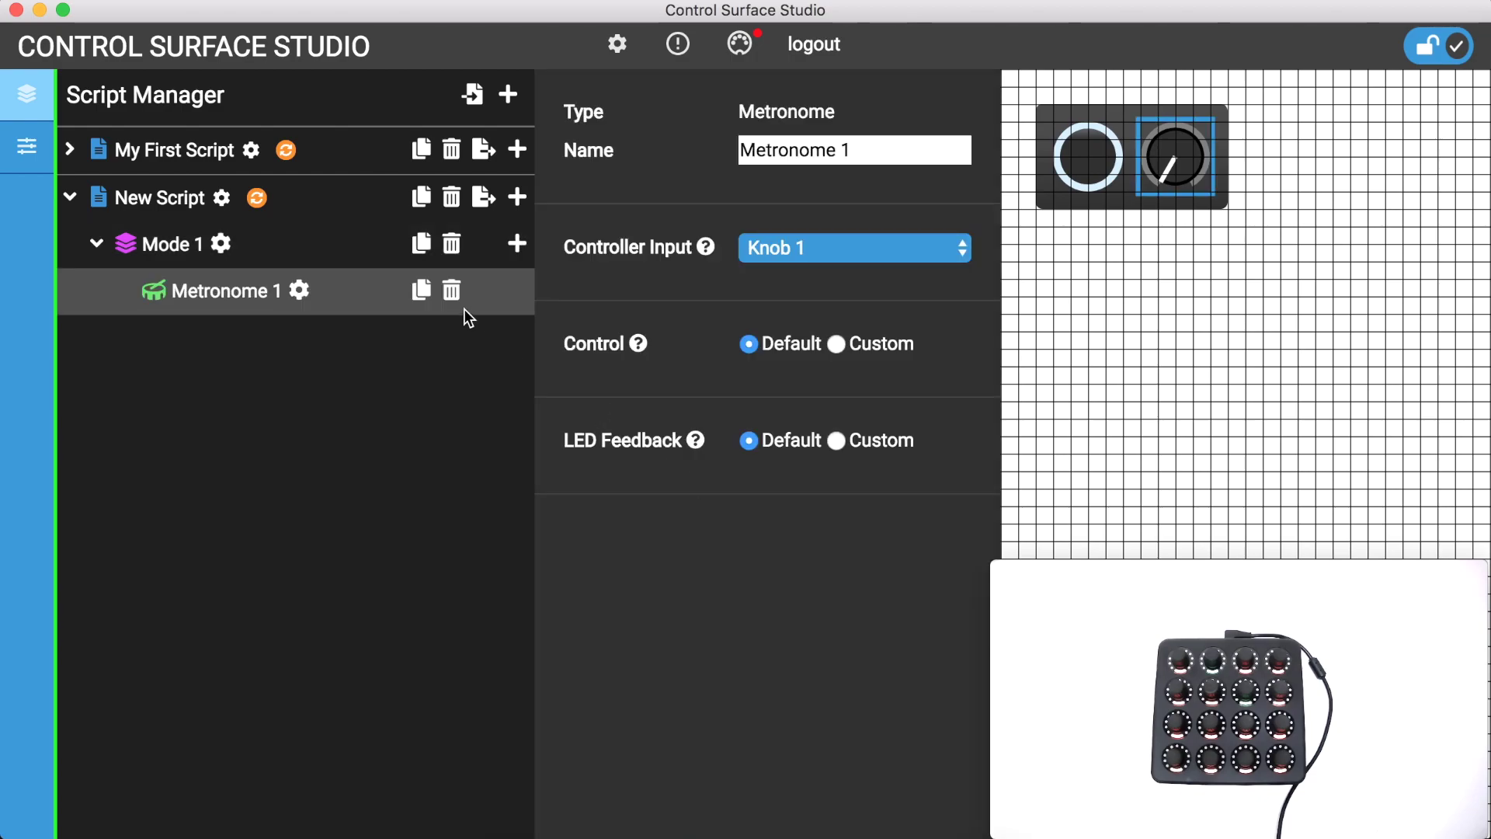
left_click(795, 259)
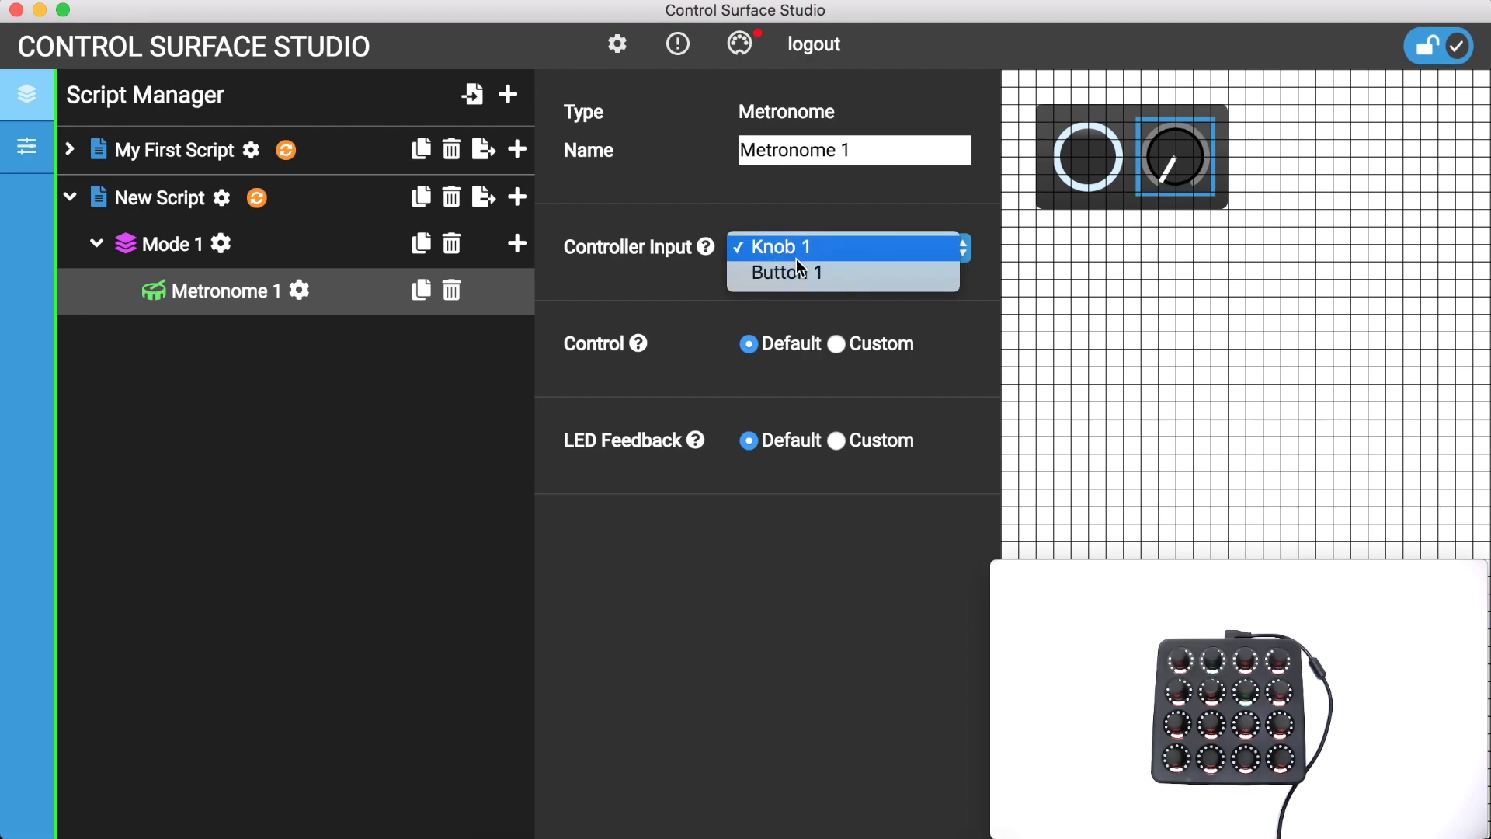
left_click(796, 271)
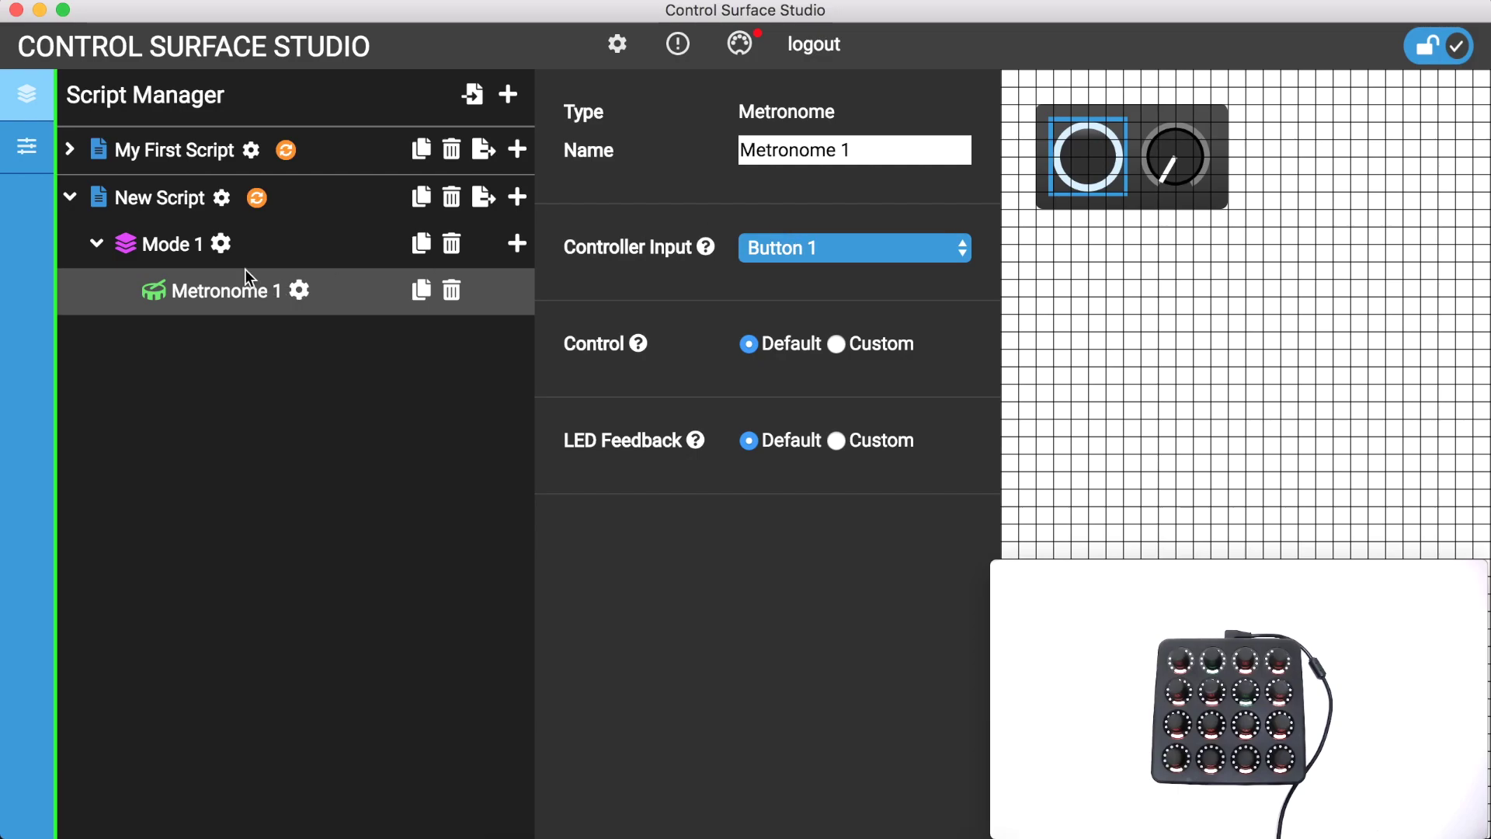
- Rename Mode 1 as "metronome mode"
left_click(242, 225)
left_click_drag(829, 150, 566, 121)
type("metronome mode")
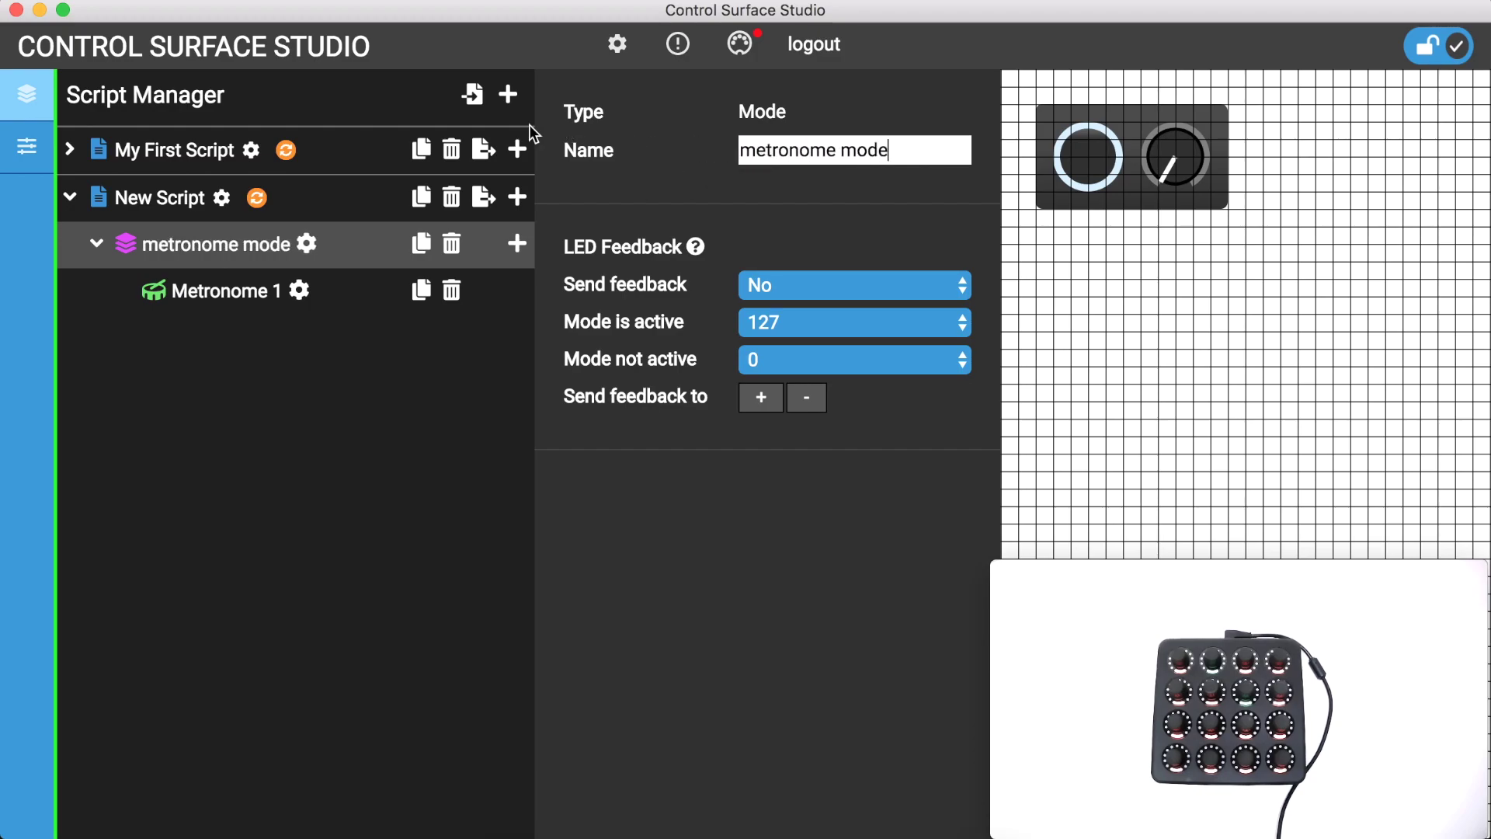
- Install New Script and test its metronome button during playback in a new Ableton Live set
left_click(284, 197)
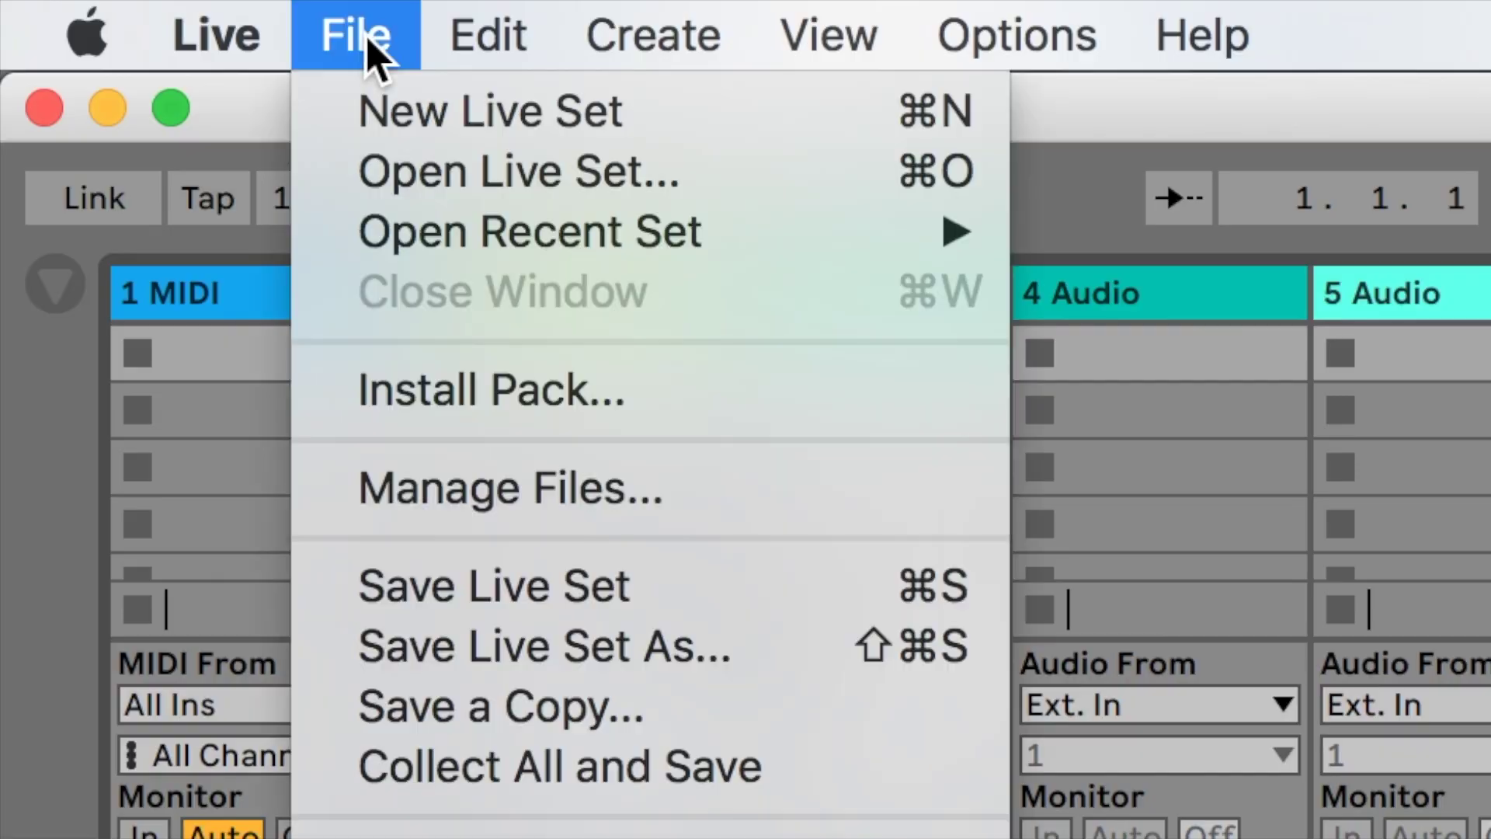
left_click(401, 118)
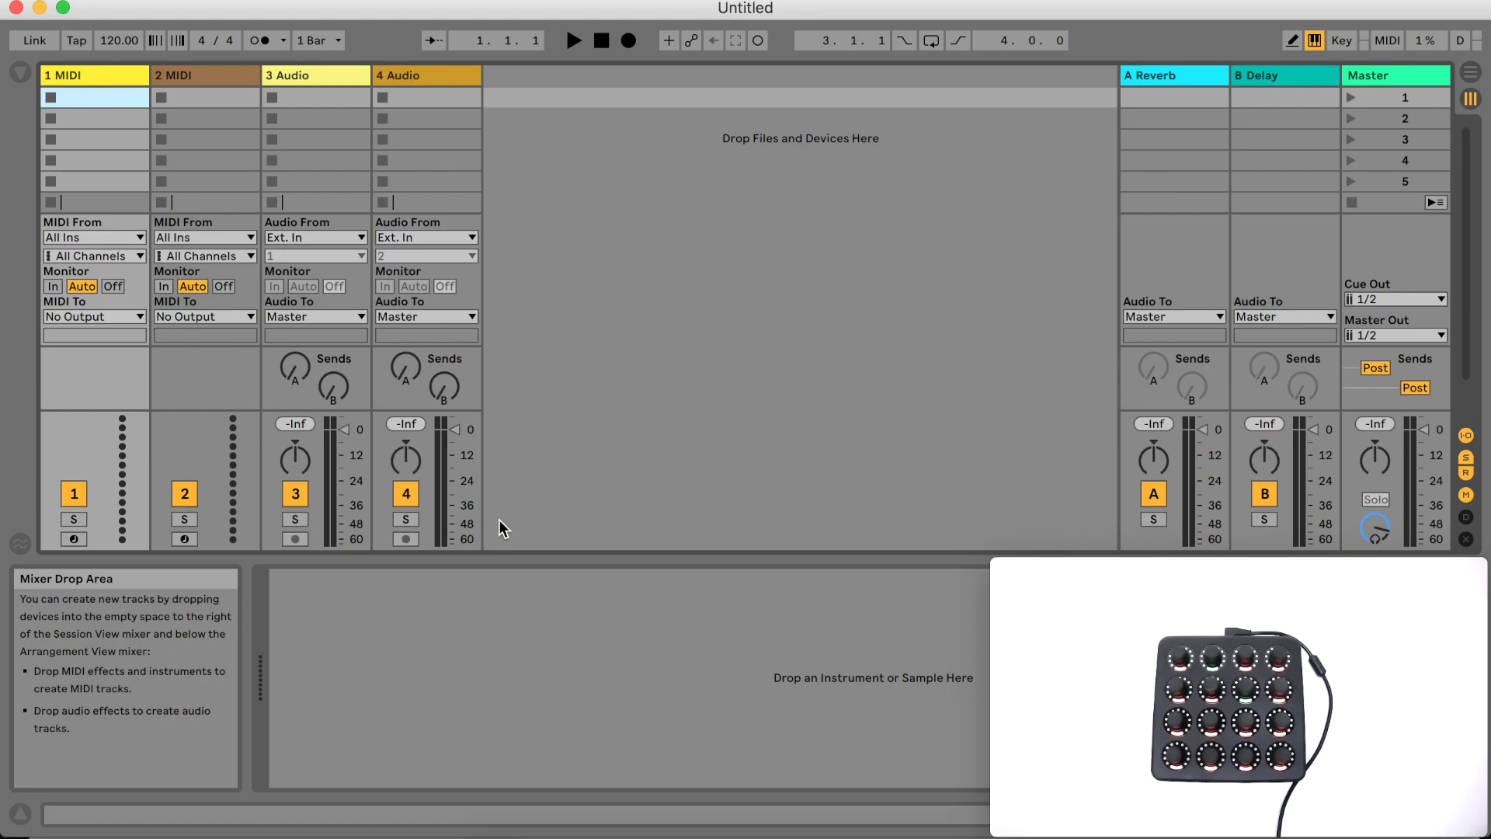
left_click(571, 41)
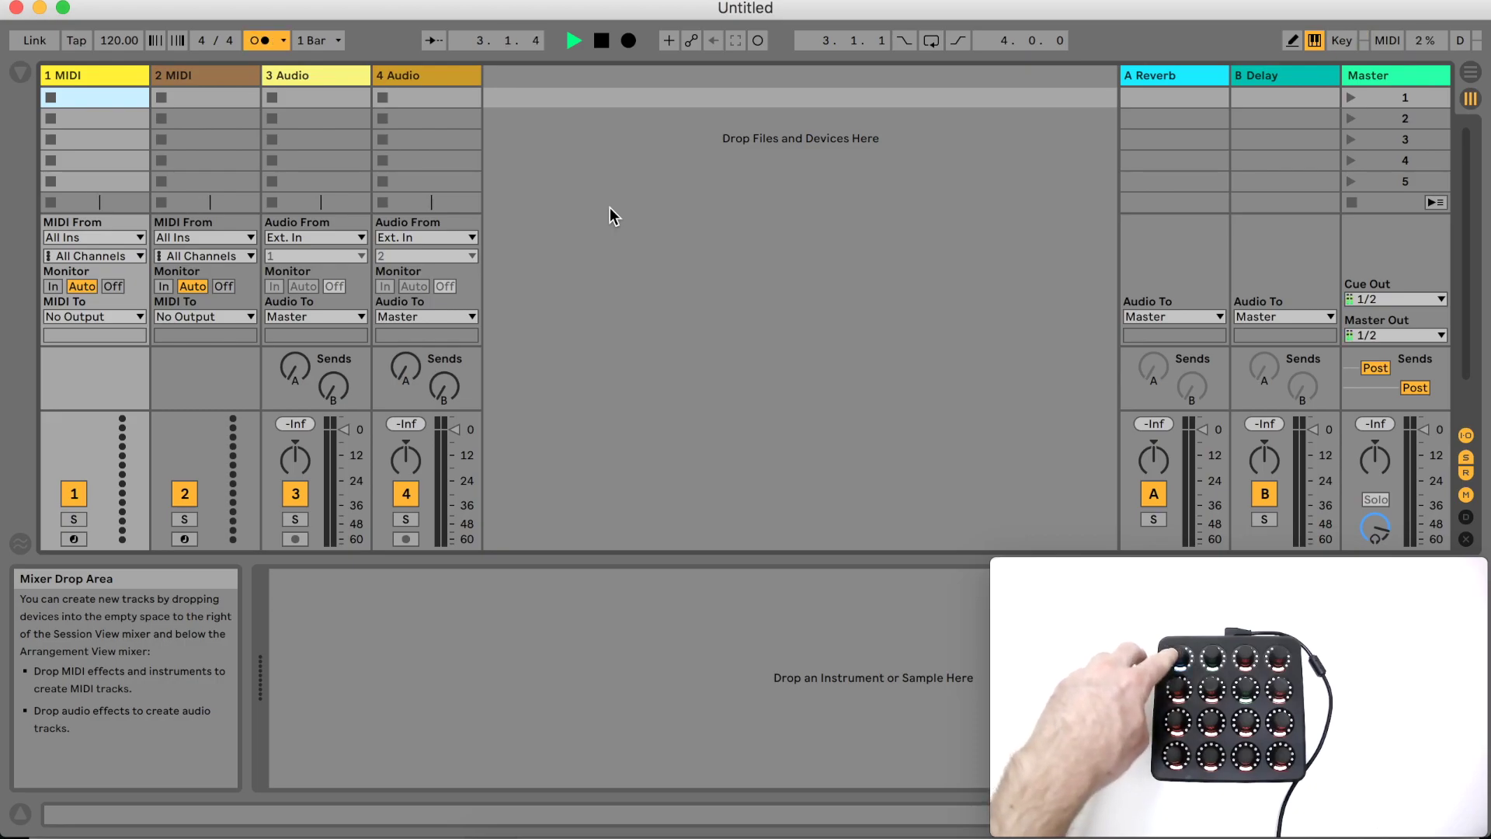
key("space")
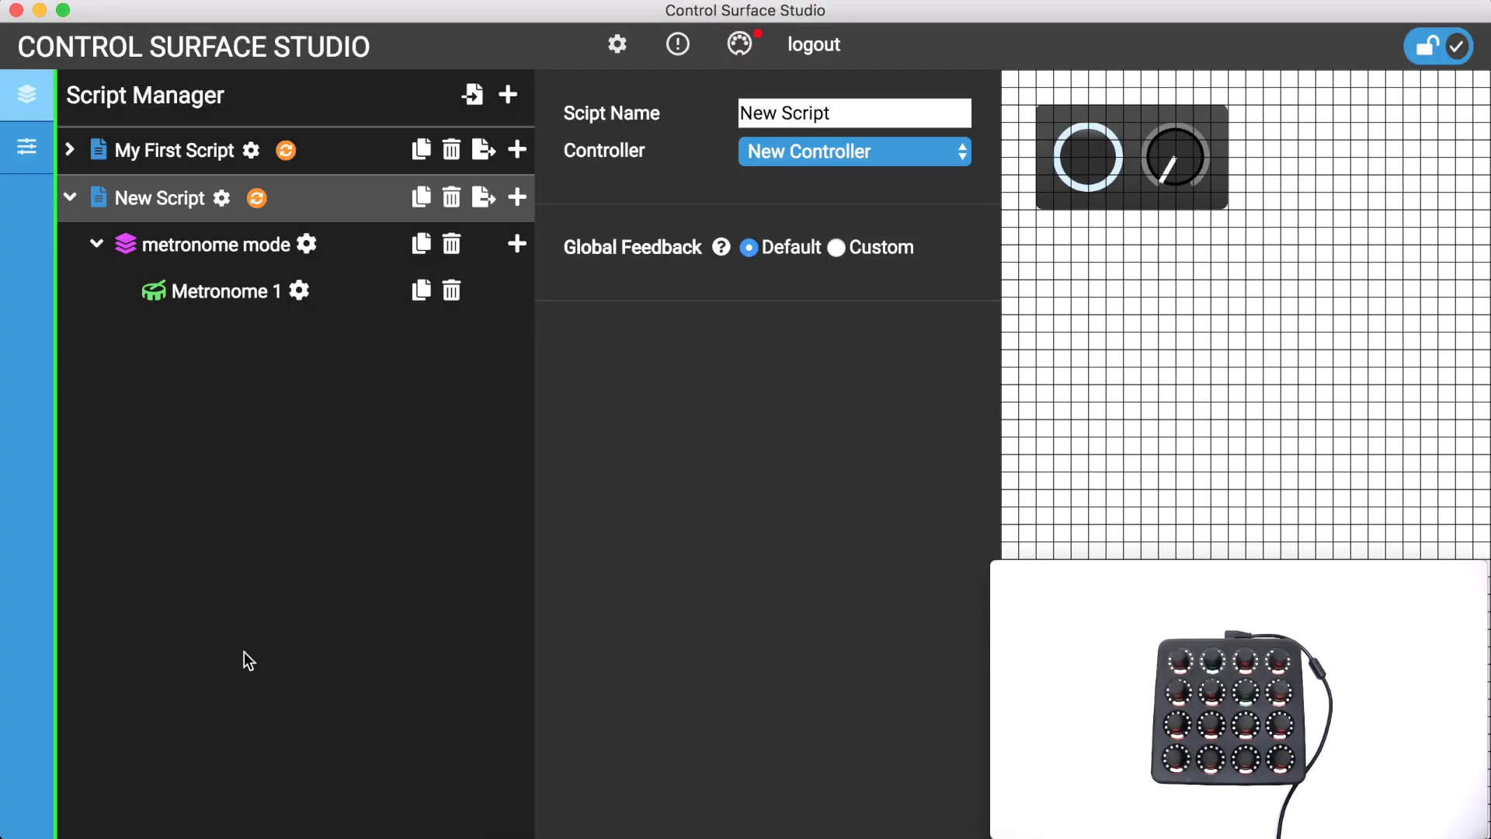
- Add a second mode to New Script in Control Surface Studio and name it "navigation mode"
left_click(517, 199)
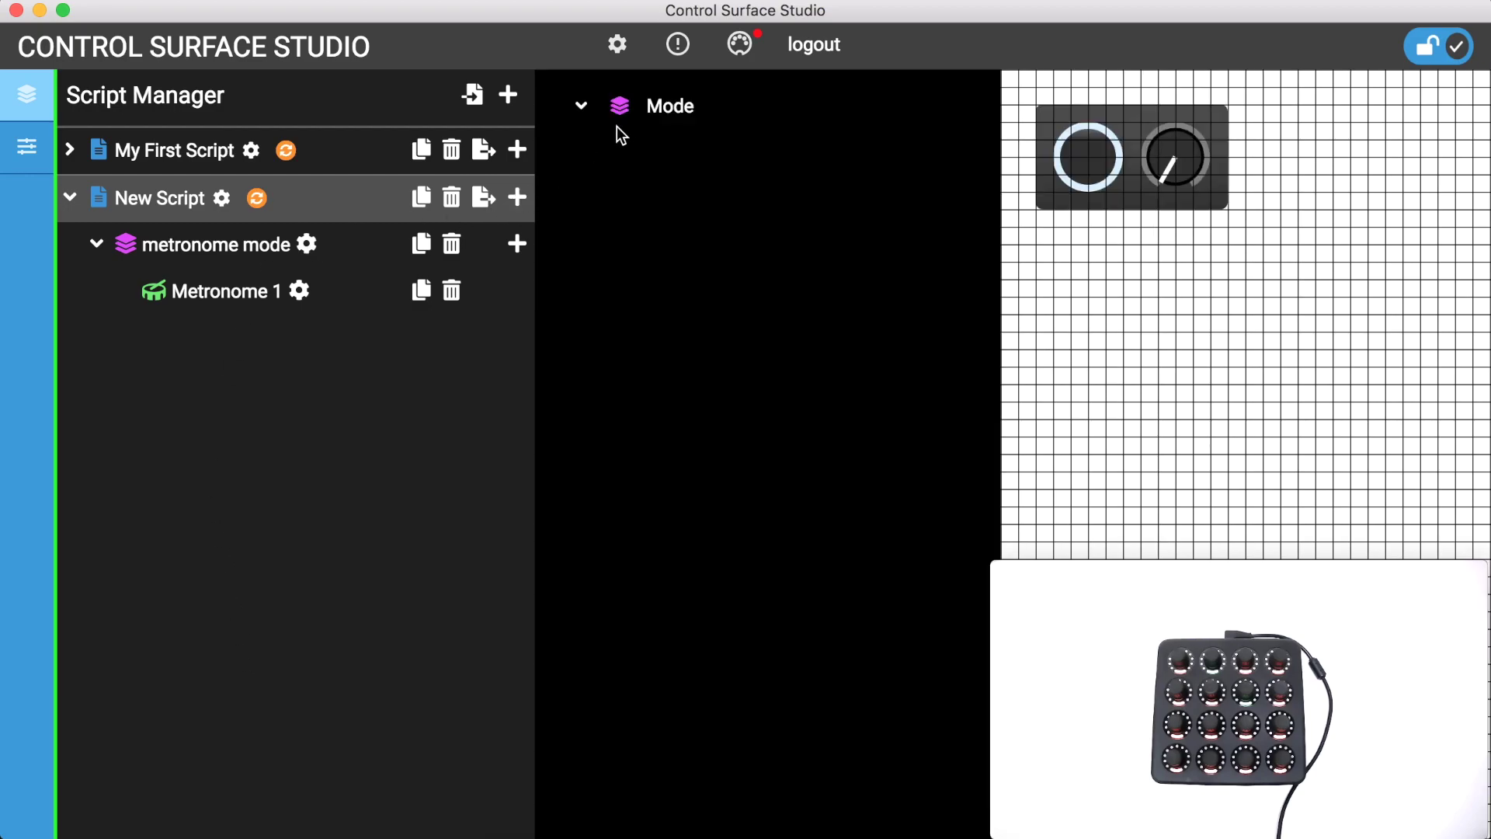
left_click(658, 110)
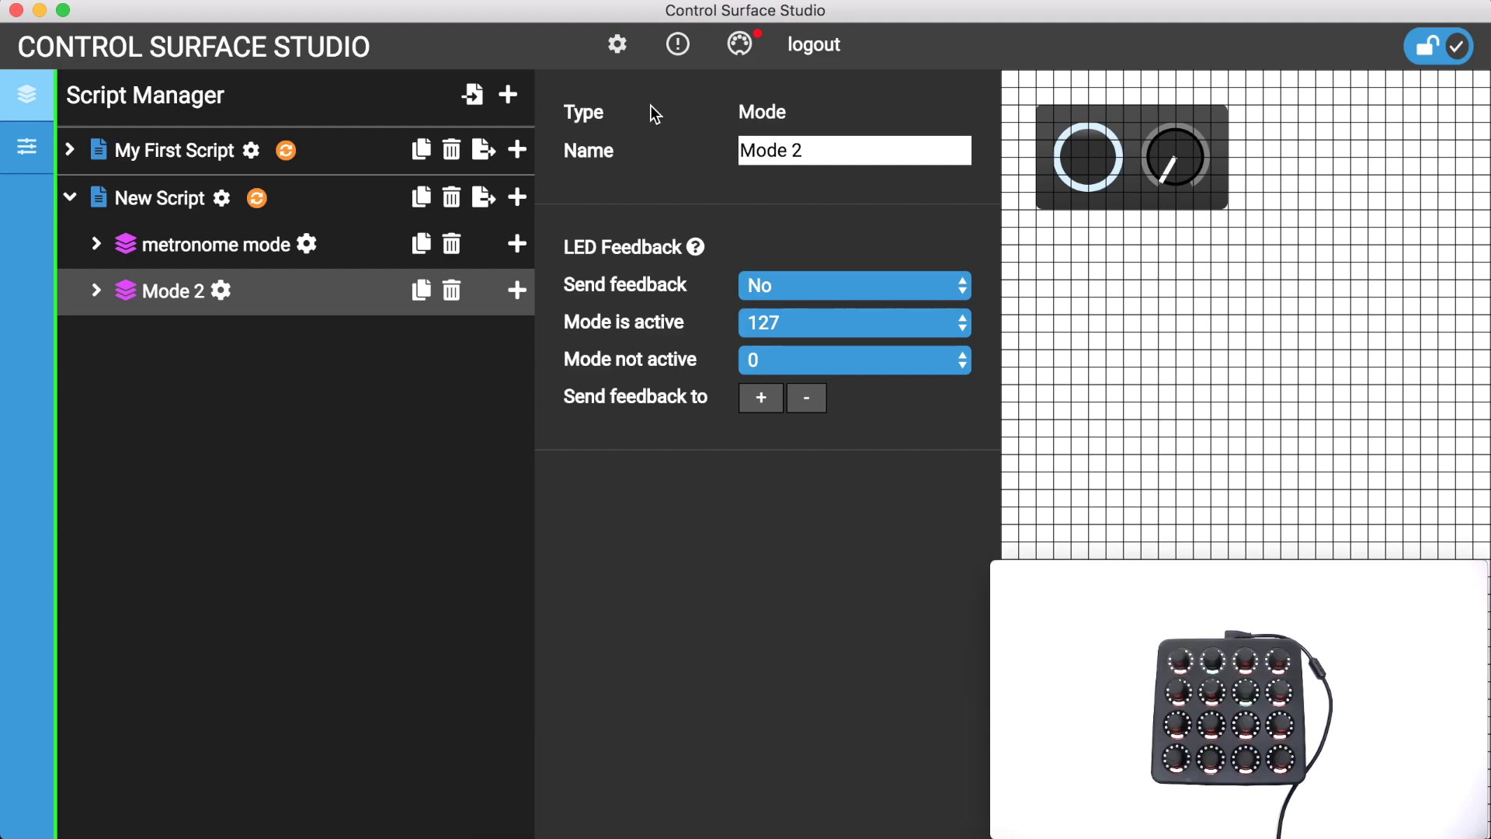
left_click_drag(800, 146, 629, 143)
type("navigation mode")
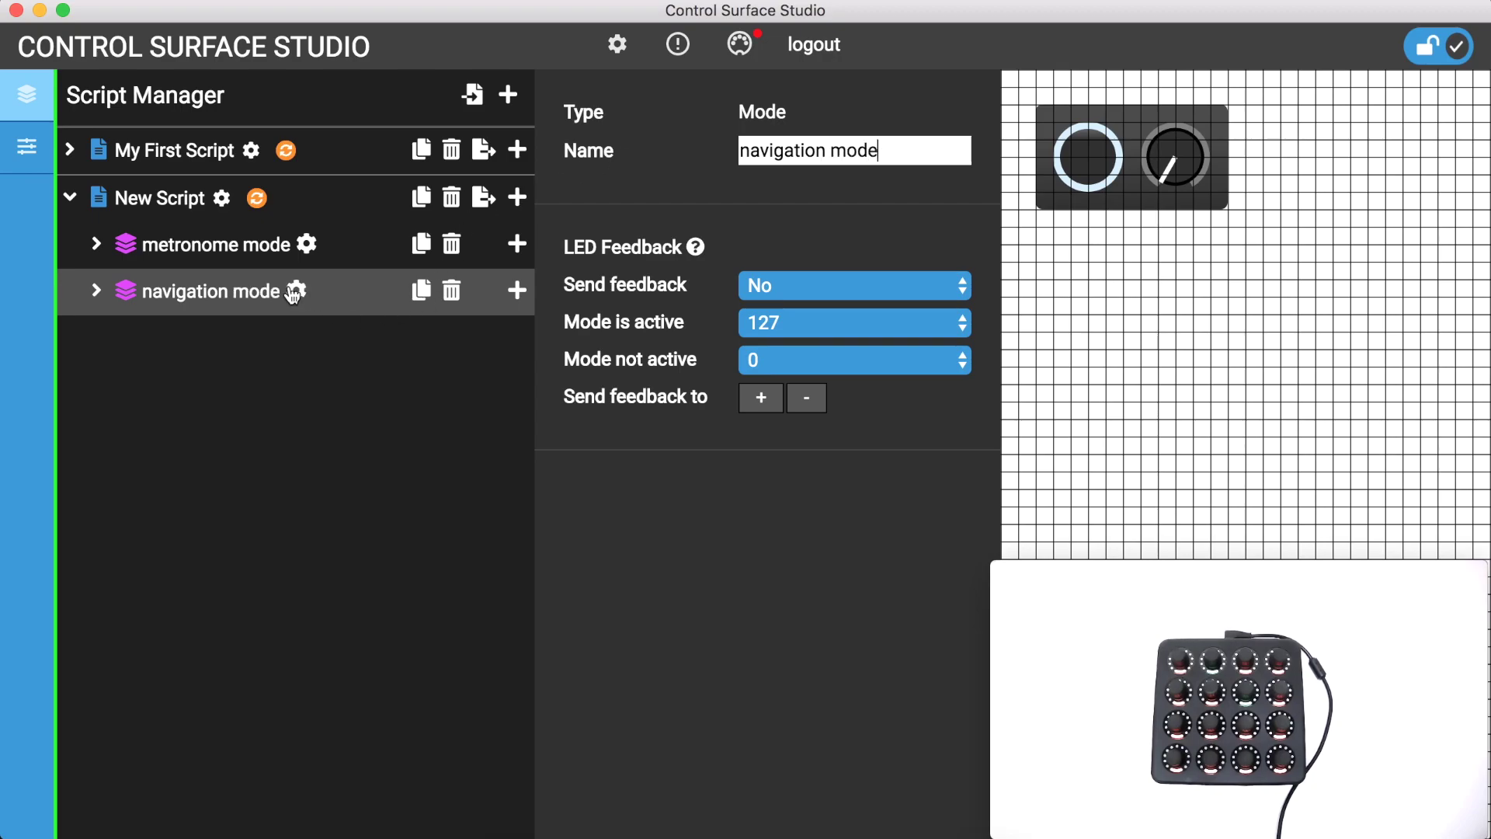
- Add a Highlight Navigation mapping to navigation mode, controlled by Button 1 and selecting track number 4
left_click(517, 292)
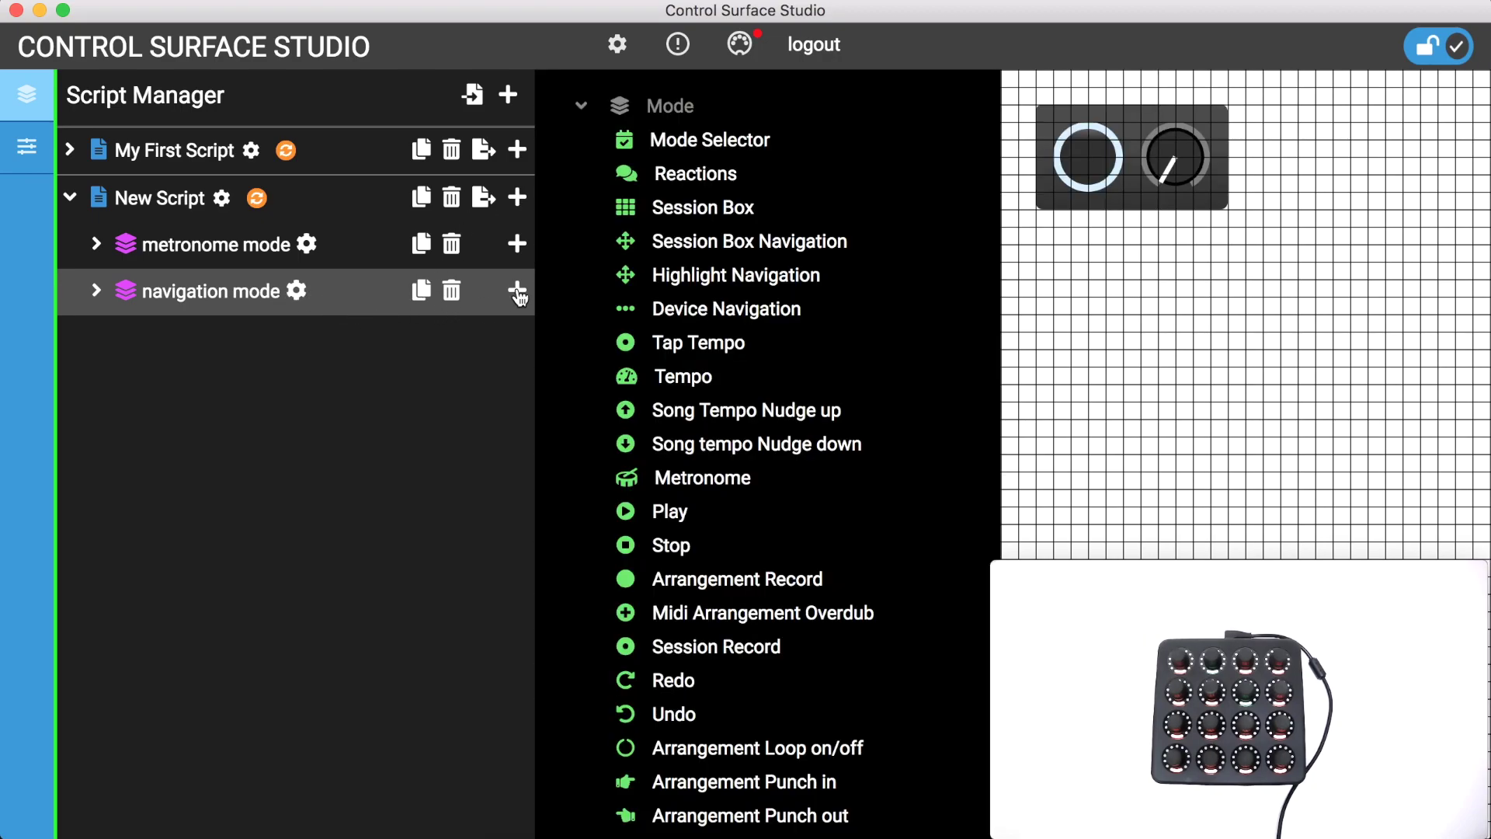
left_click(680, 276)
left_click(811, 424)
left_click(810, 450)
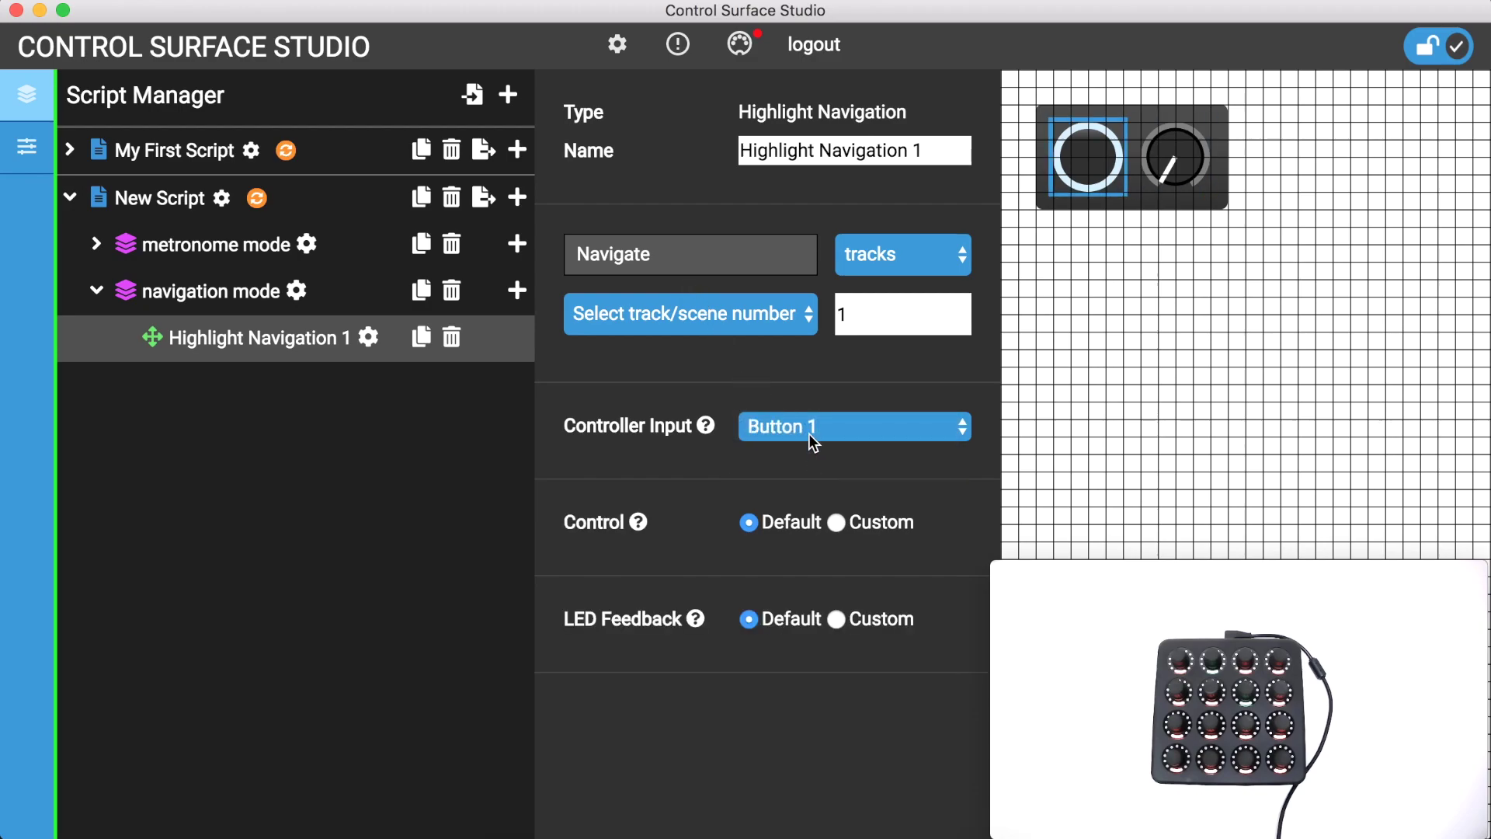
left_click_drag(858, 315, 790, 323)
type("4")
- Compare the controller inputs of the metronome and highlight navigation mappings in the two modes
left_click(96, 244)
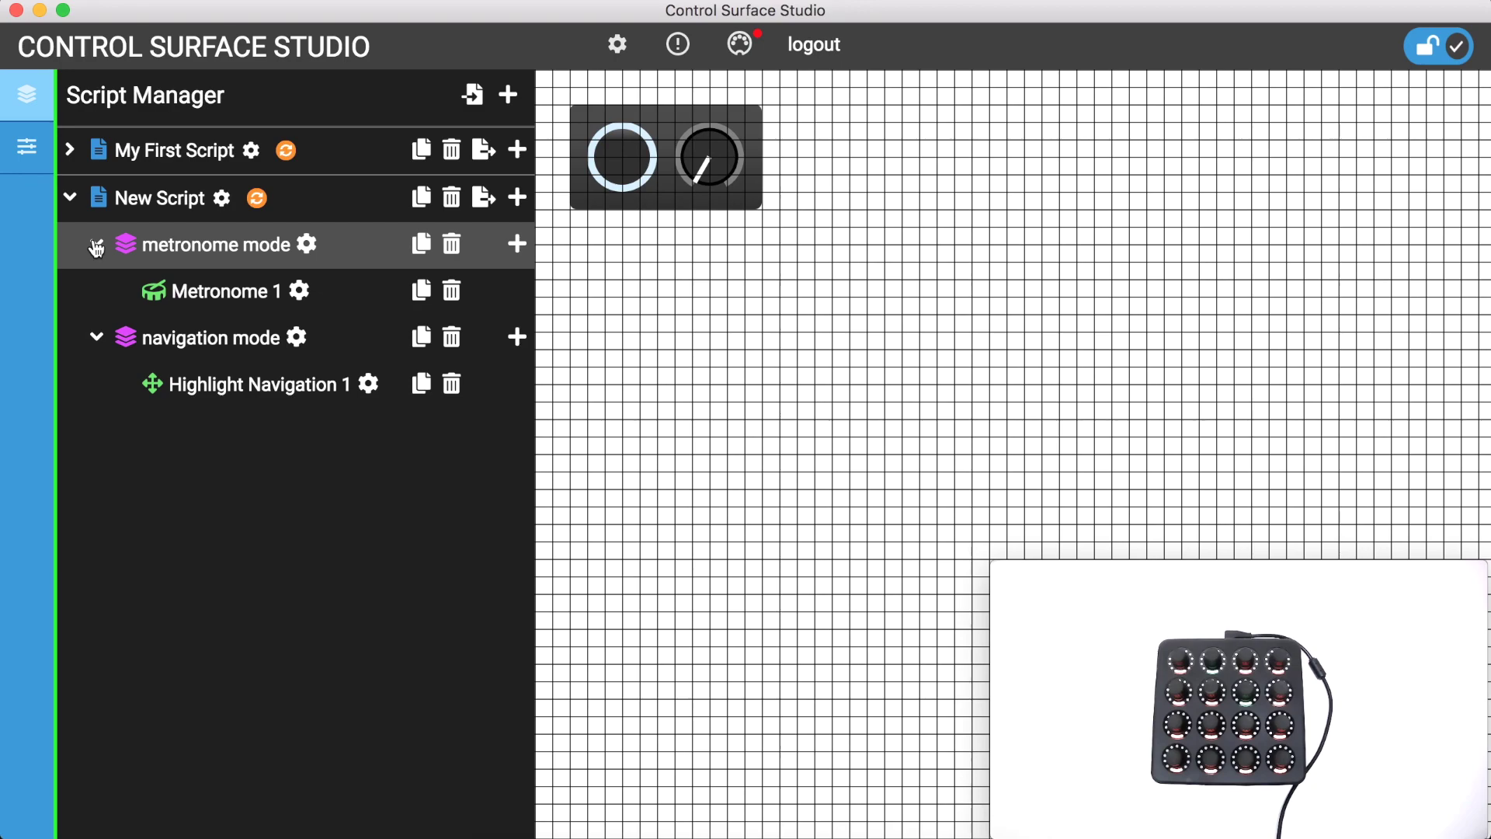
left_click(217, 292)
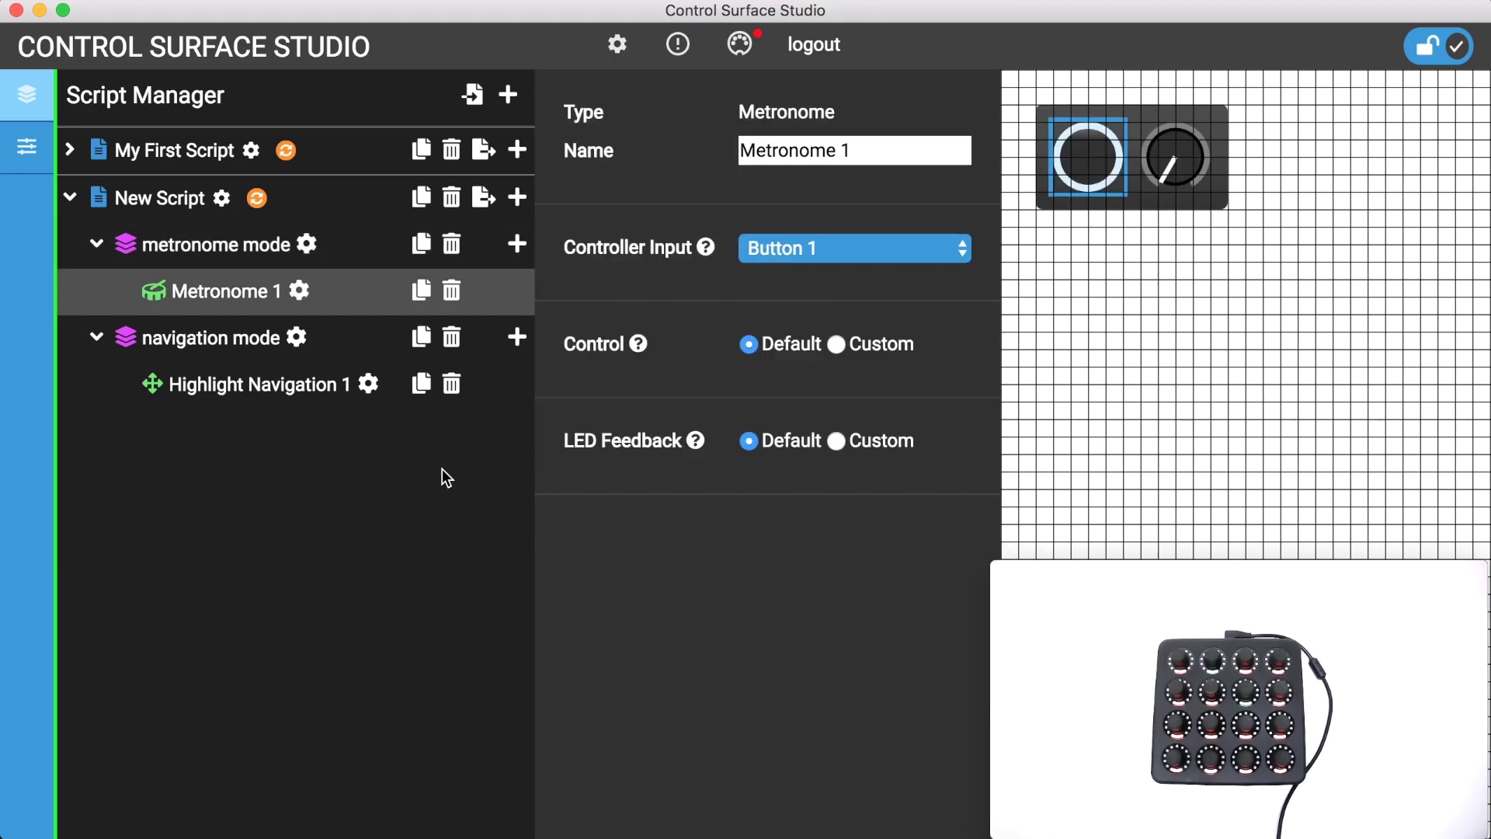
left_click(365, 392)
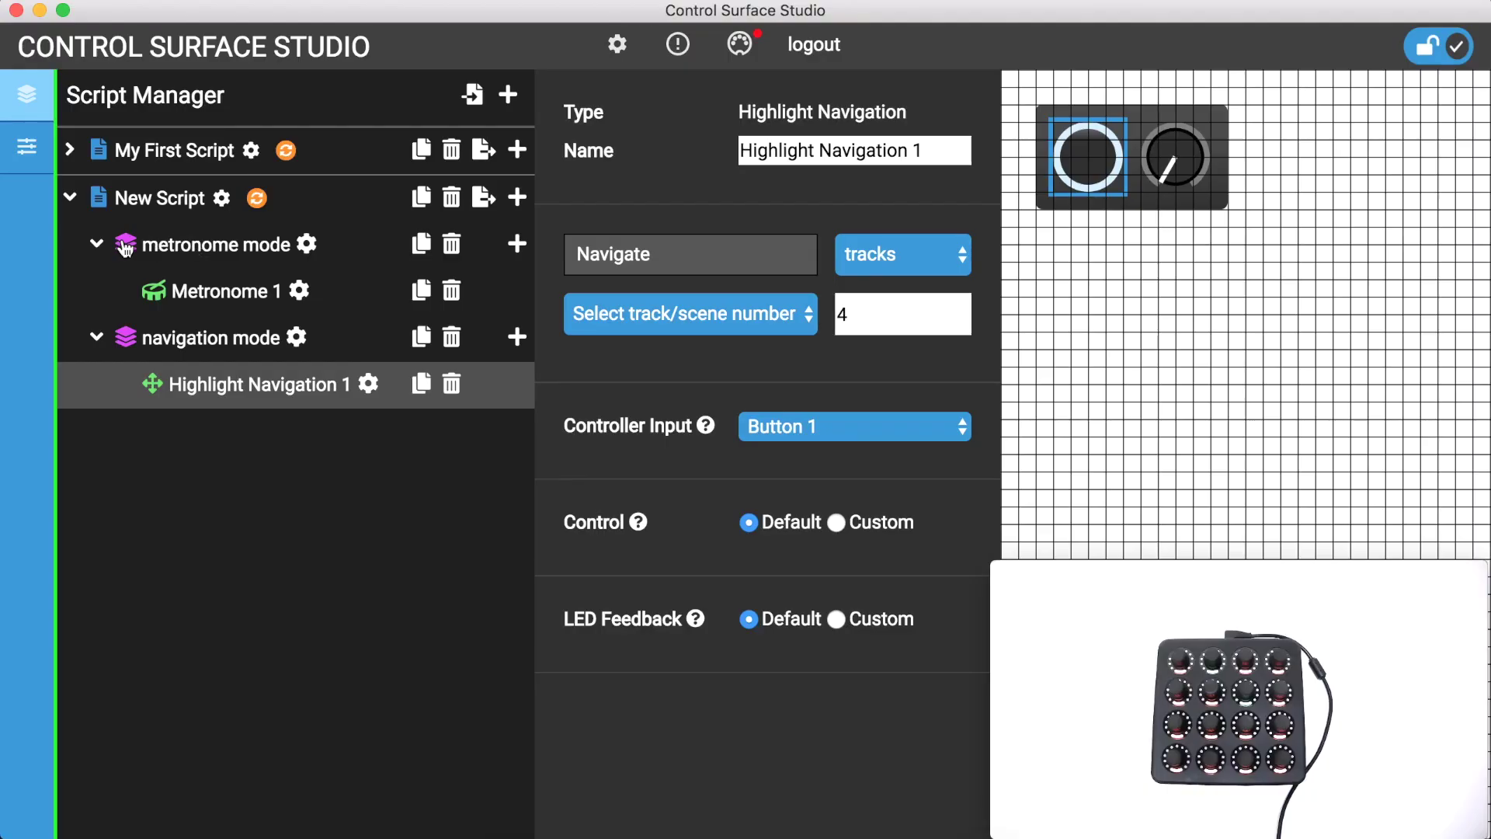
- Collapse both modes and move navigation mode above metronome mode in New Script
left_click(96, 244)
left_click(98, 294)
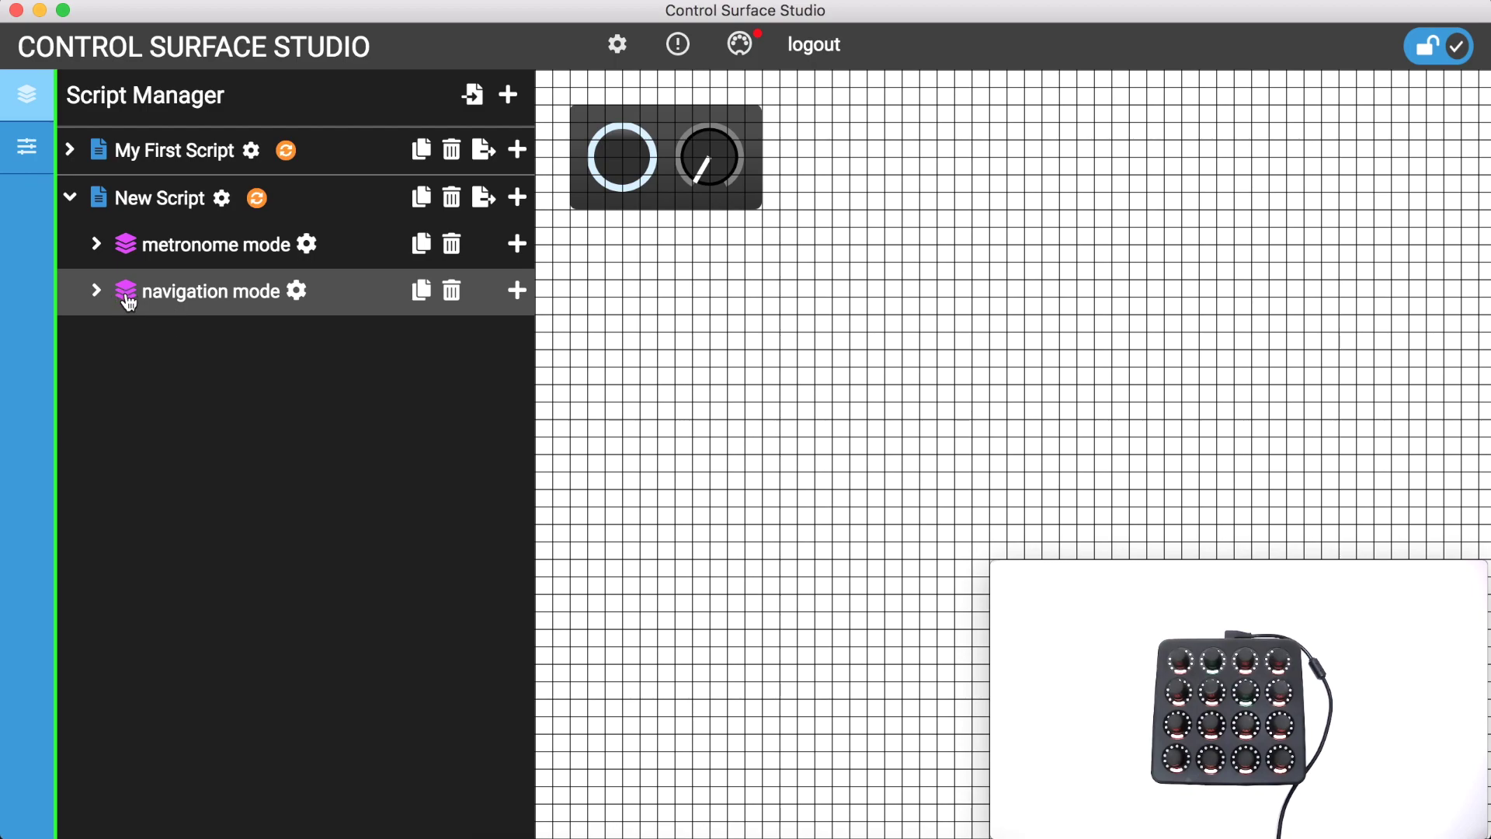
left_click_drag(128, 302, 127, 245)
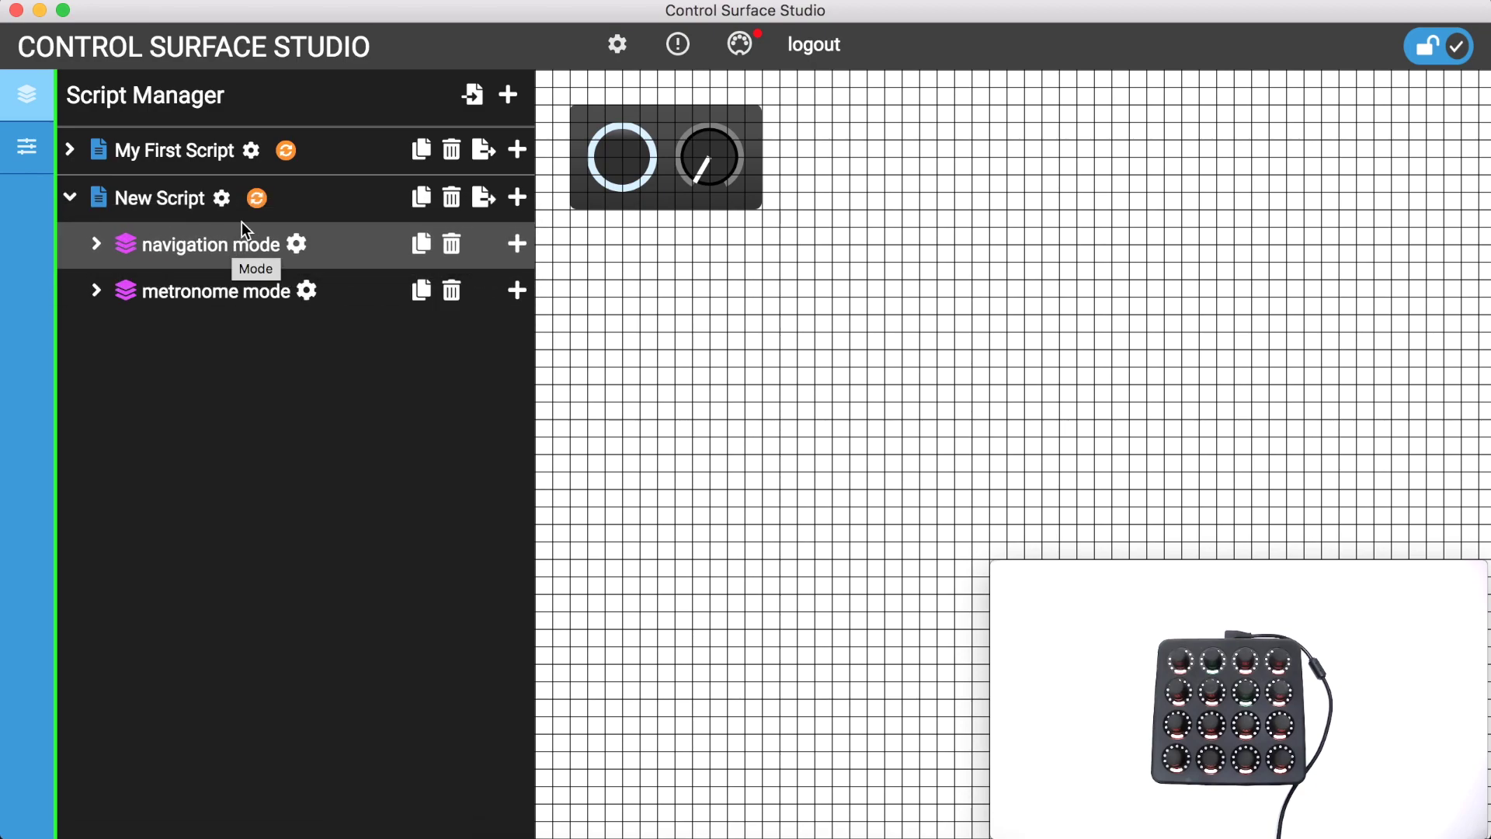
- Install New Script and load it by creating a new Live Set in Ableton Live
left_click(256, 198)
key("super+Tab")
key("super+Tab")
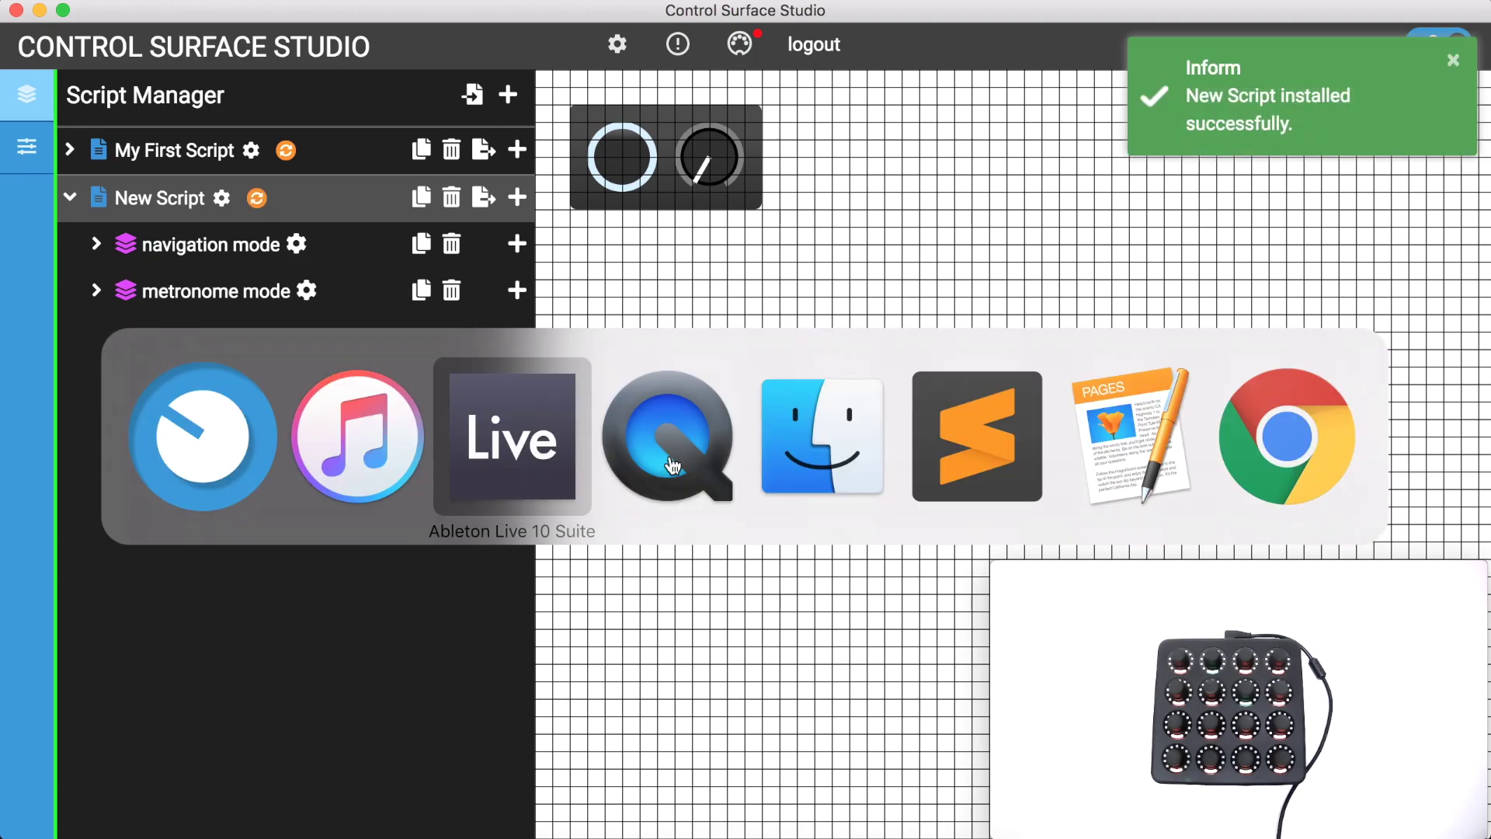
key("super+n")
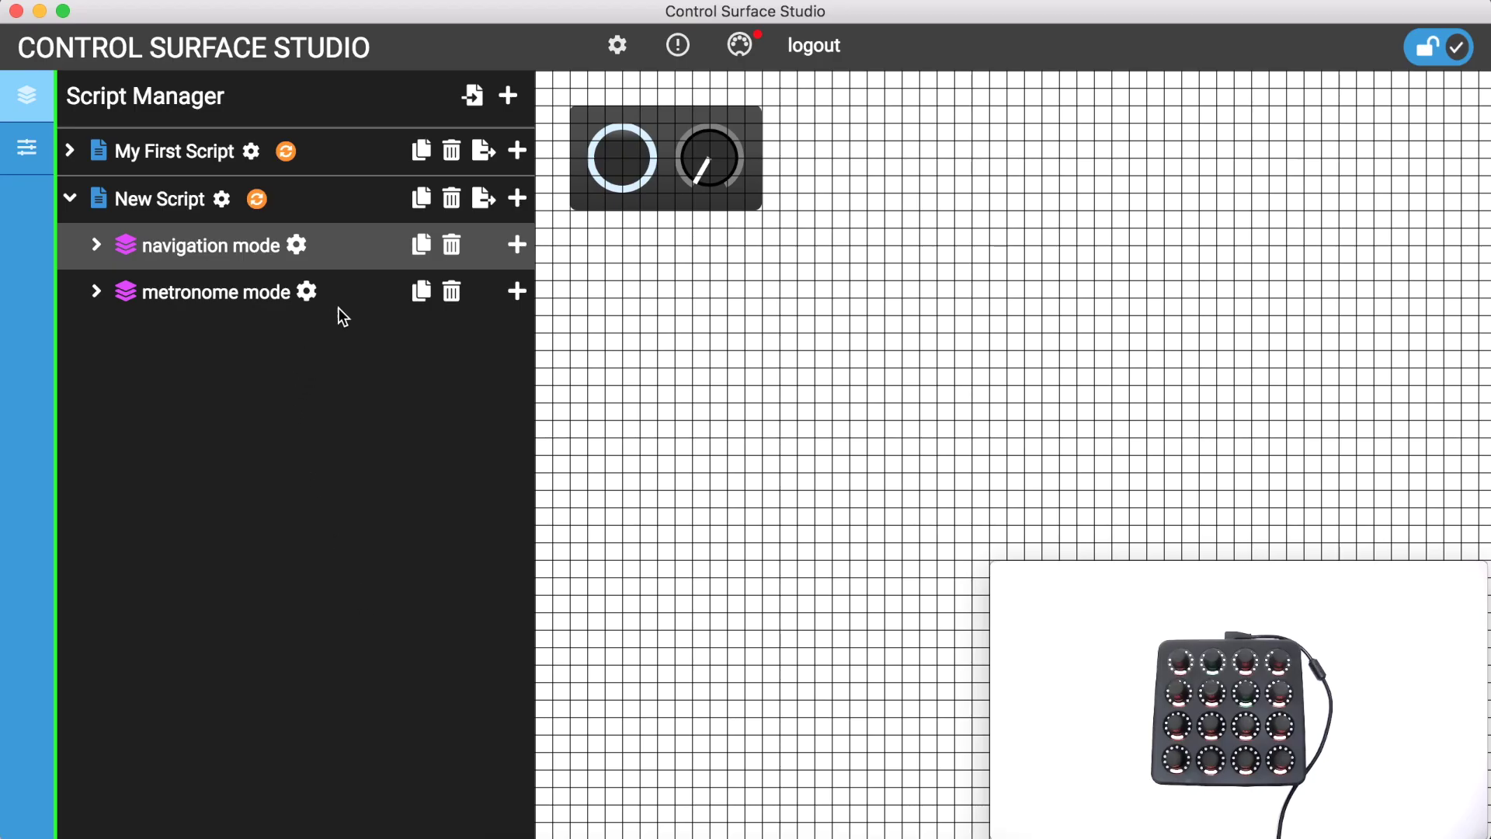
- Add a Mode Selector mapping to navigation mode in Control Surface Studio
left_click(517, 246)
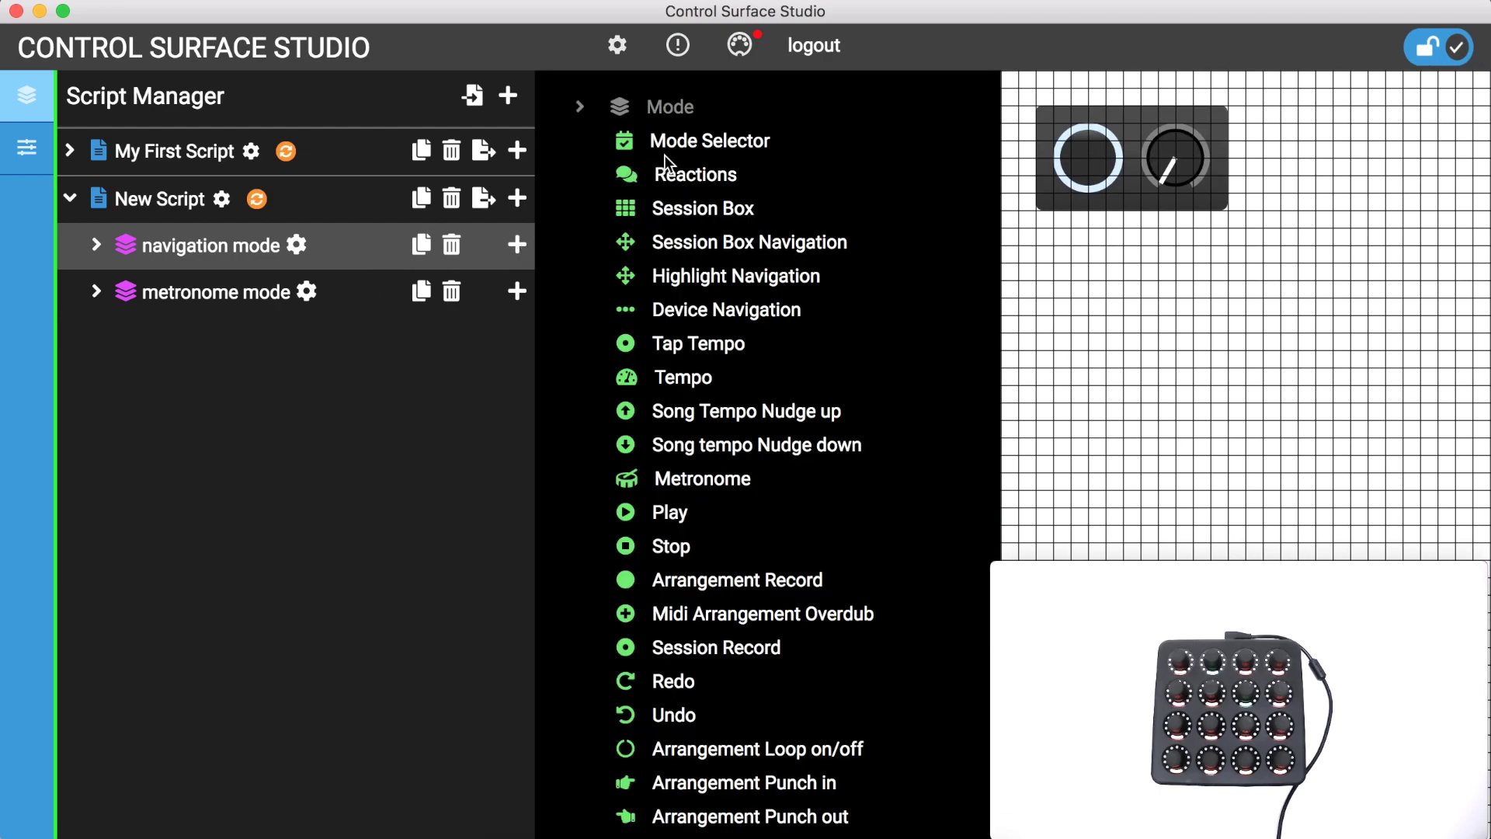
left_click(683, 146)
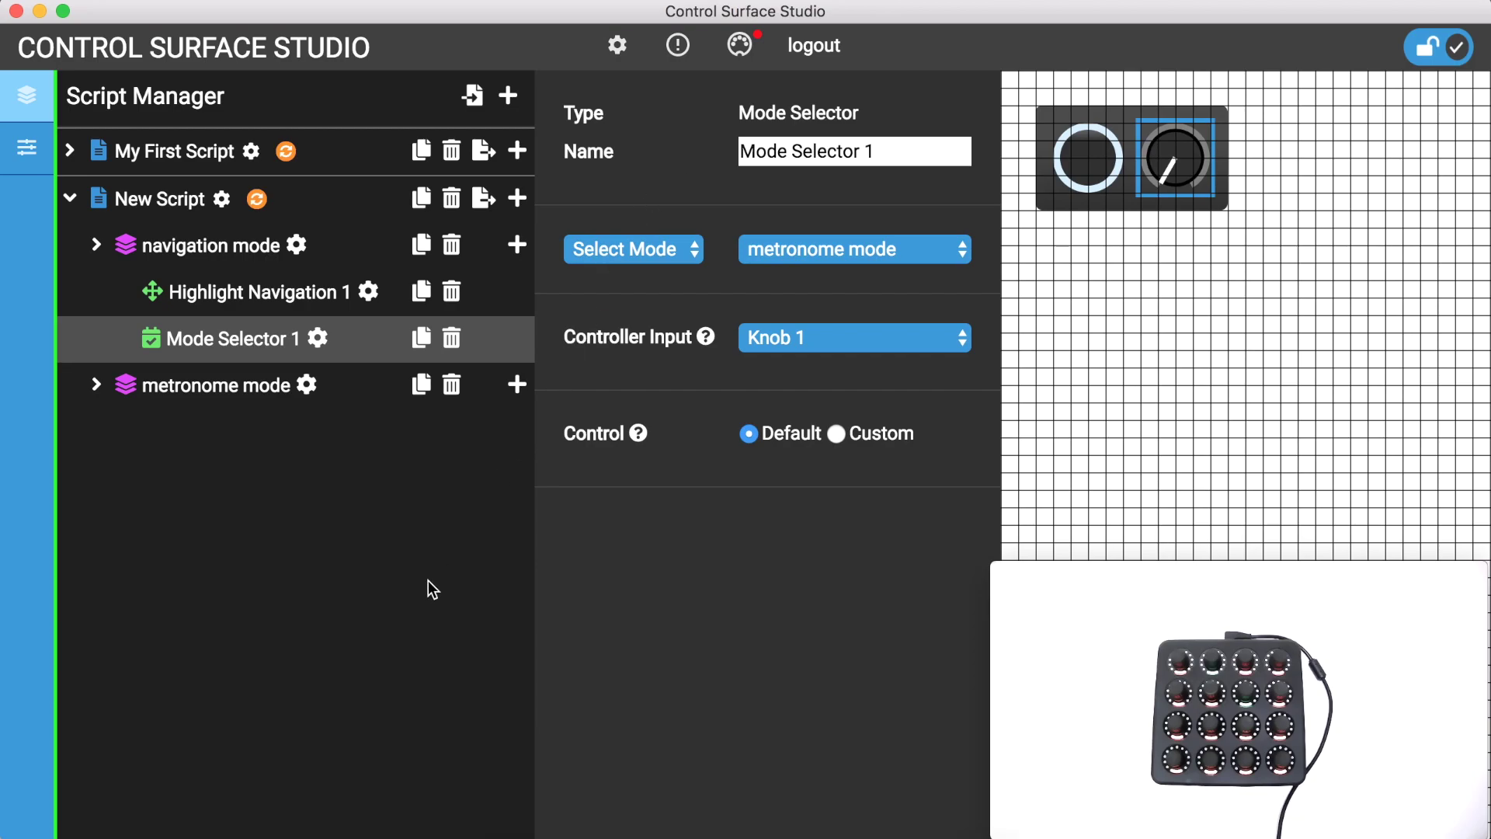
- Add a second button to New Controller, list it above Container 1 and place it directly below Button 1
left_click(29, 146)
left_click(517, 249)
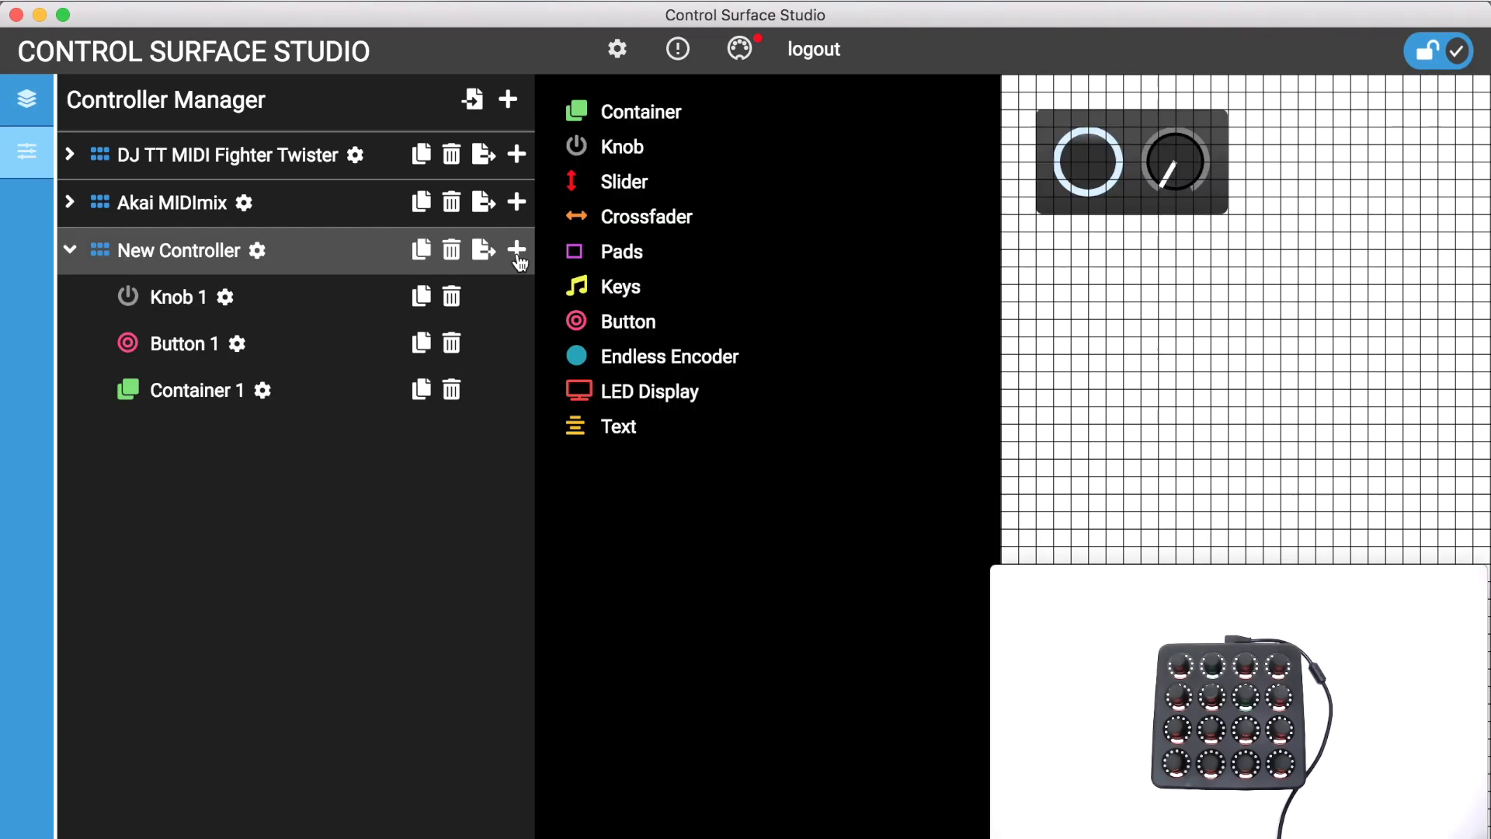
left_click(617, 322)
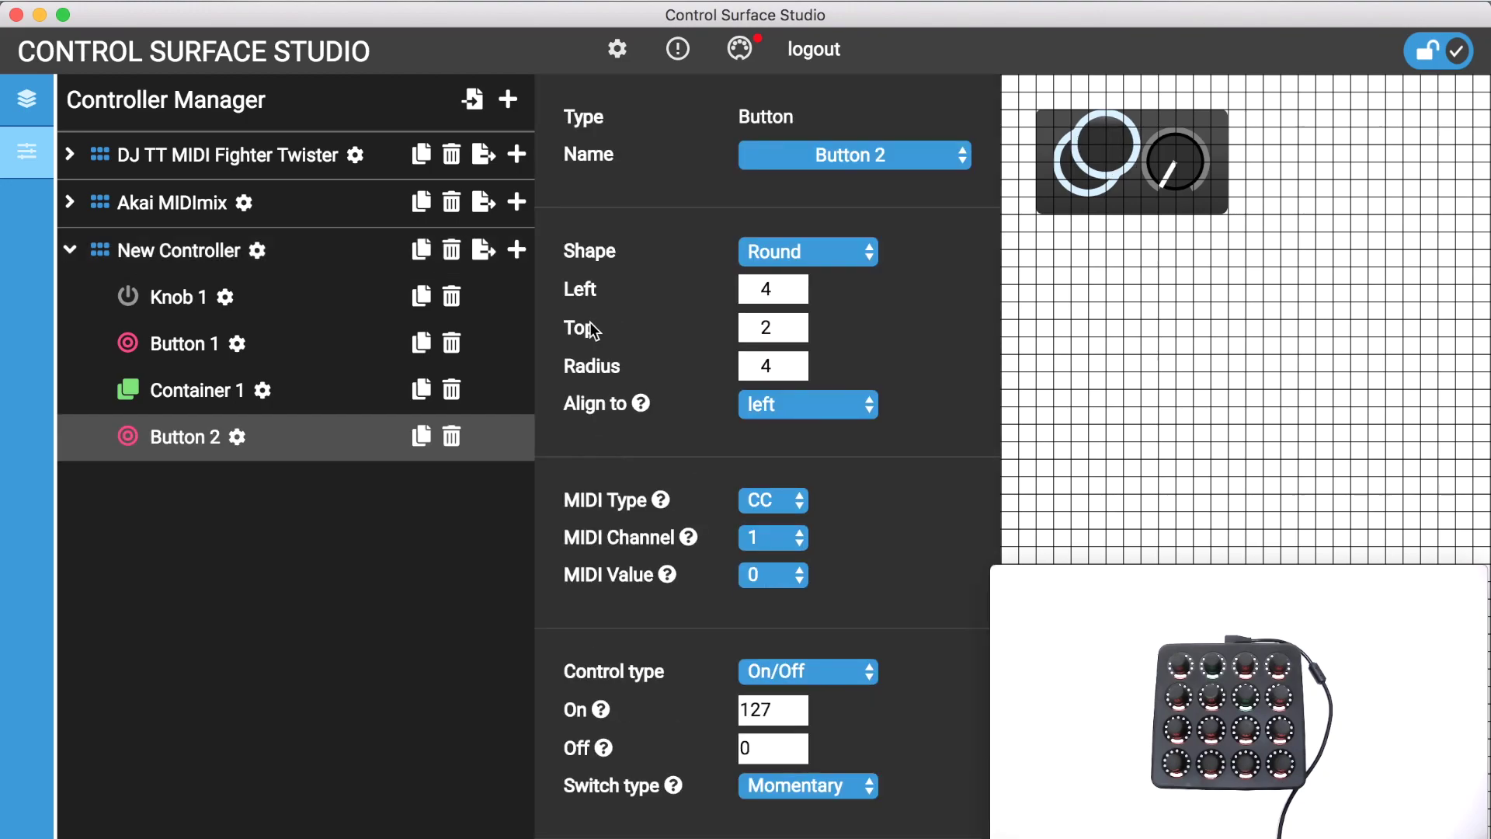
left_click_drag(109, 433, 94, 388)
left_click_drag(638, 150, 621, 240)
- Extend Container 1 downward by five grid units so it encloses the second button
left_click(227, 436)
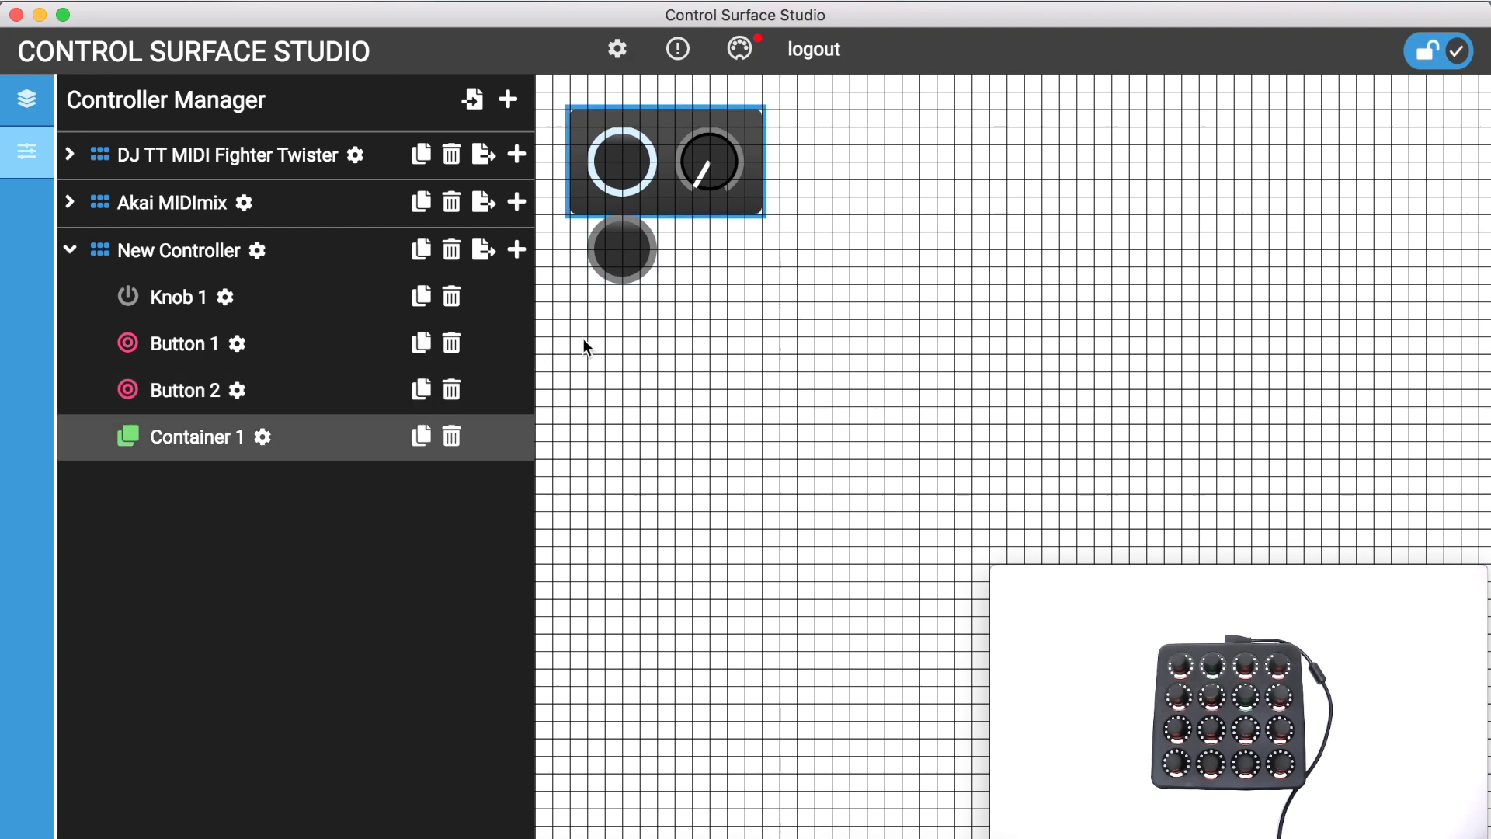
left_click(263, 436)
left_click(801, 285)
left_click(801, 288)
left_click(801, 287)
left_click(801, 287)
left_click(801, 287)
- Use MIDI monitoring to set Button 2 to CC, channel 2, value 1, with a Momentary switch type
left_click(233, 390)
left_click(237, 392)
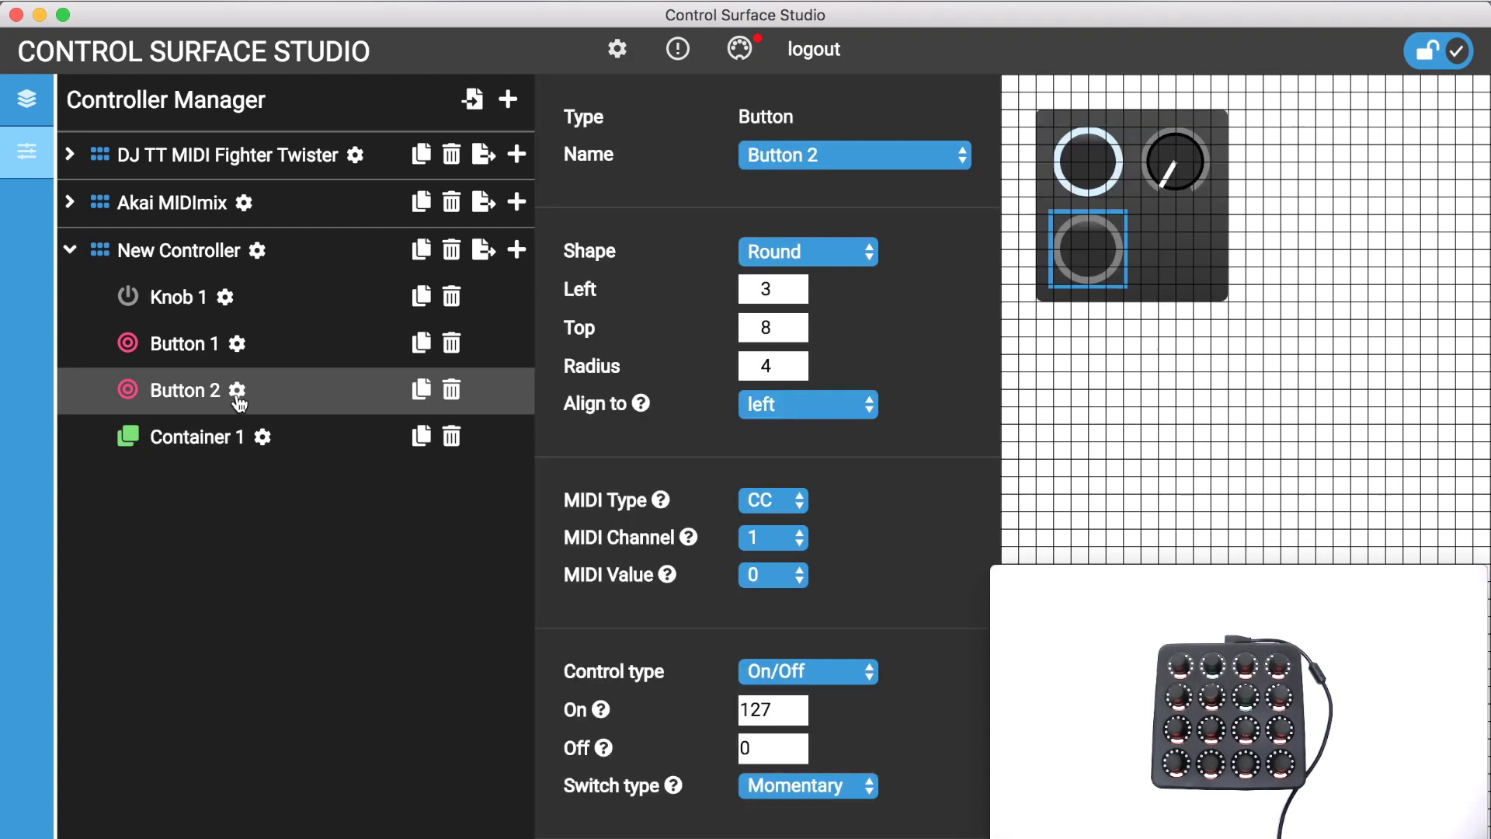
left_click(739, 49)
left_click(885, 114)
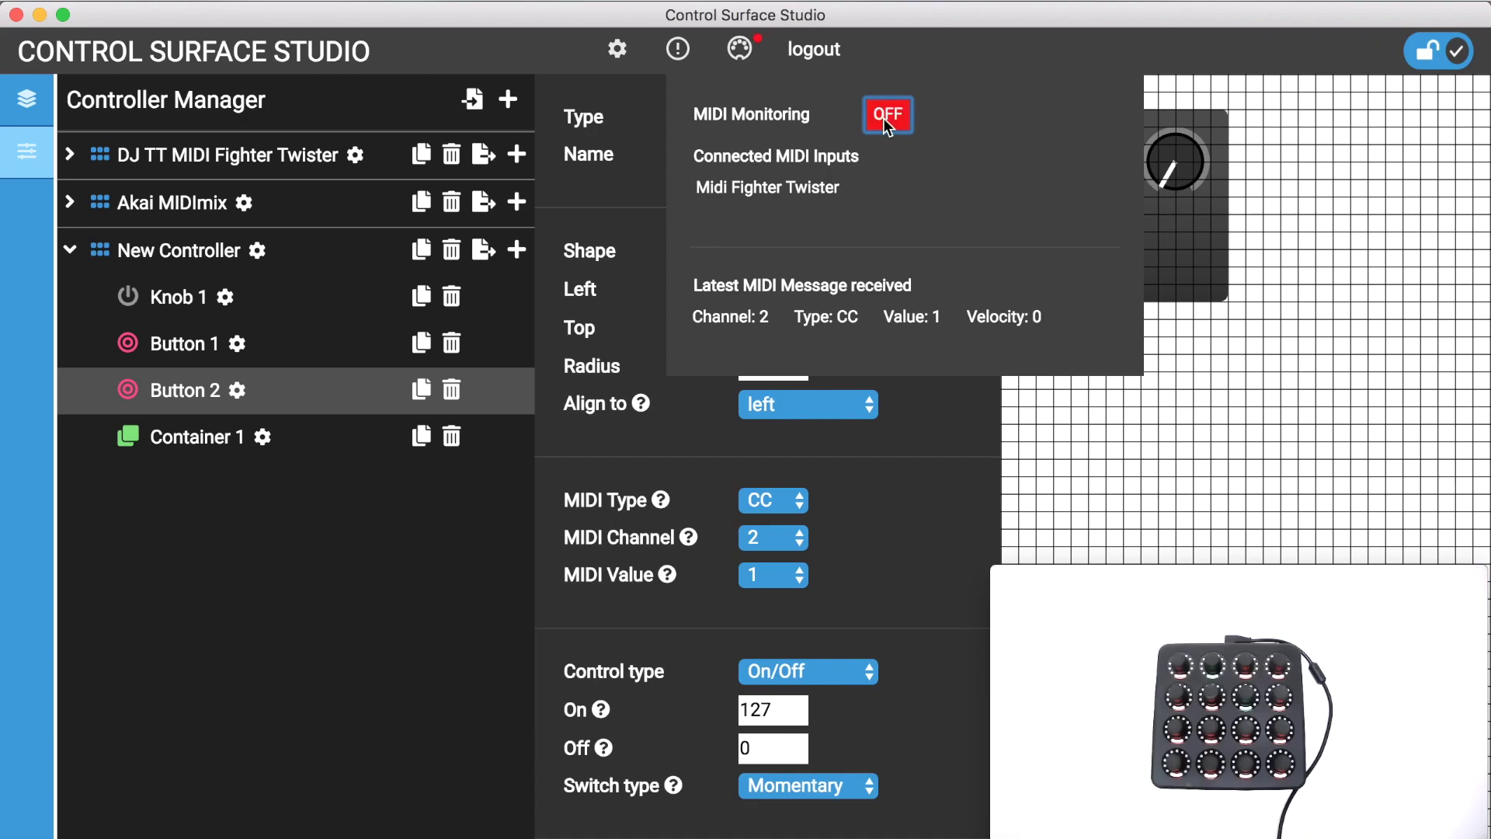
left_click(899, 459)
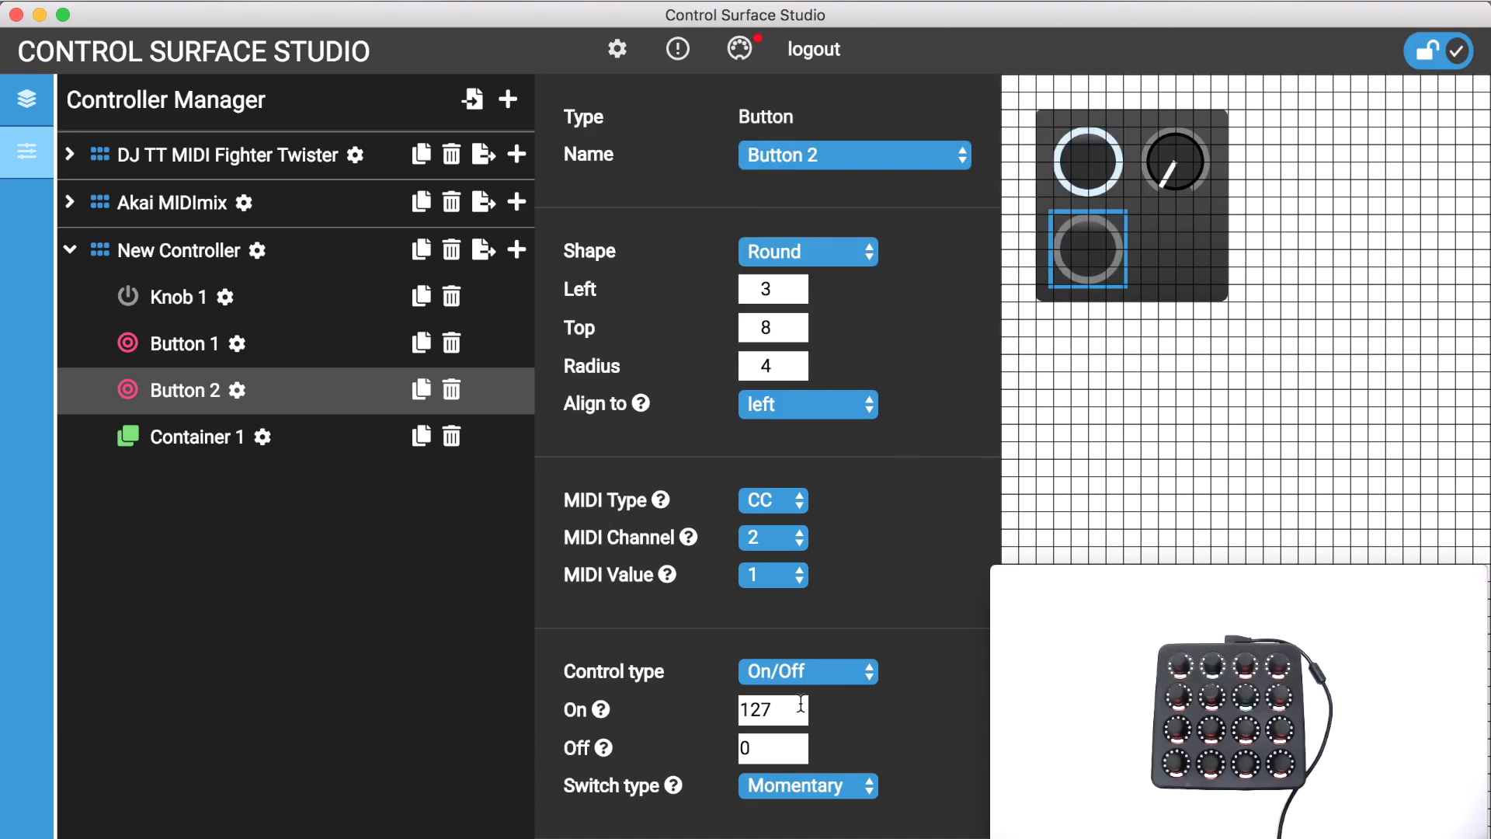
left_click(777, 786)
left_click(776, 783)
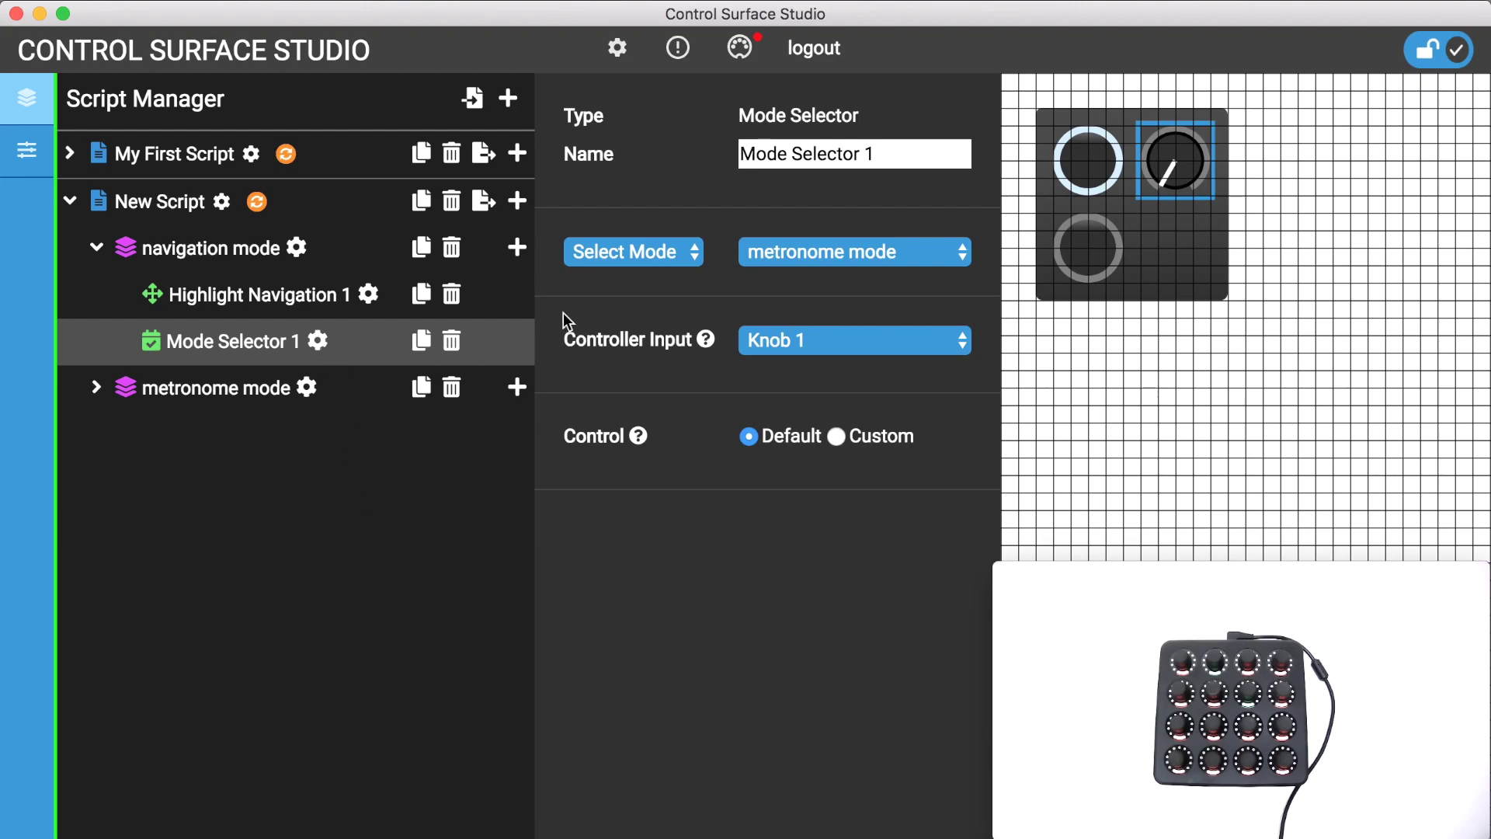
- Assign Button 2 as the controller input of Mode Selector 1, with metronome mode as the selected mode
left_click(853, 337)
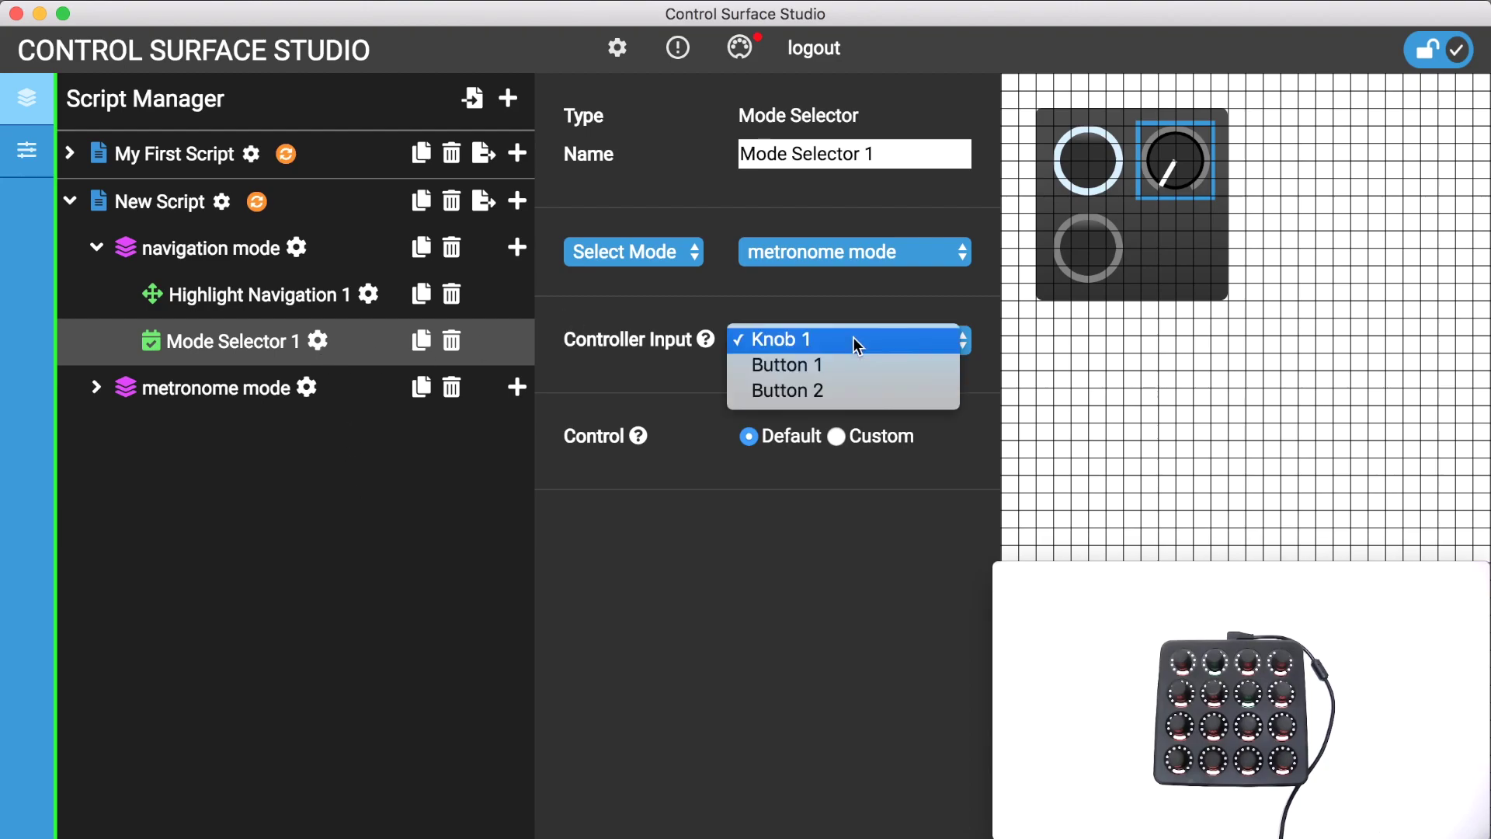
left_click(853, 392)
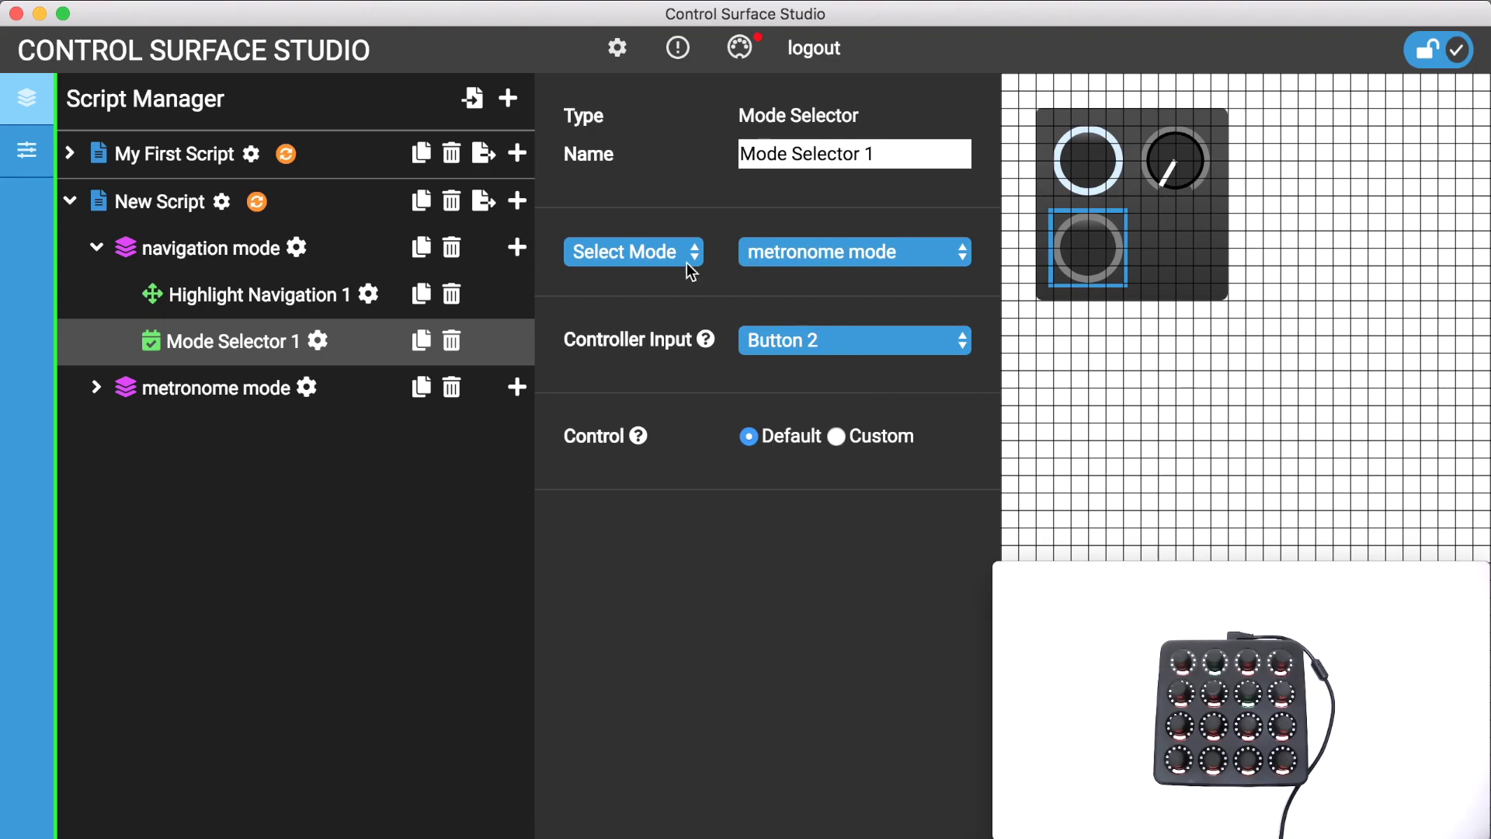
left_click(637, 264)
left_click(599, 262)
left_click(824, 267)
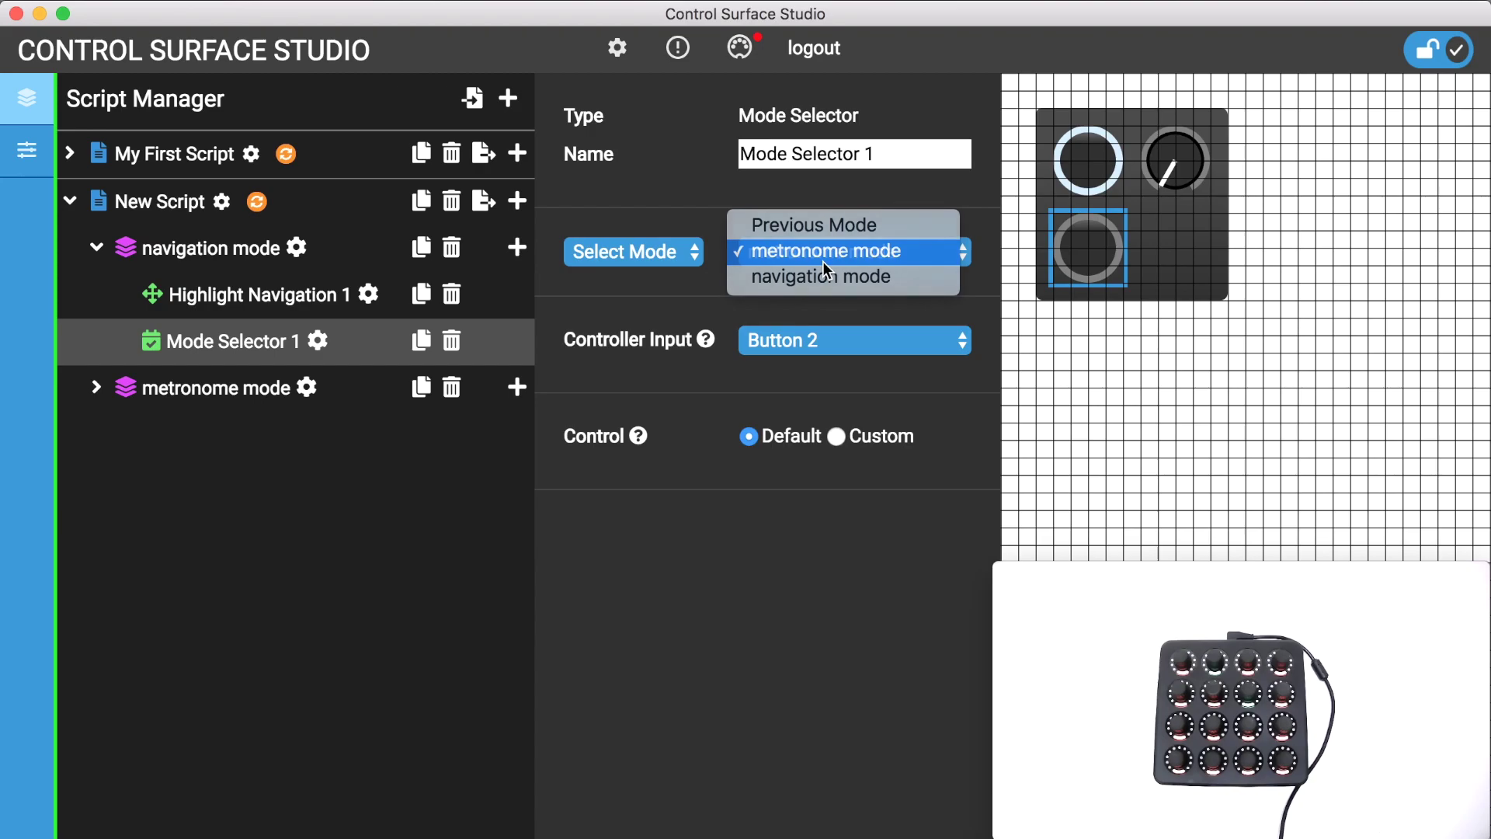
left_click(822, 261)
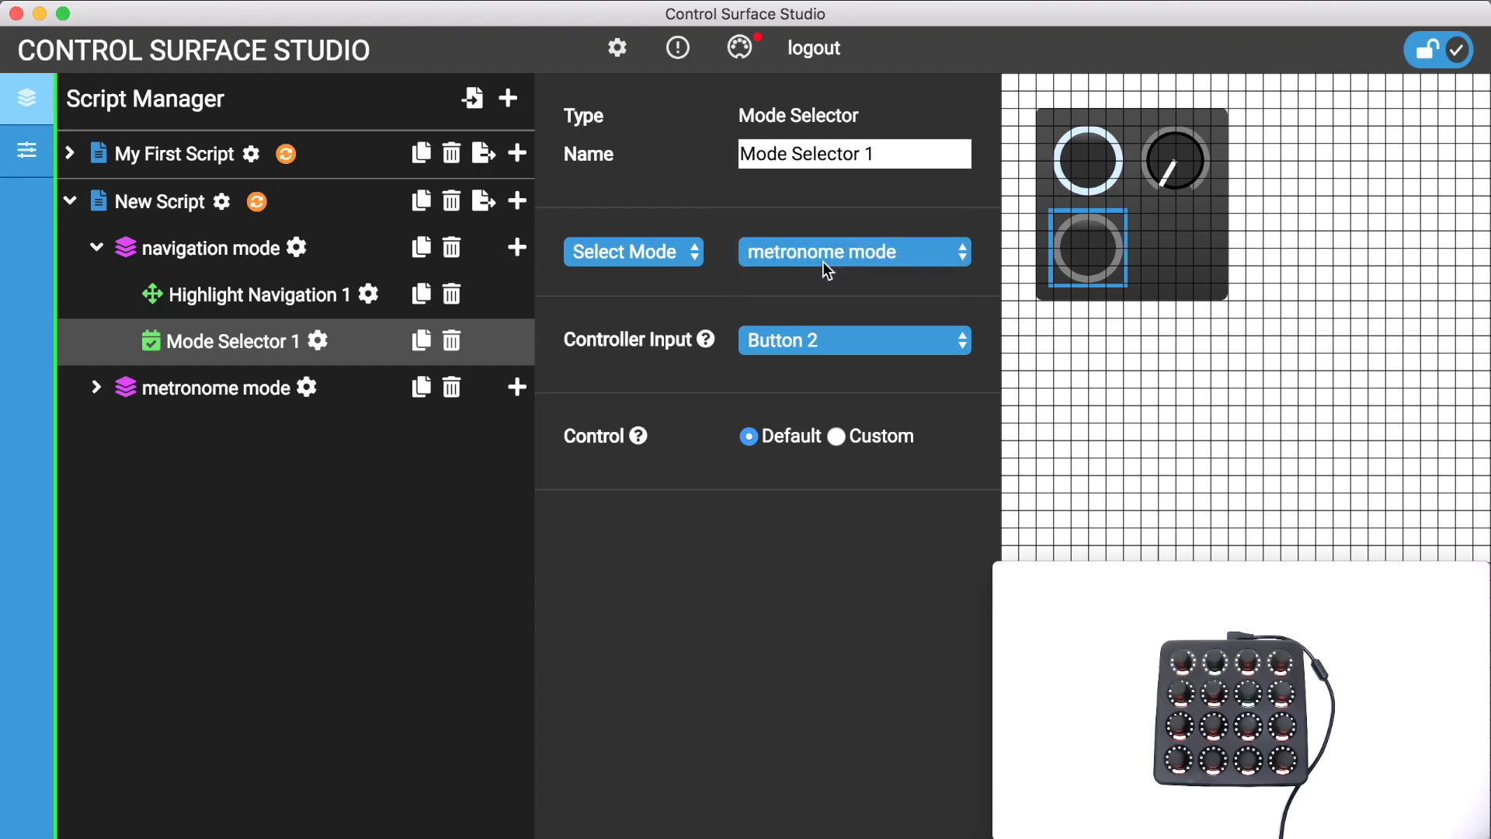
- Add a Mode Selector to metronome mode with navigation mode as its selected mode and Button 2 as its controller input
left_click(516, 387)
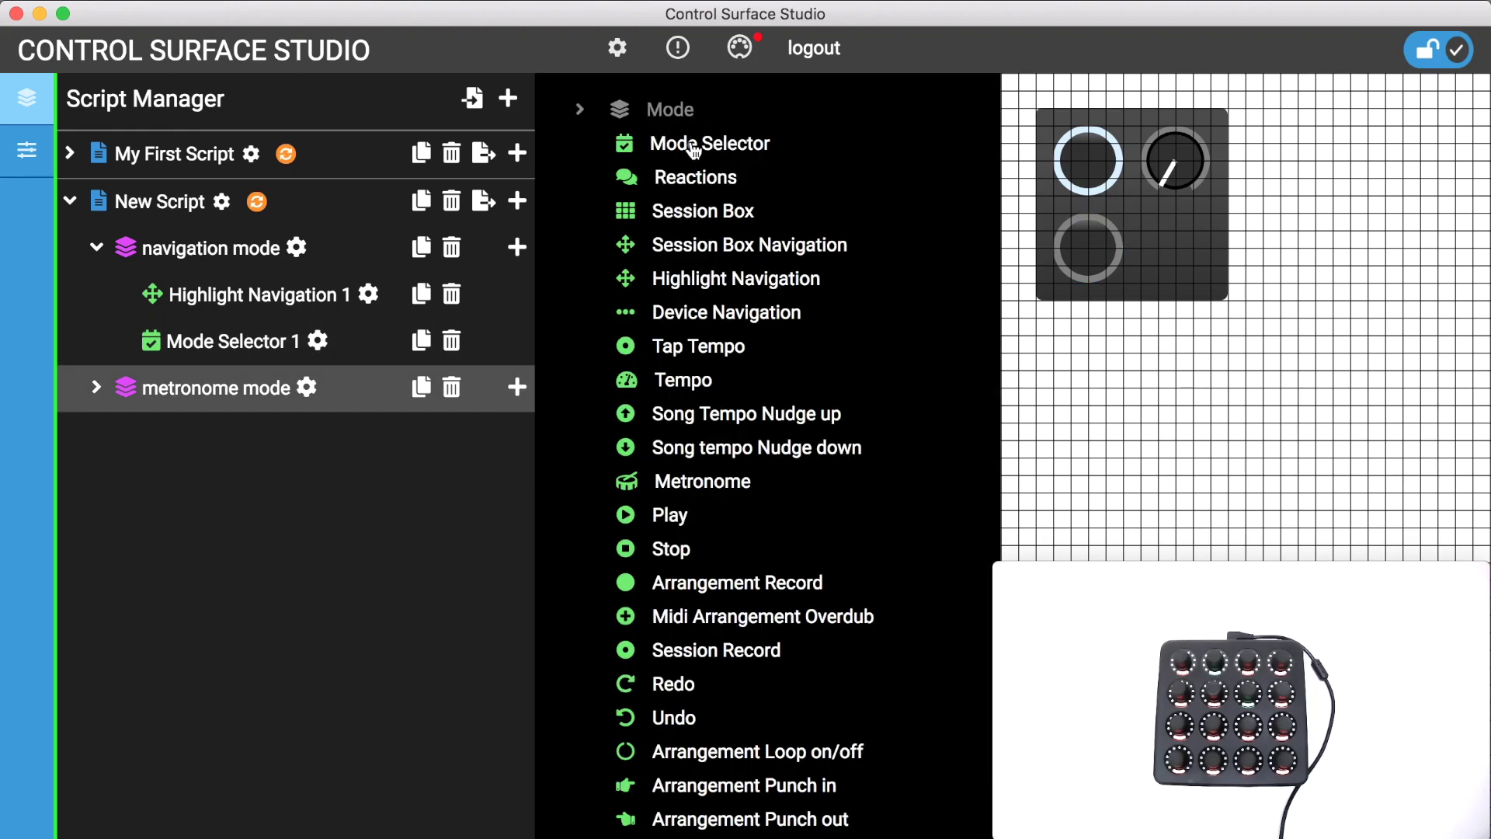
left_click(694, 148)
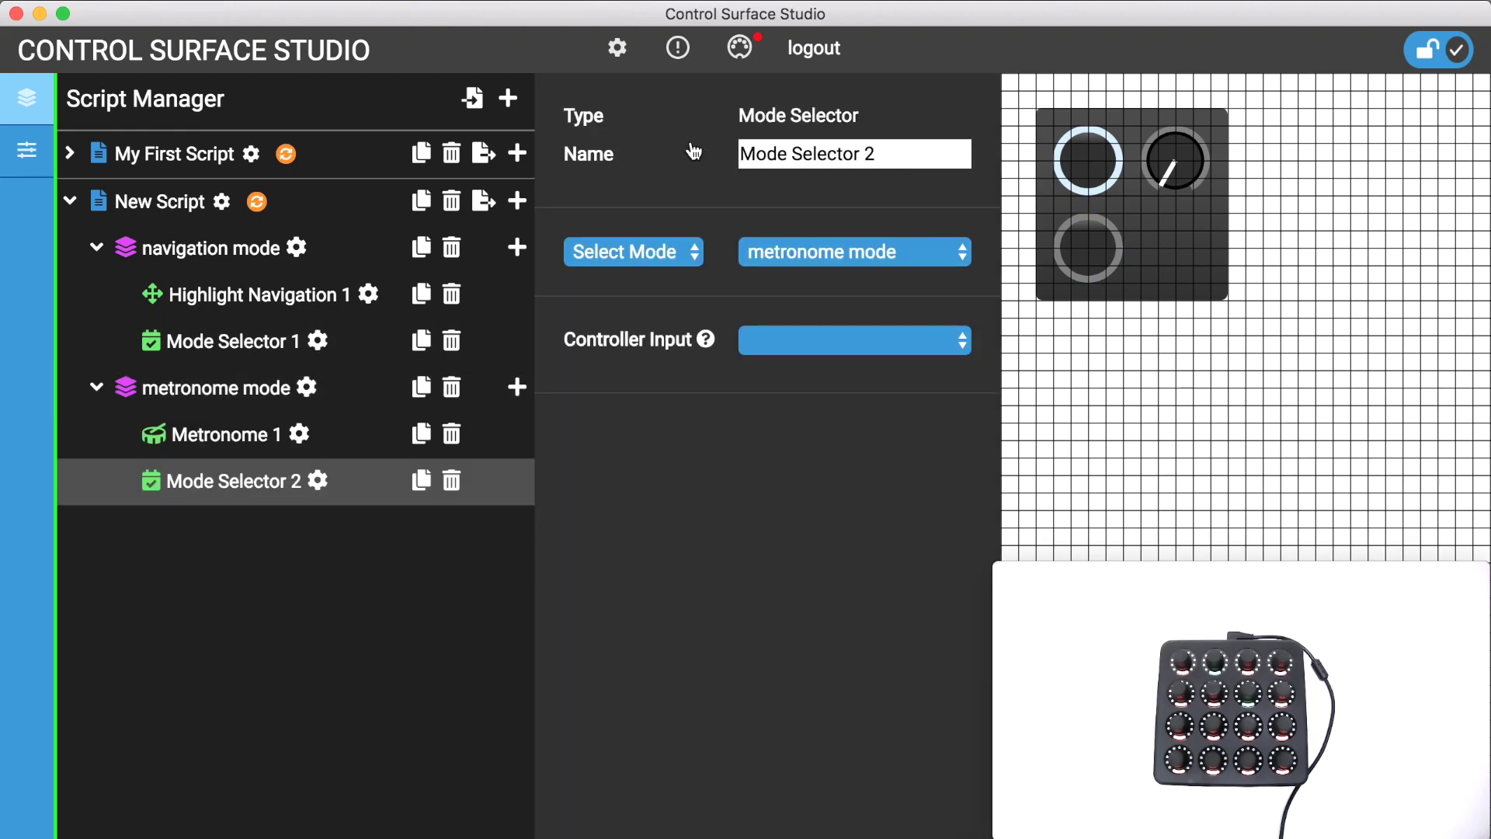
left_click(829, 259)
left_click(830, 272)
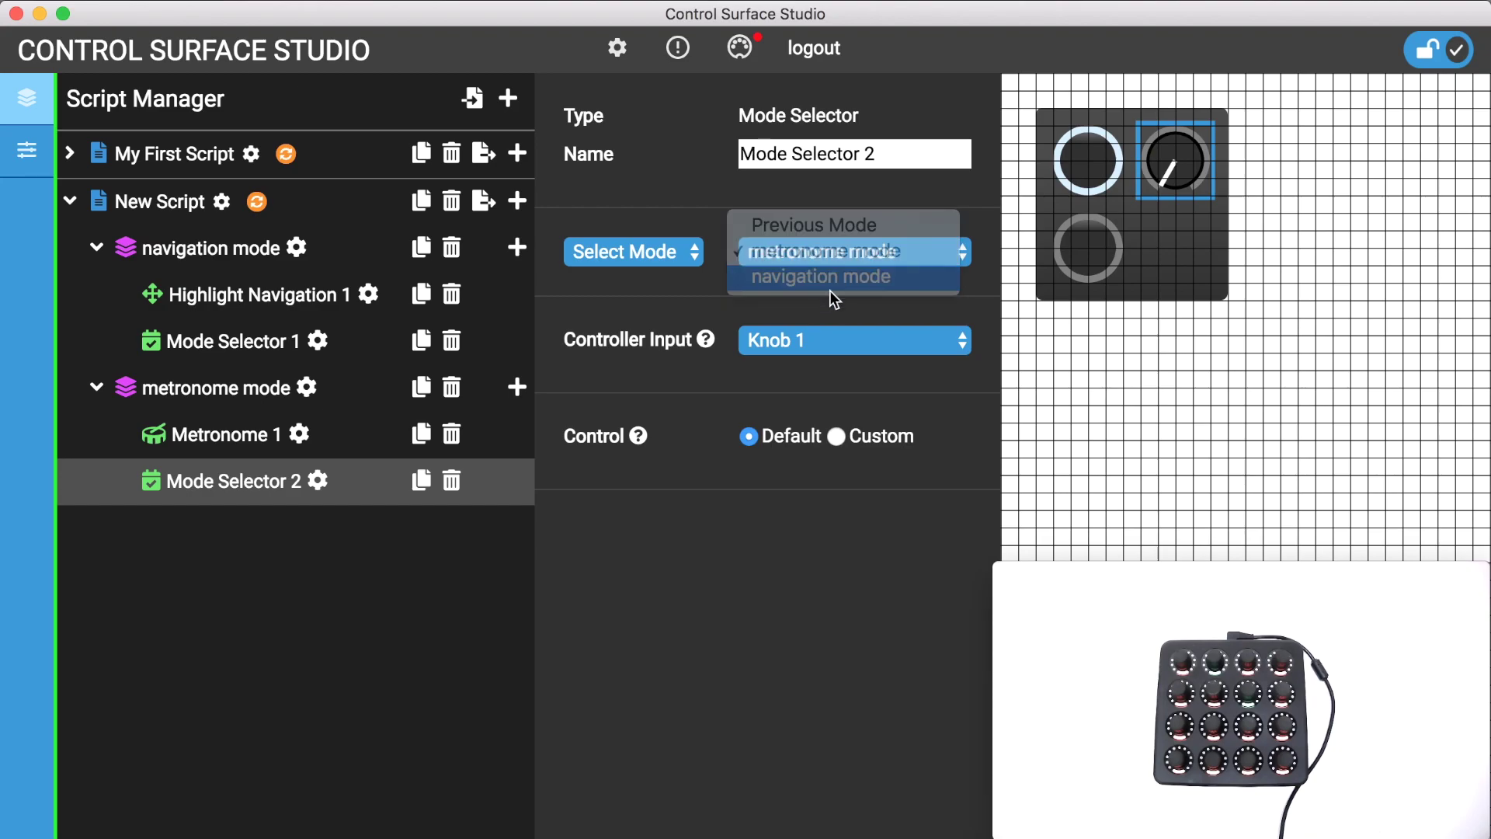
left_click(825, 342)
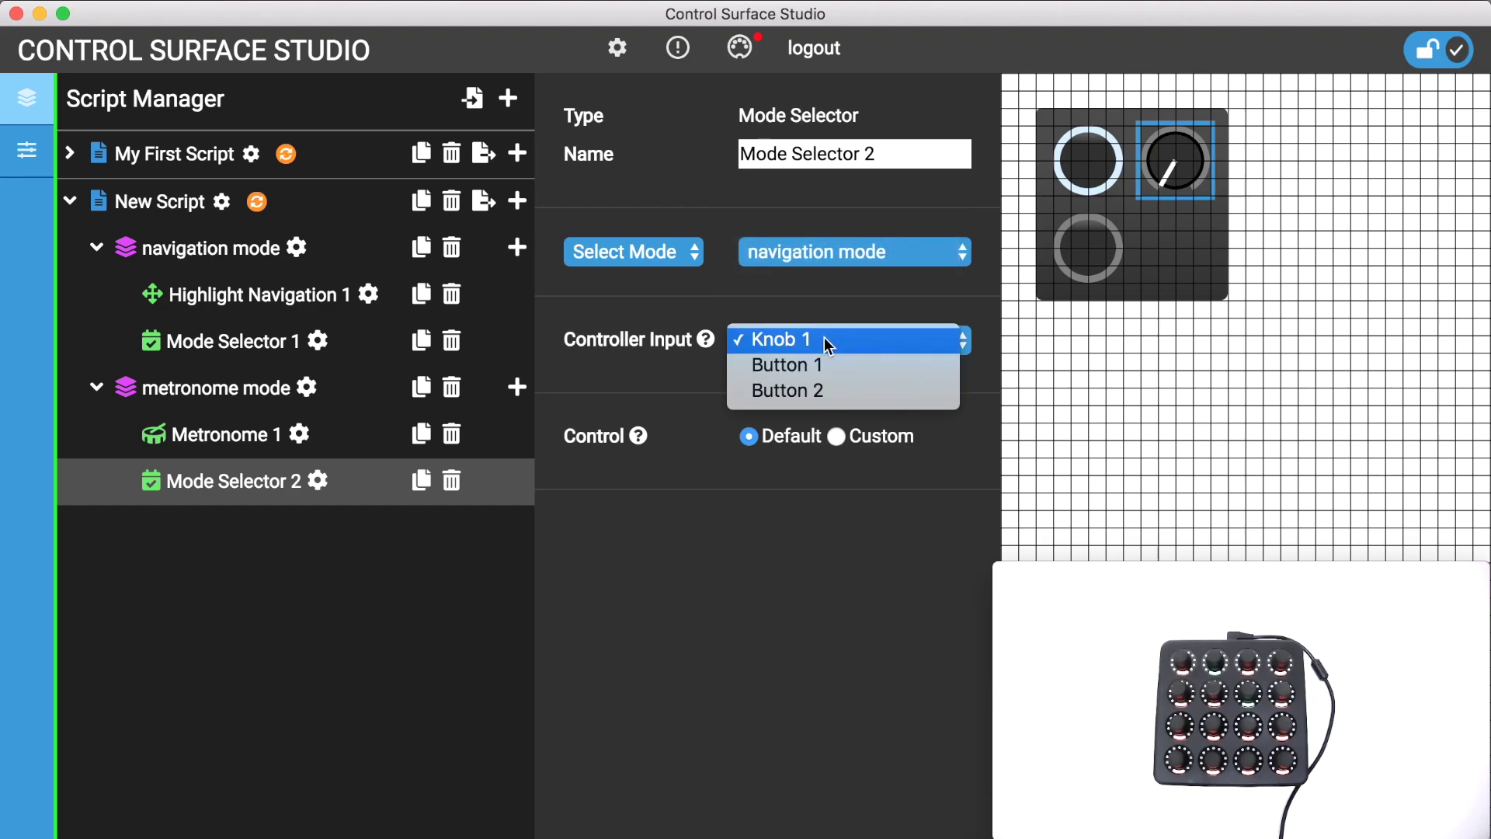
left_click(827, 389)
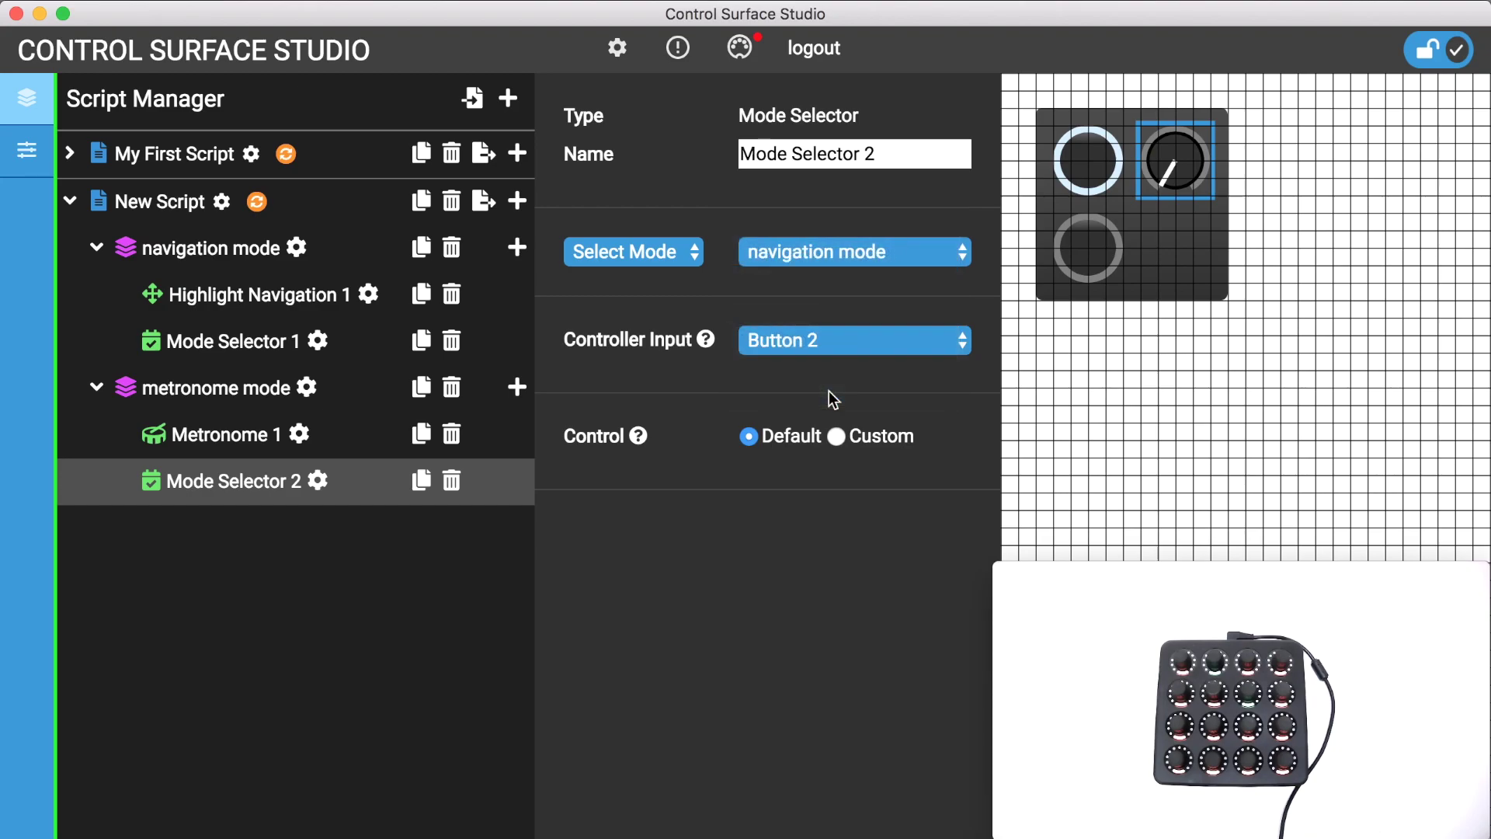
- Update New Script, switch to Ableton Live and create a new Live Set
left_click(251, 205)
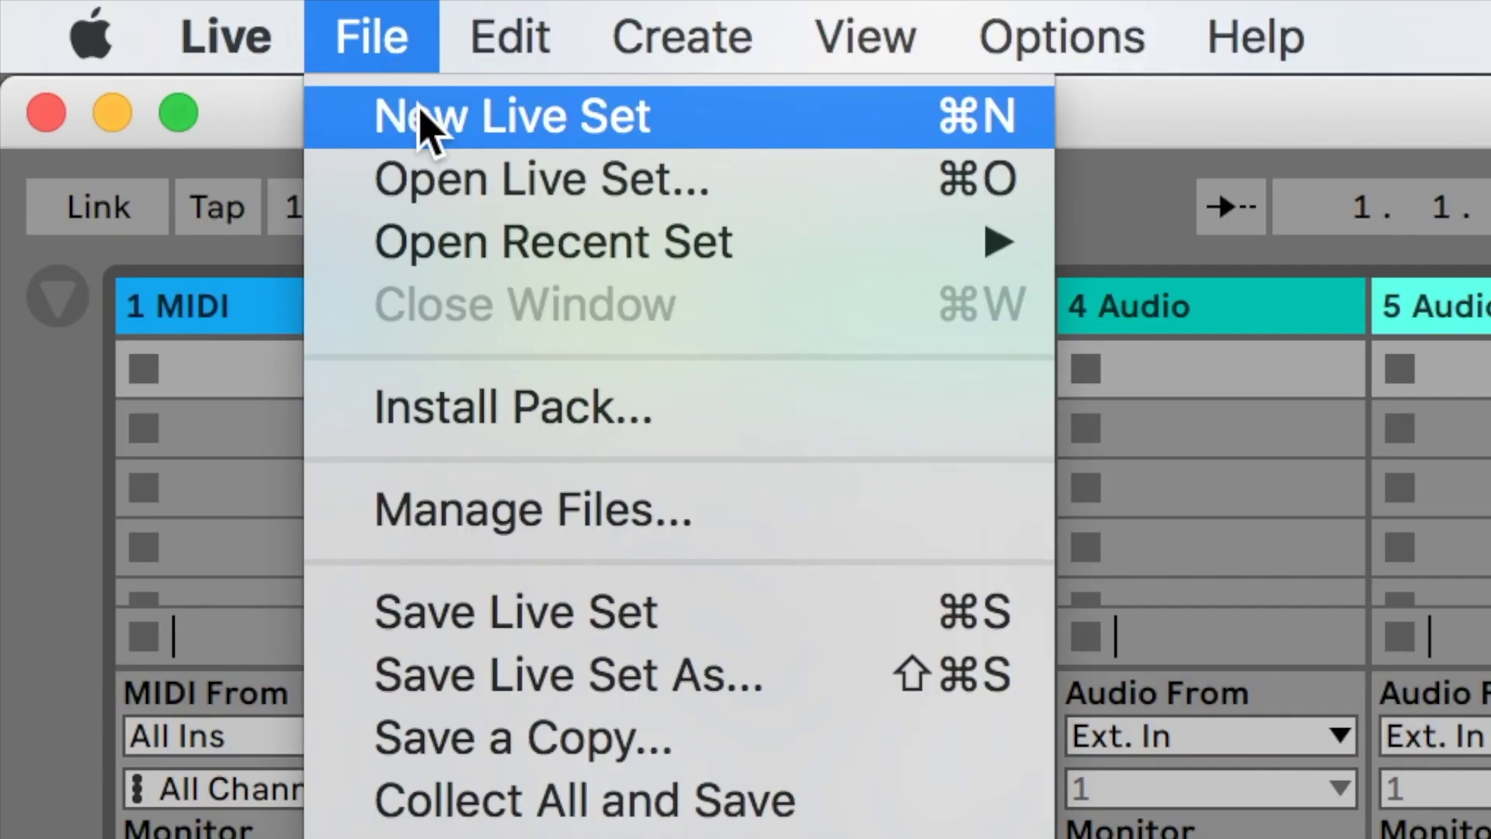
left_click(417, 113)
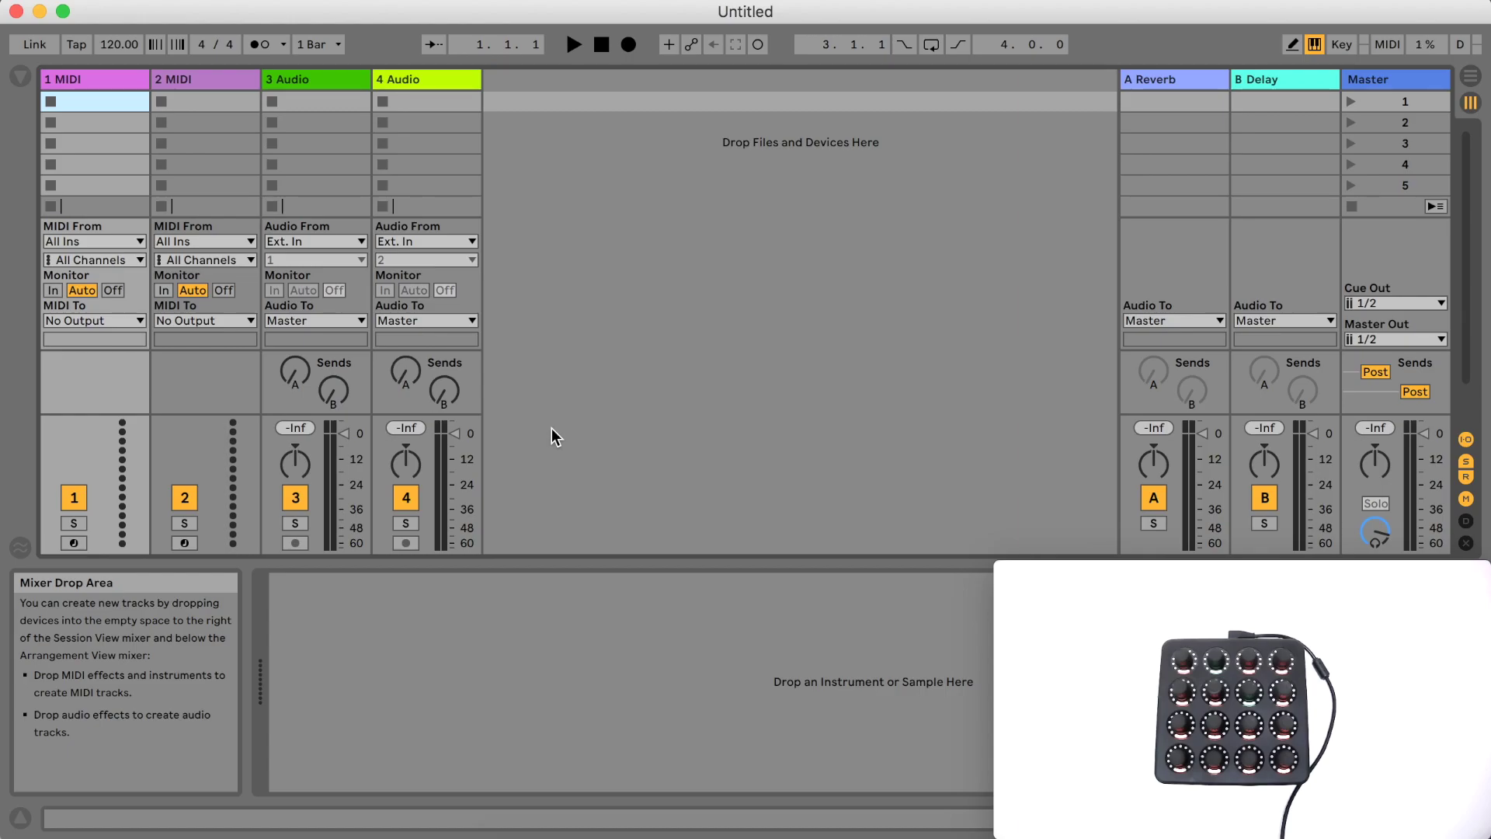
- Switch back to Control Surface Studio and expand metronome mode in New Script
key("super+Tab")
key("Tab")
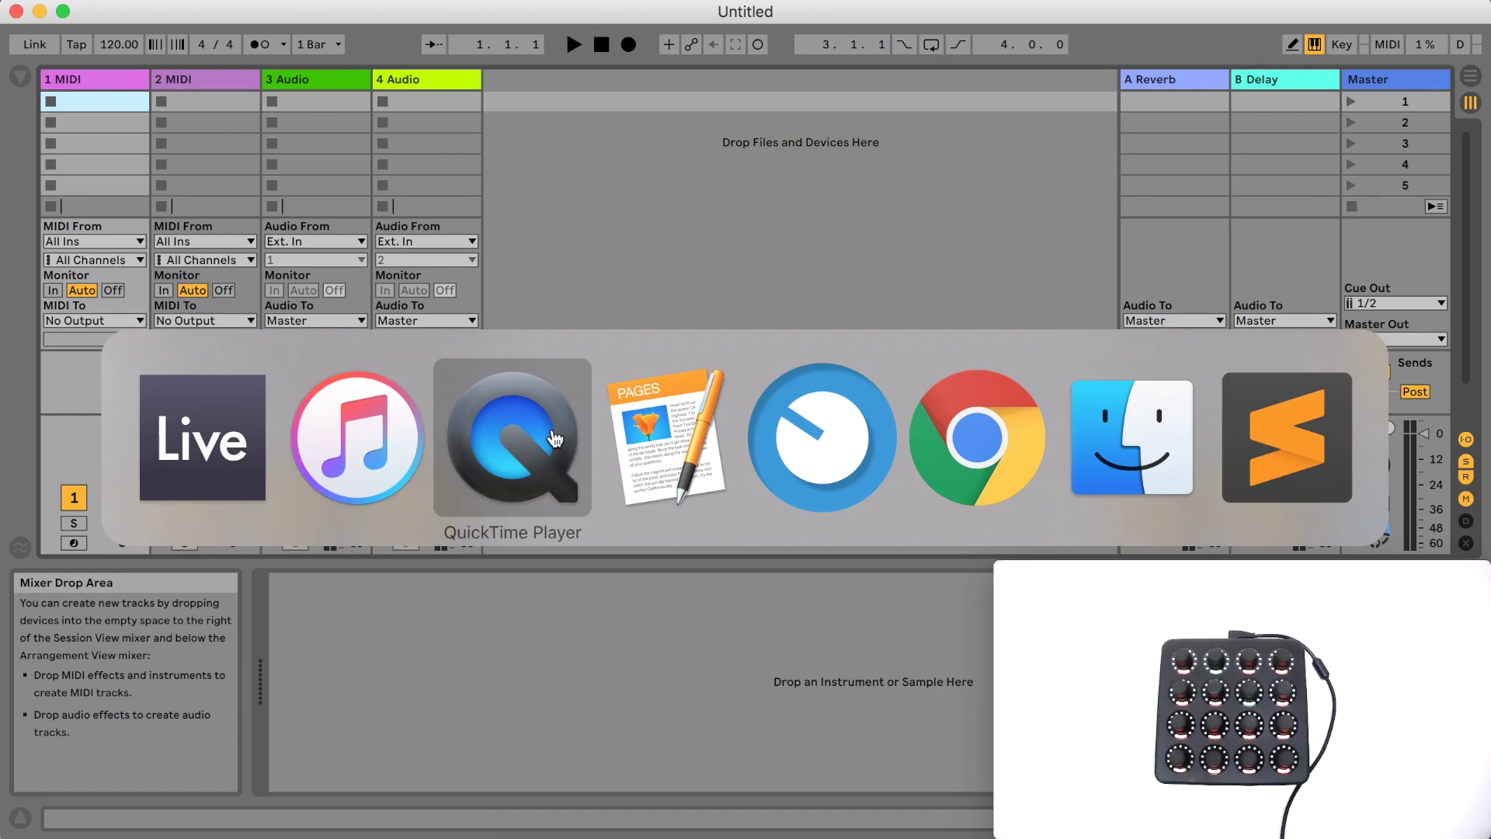
key("Tab")
key("Tab")
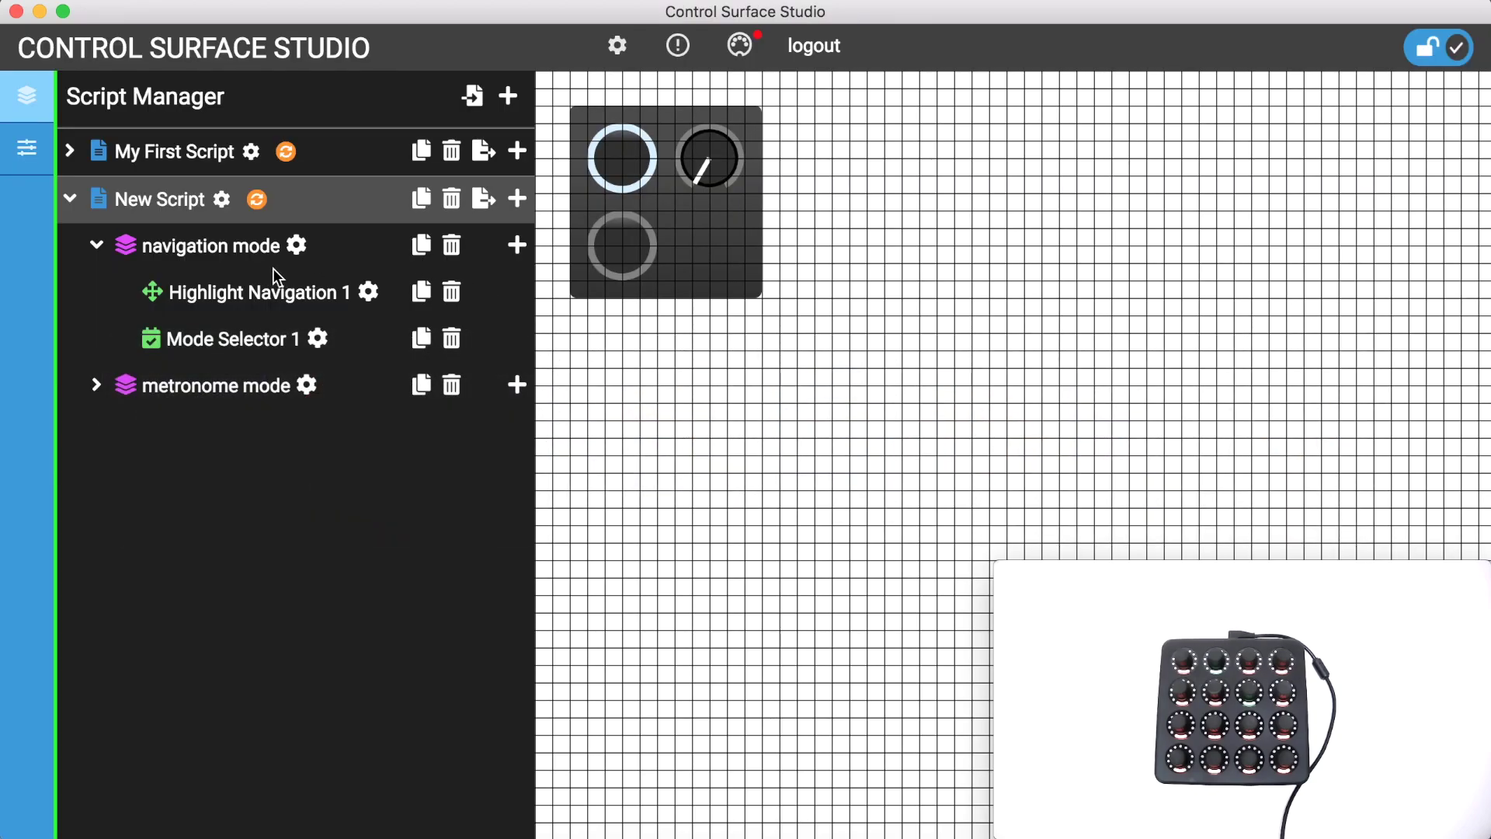
left_click(95, 386)
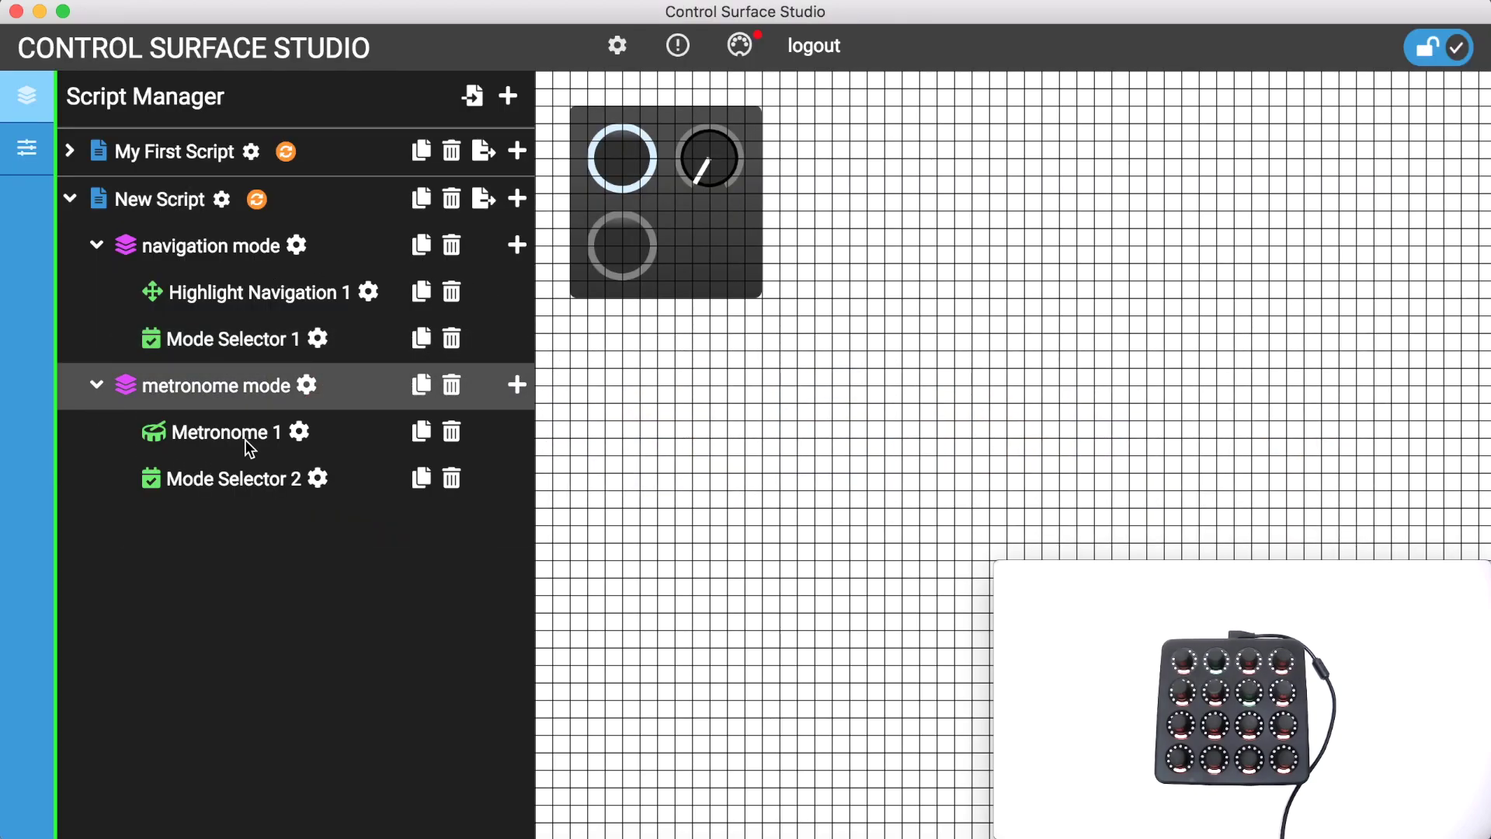
- Review Mode Selector 2's settings and the modes it can select, leaving the selection as it is
key("super+Tab")
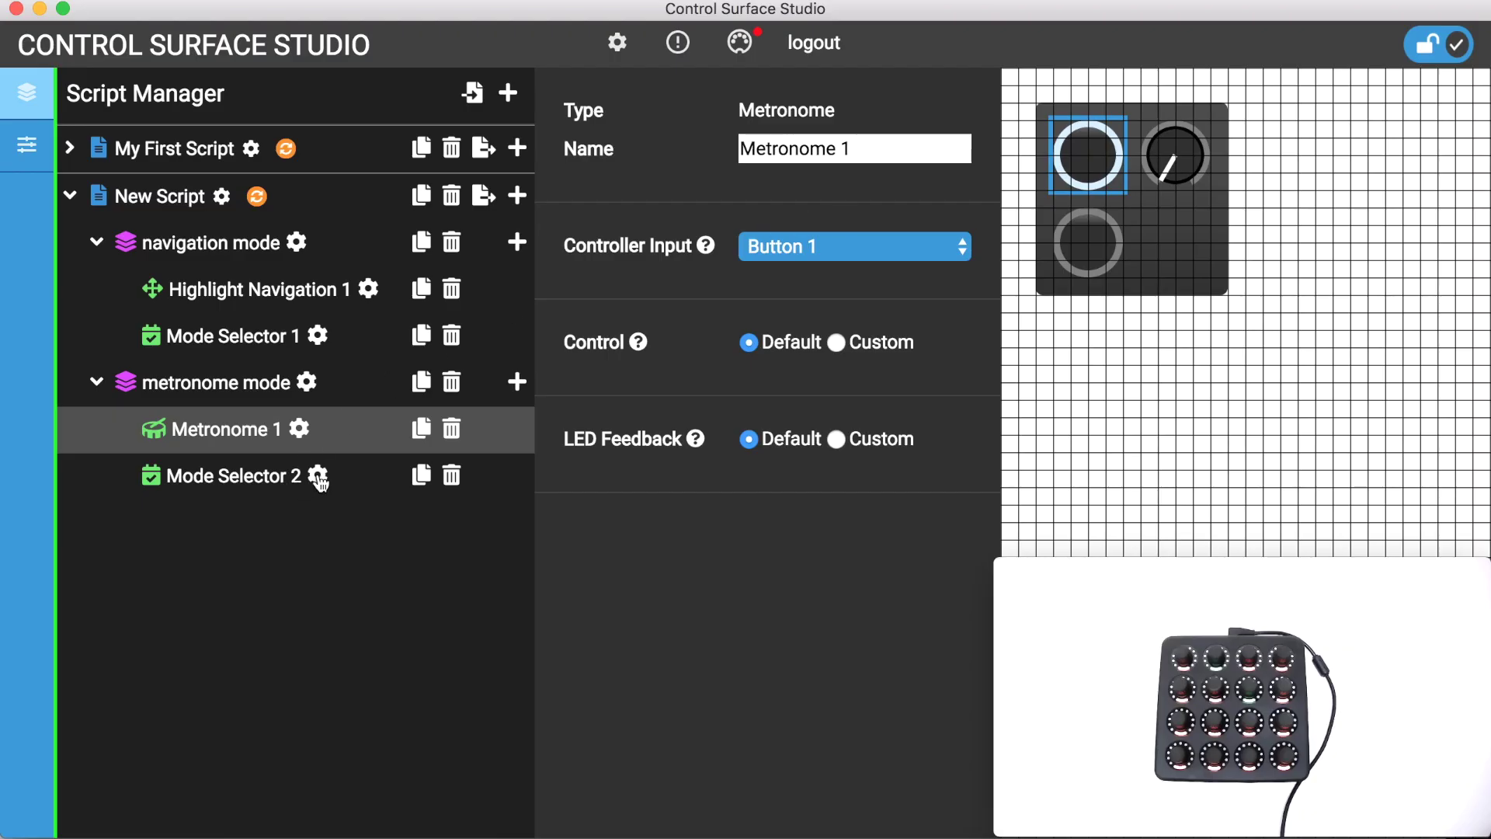
left_click(322, 475)
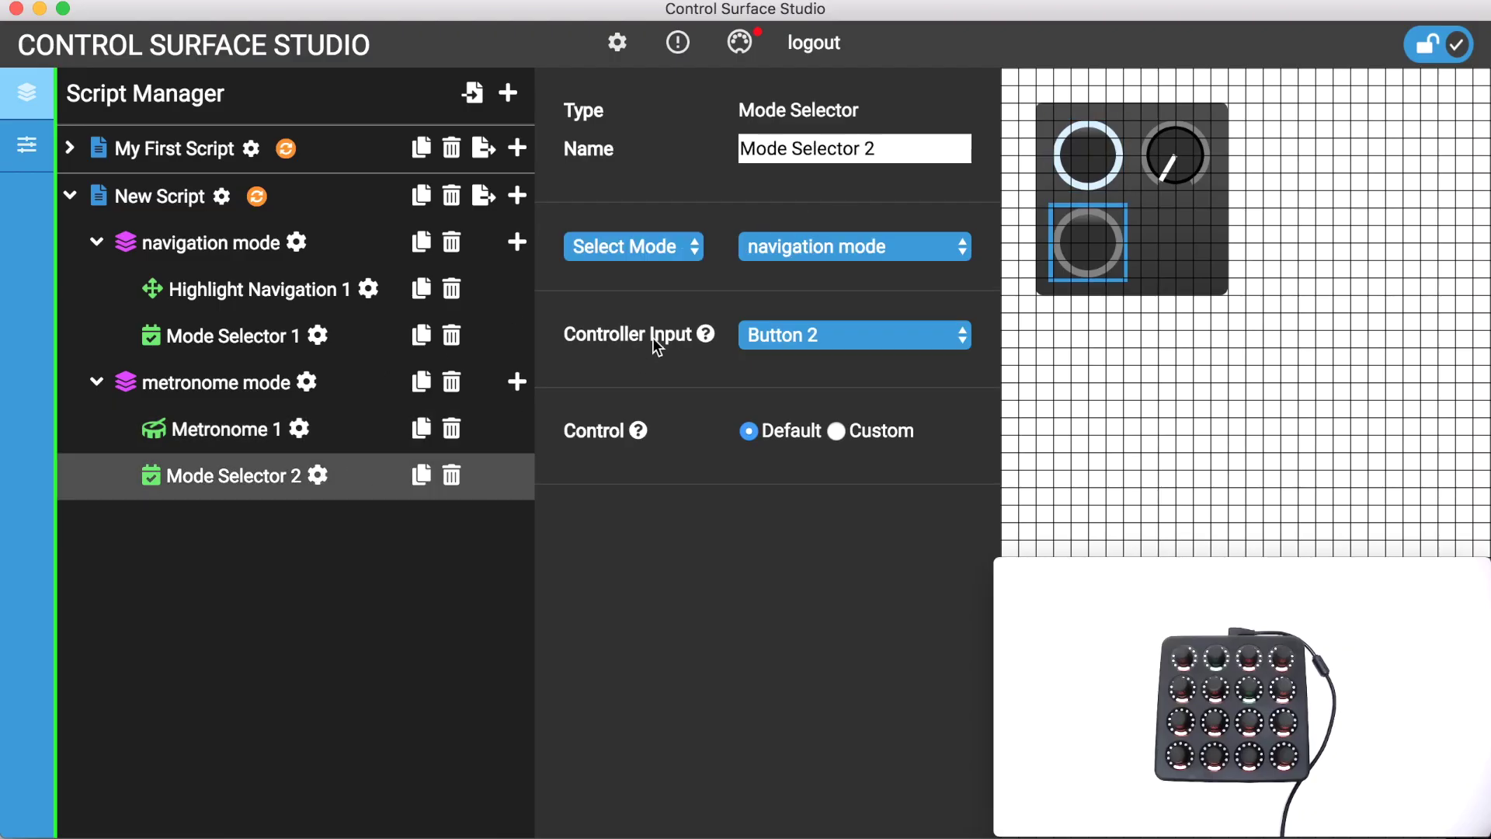
left_click(868, 246)
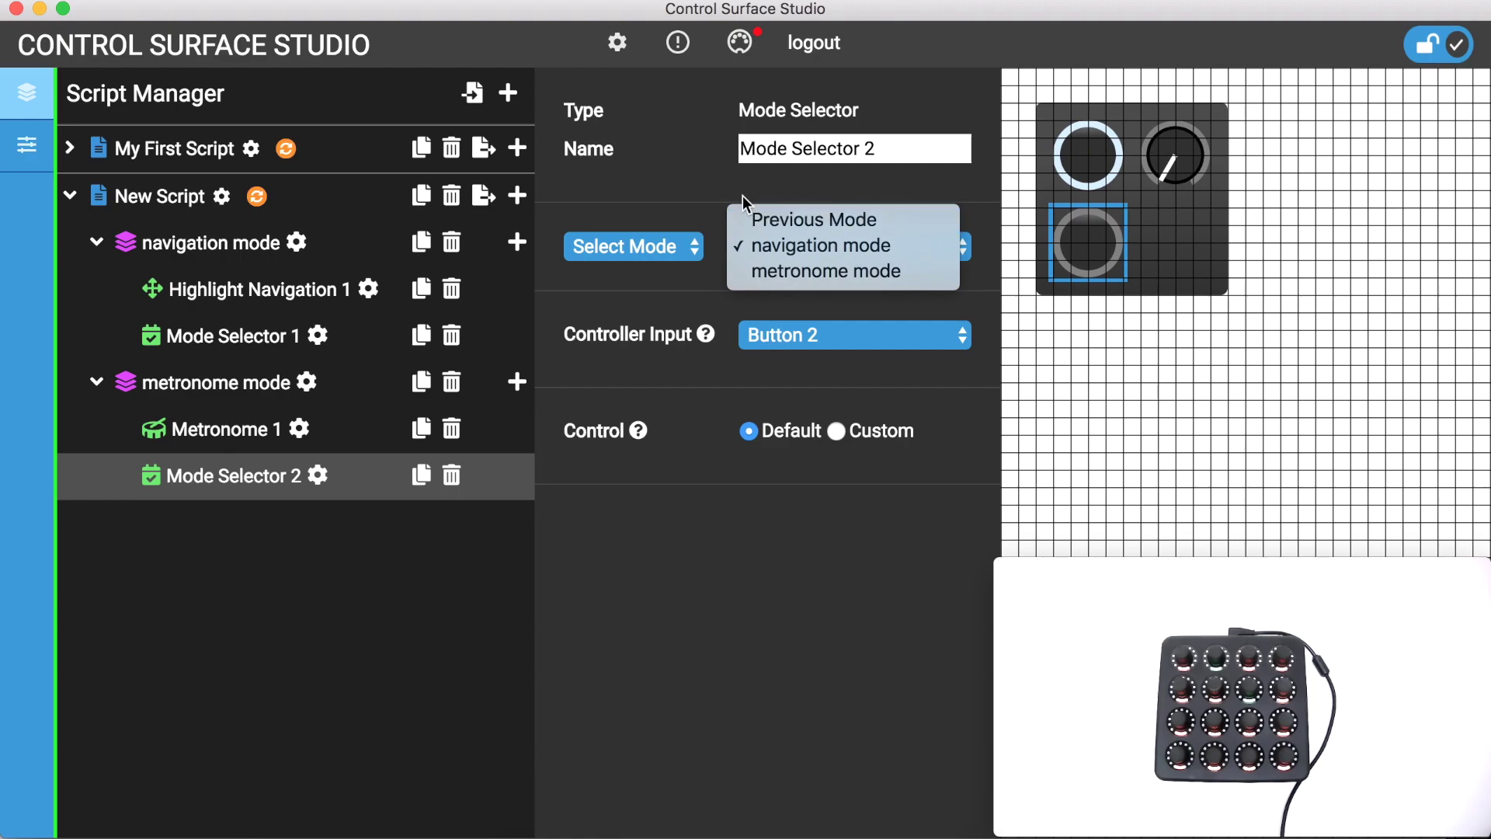
left_click(657, 180)
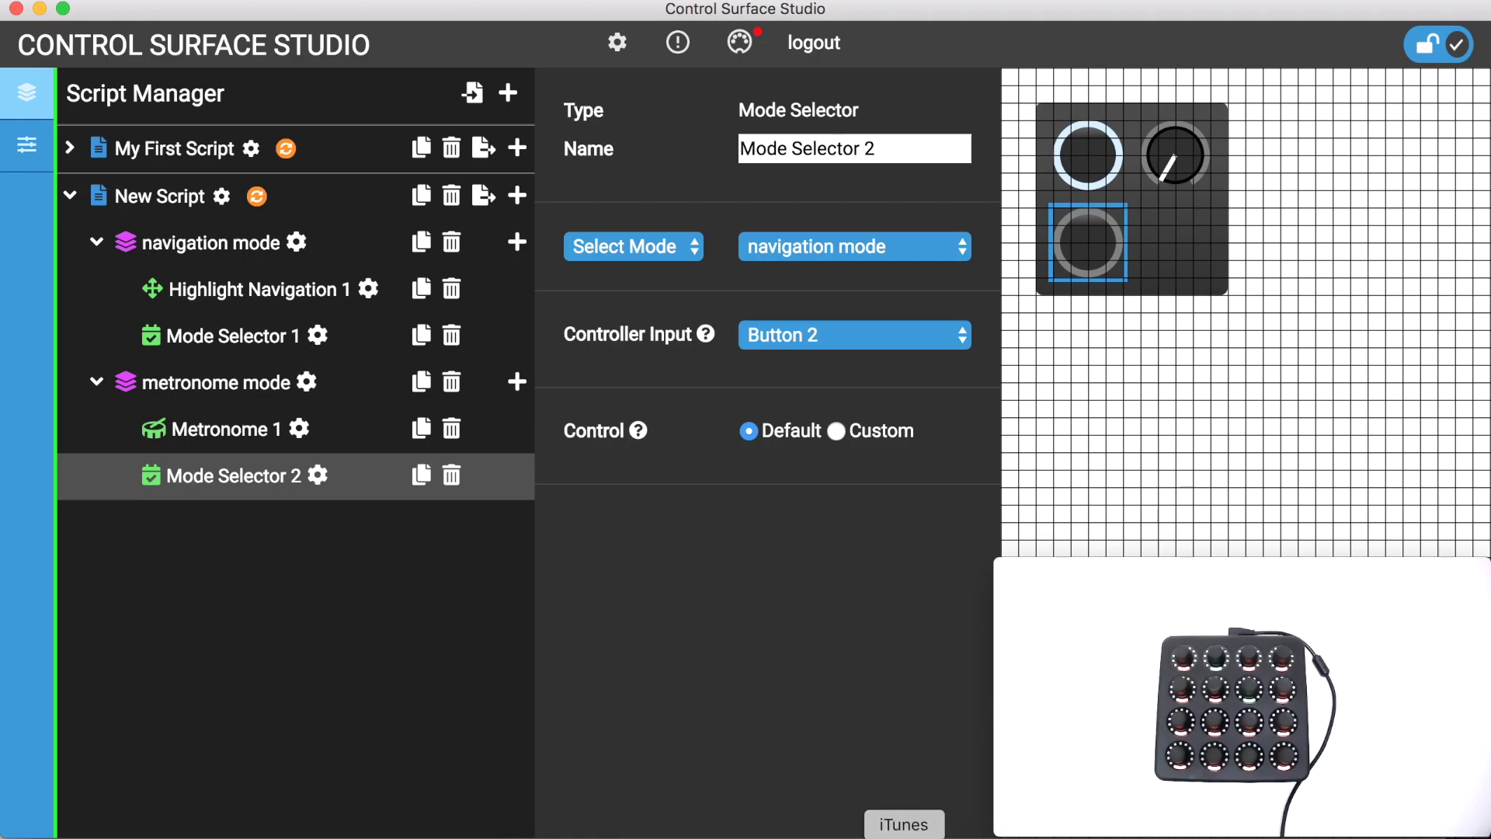
- Rename metronome mode as "shift mode"
left_click(311, 388)
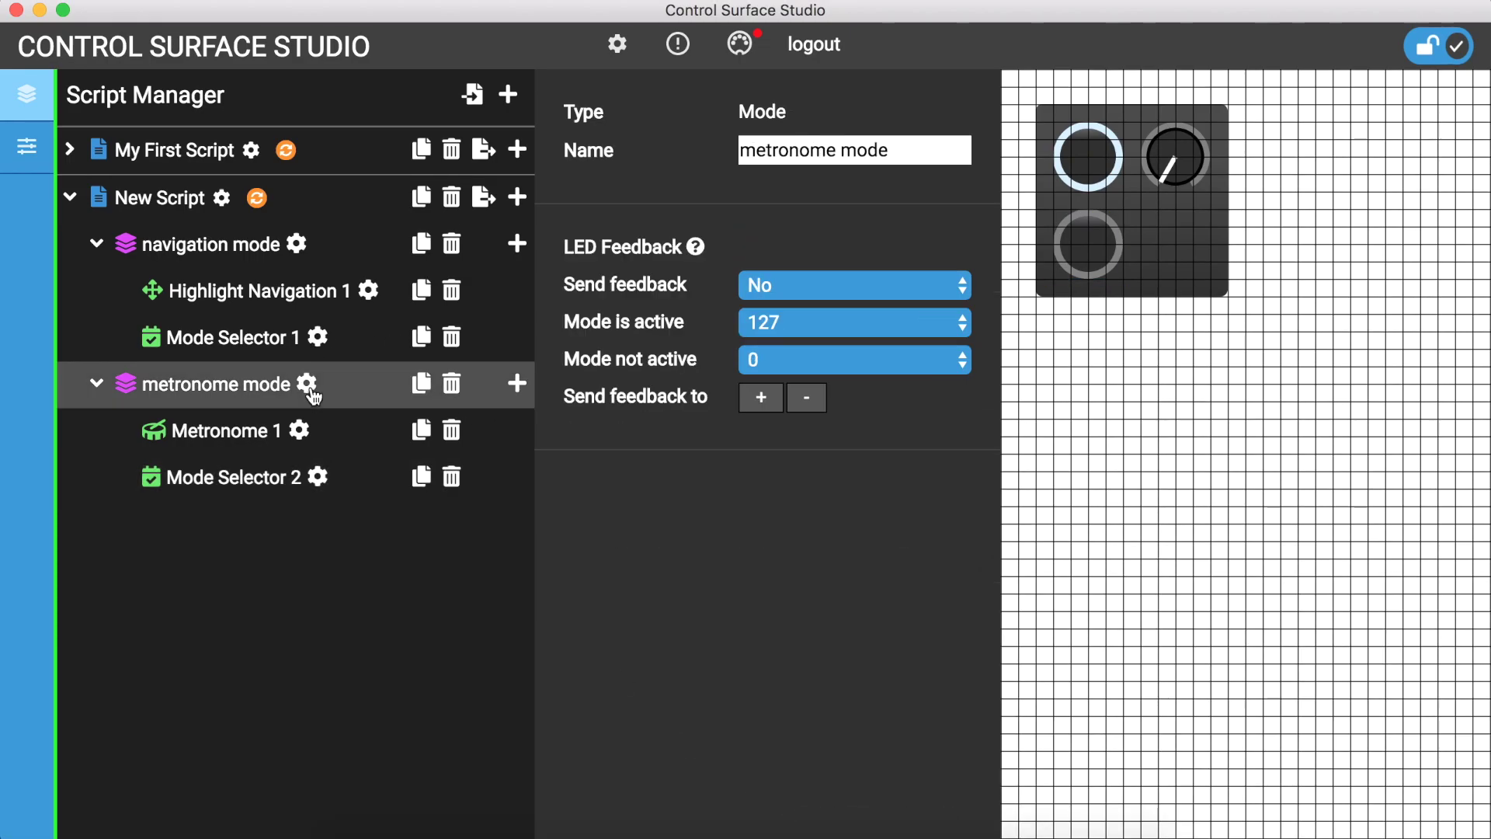
left_click_drag(836, 152, 658, 148)
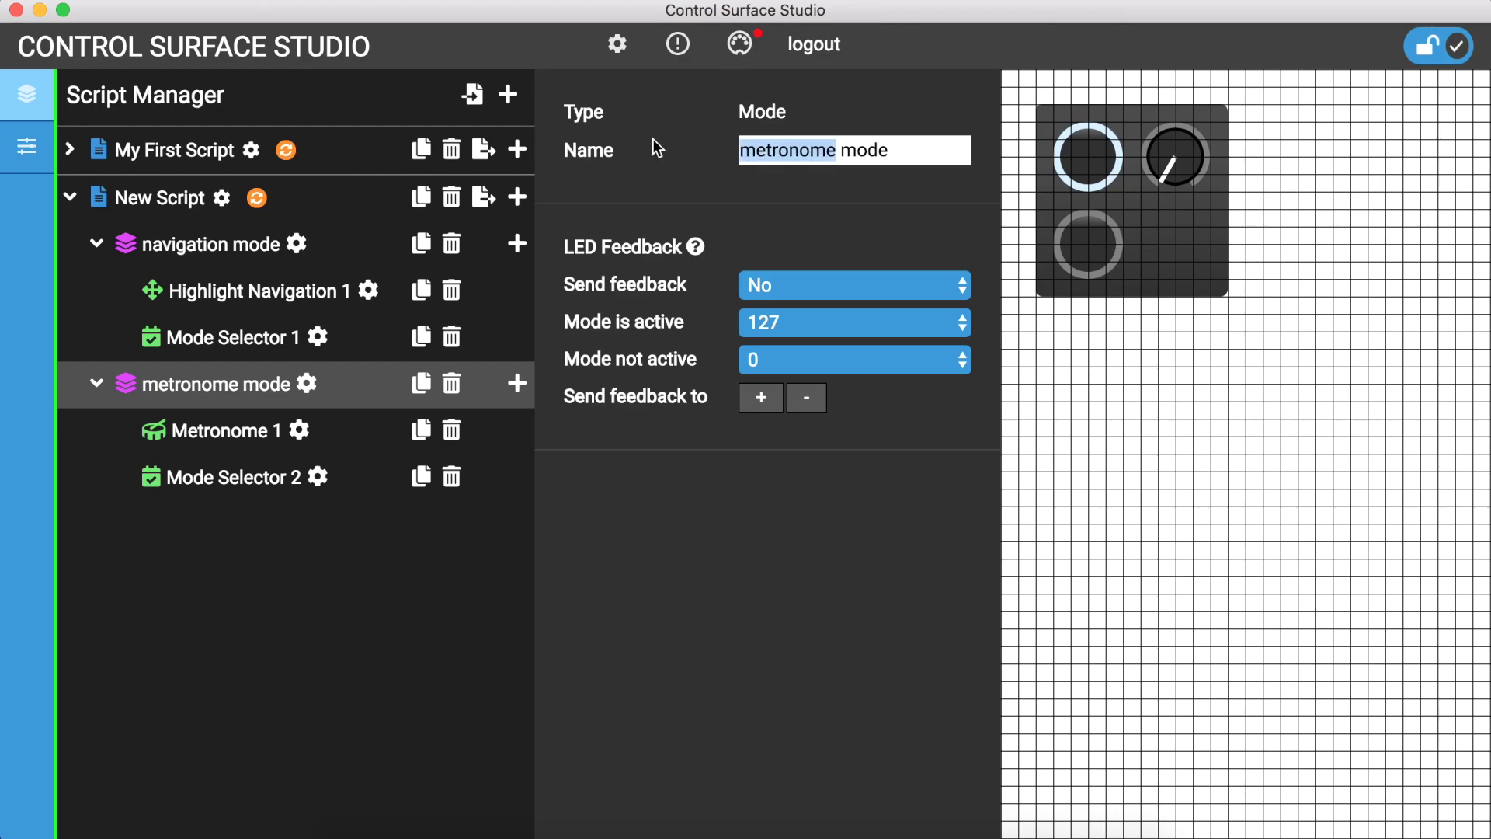
type("shift")
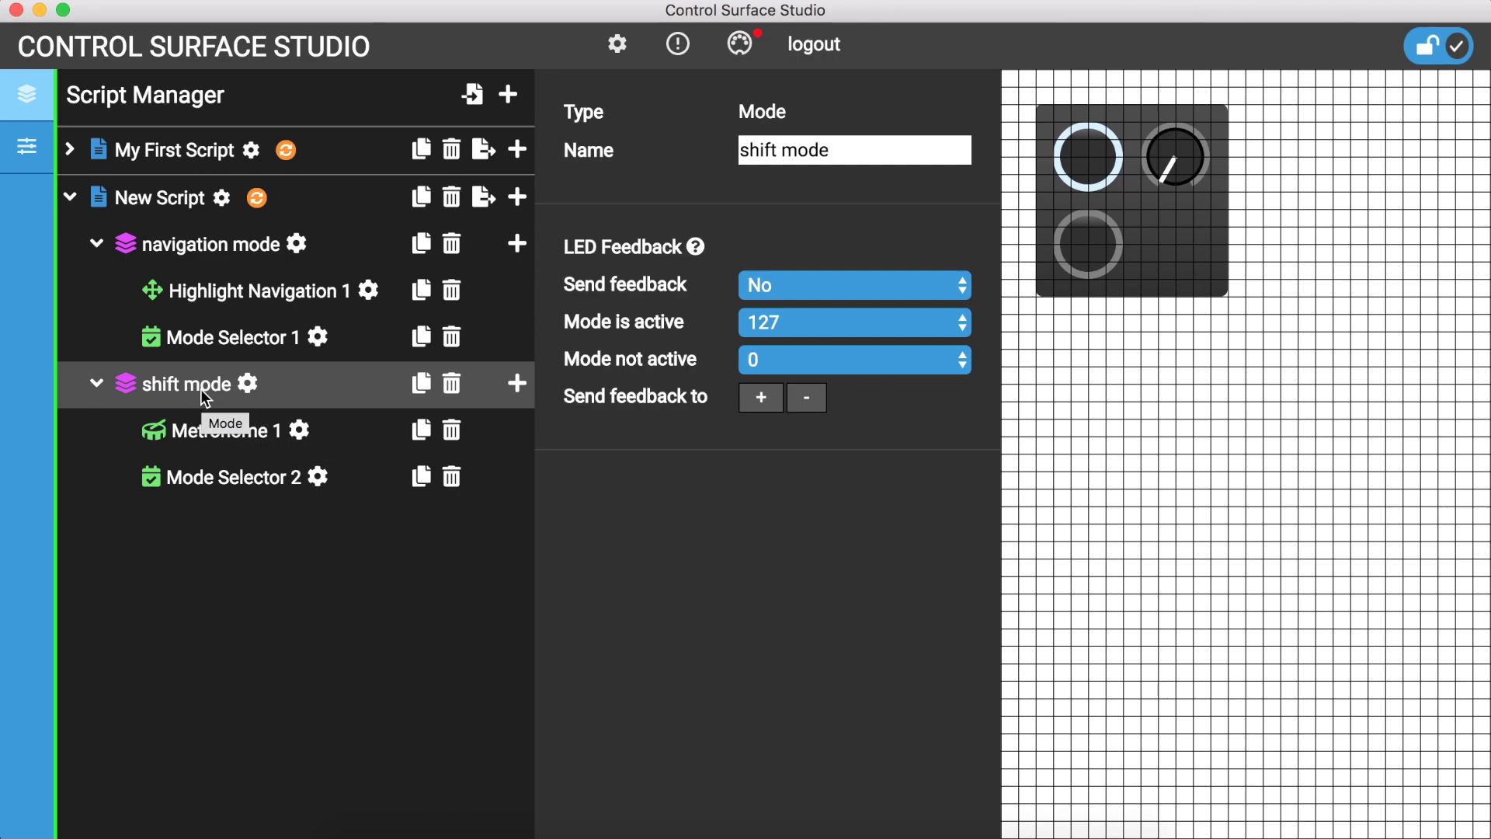
- Set Mode Selector 2 to select Previous Mode, and check Mode Selector 1's settings
left_click(323, 479)
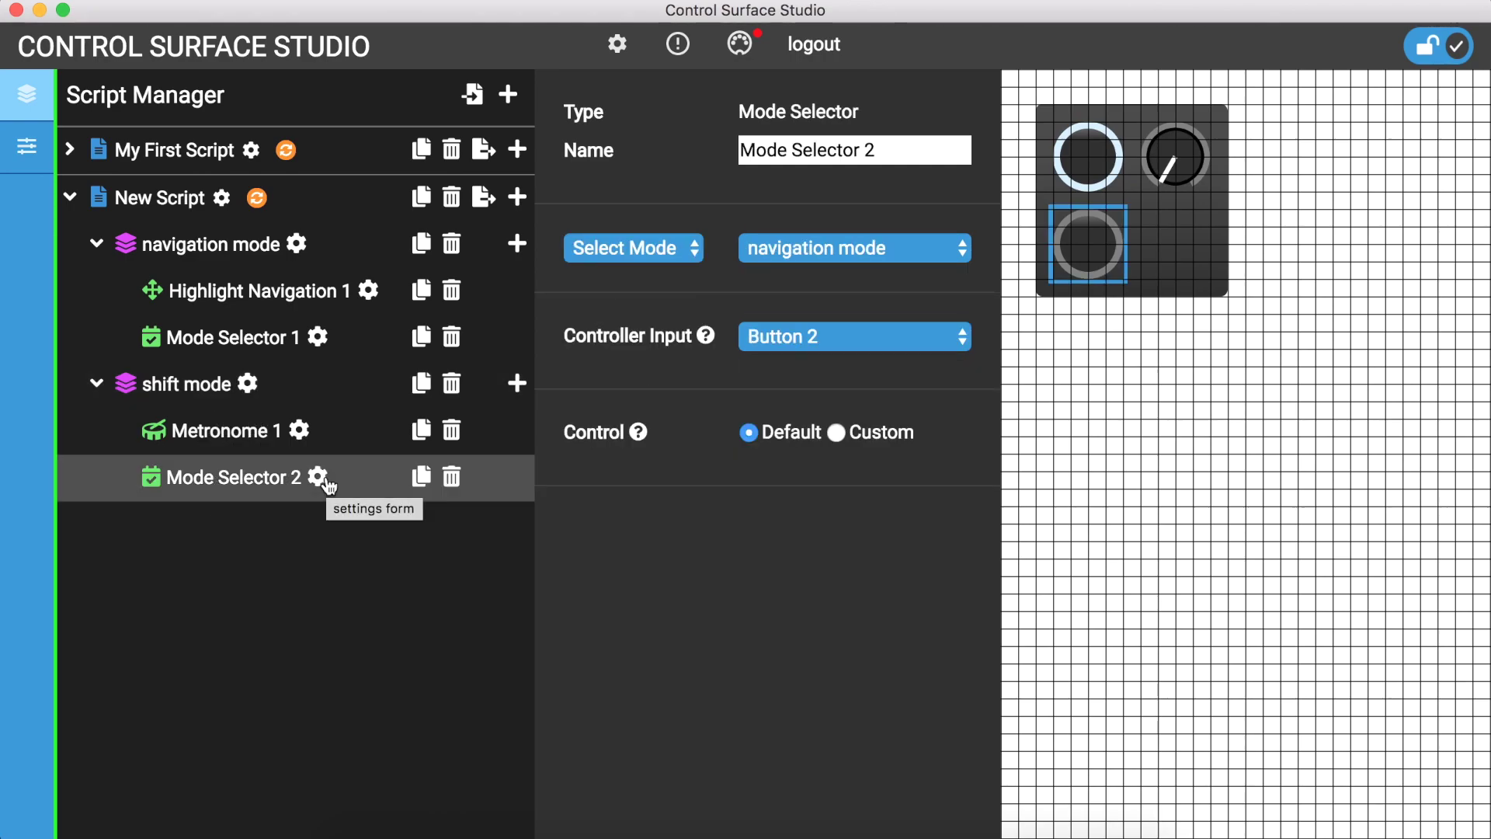
left_click(826, 251)
left_click(827, 223)
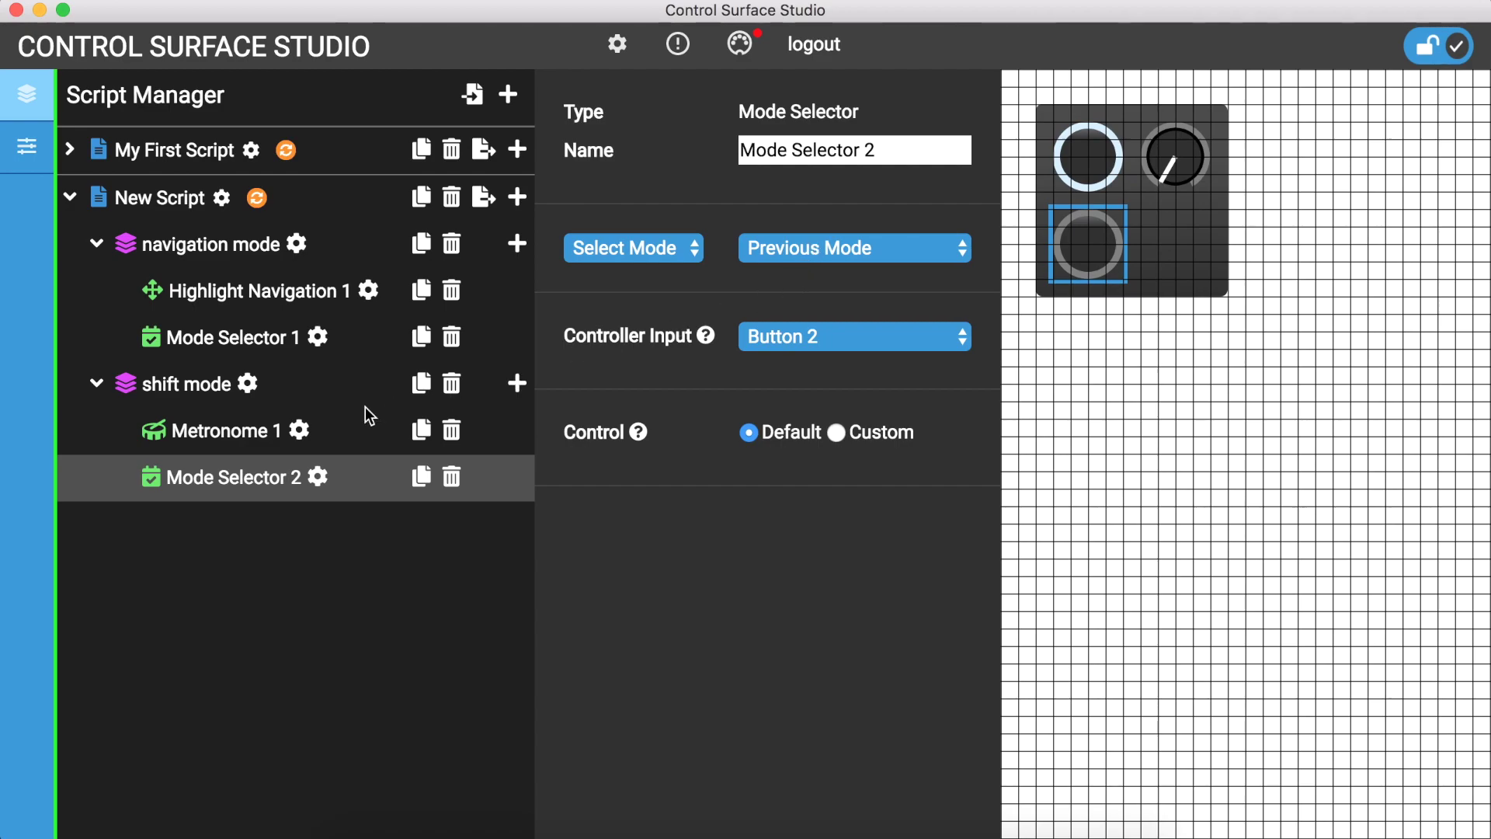
left_click(324, 340)
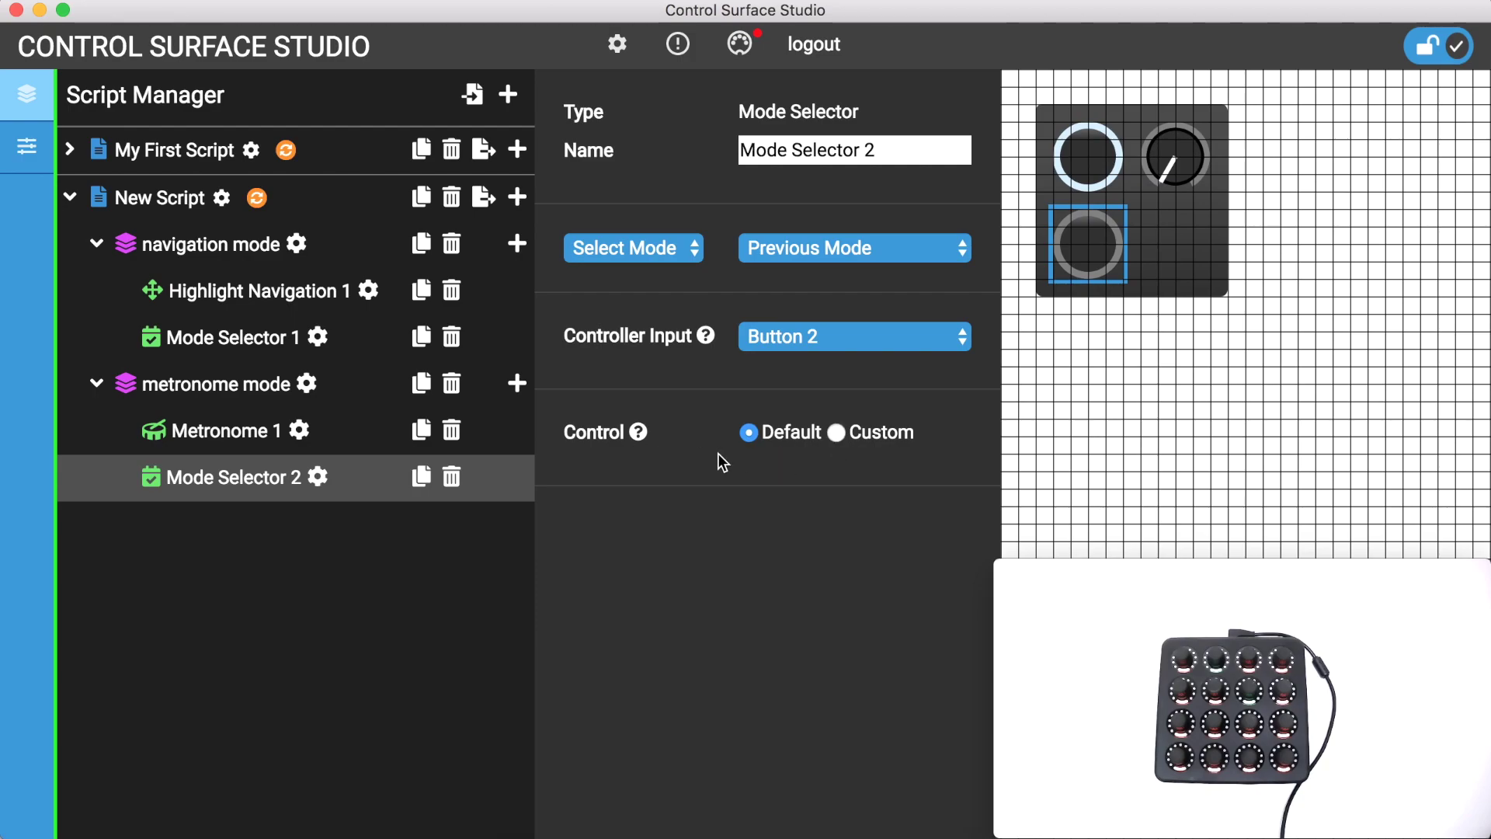
- Give Mode Selector 2 a custom On/Off control with an On value of 0 and an Off value of 127
left_click(836, 433)
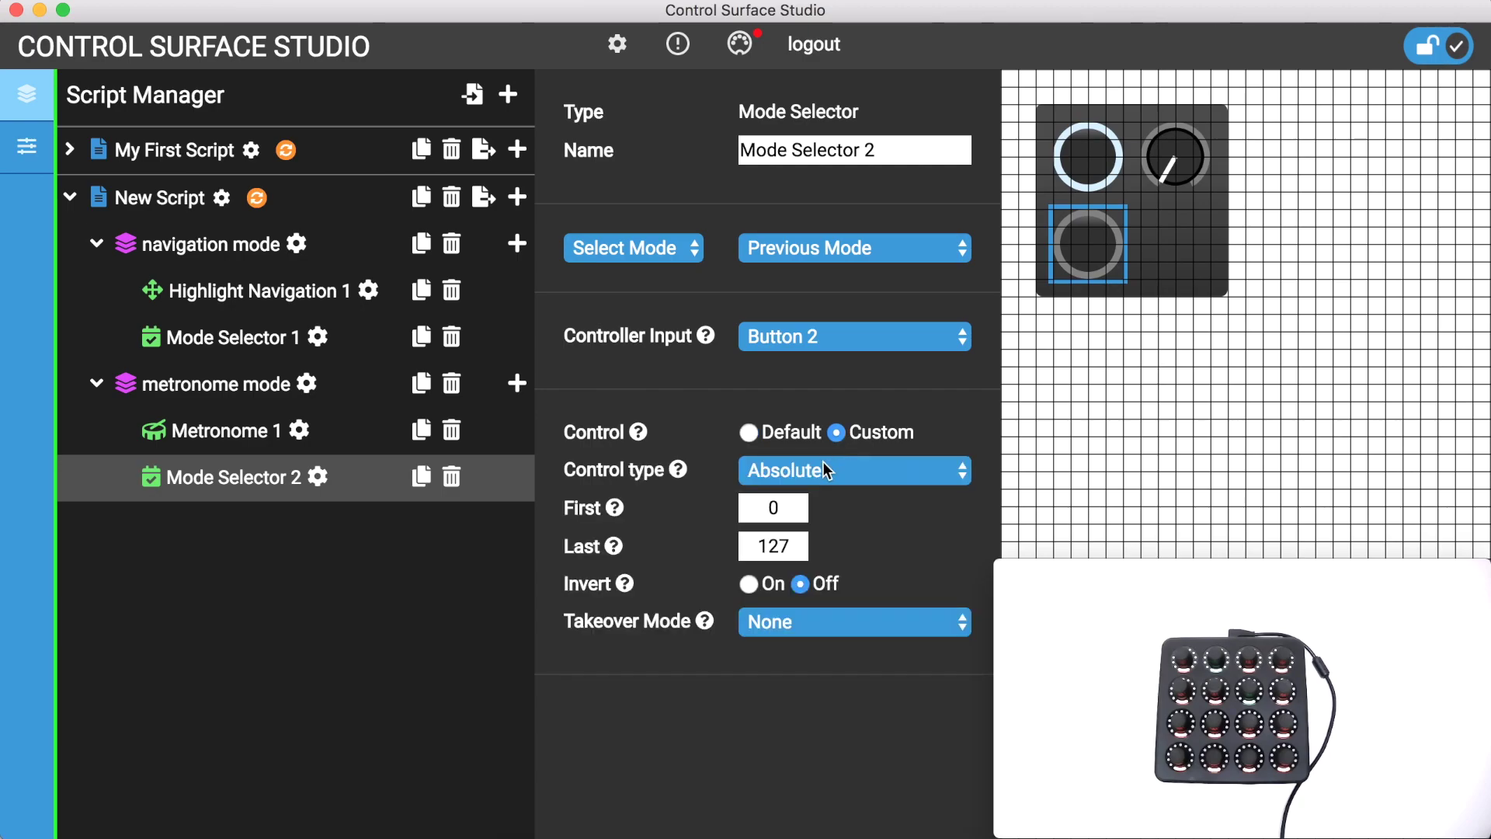
left_click(820, 472)
left_click(814, 520)
left_click_drag(755, 509, 739, 543)
type("0")
type("127")
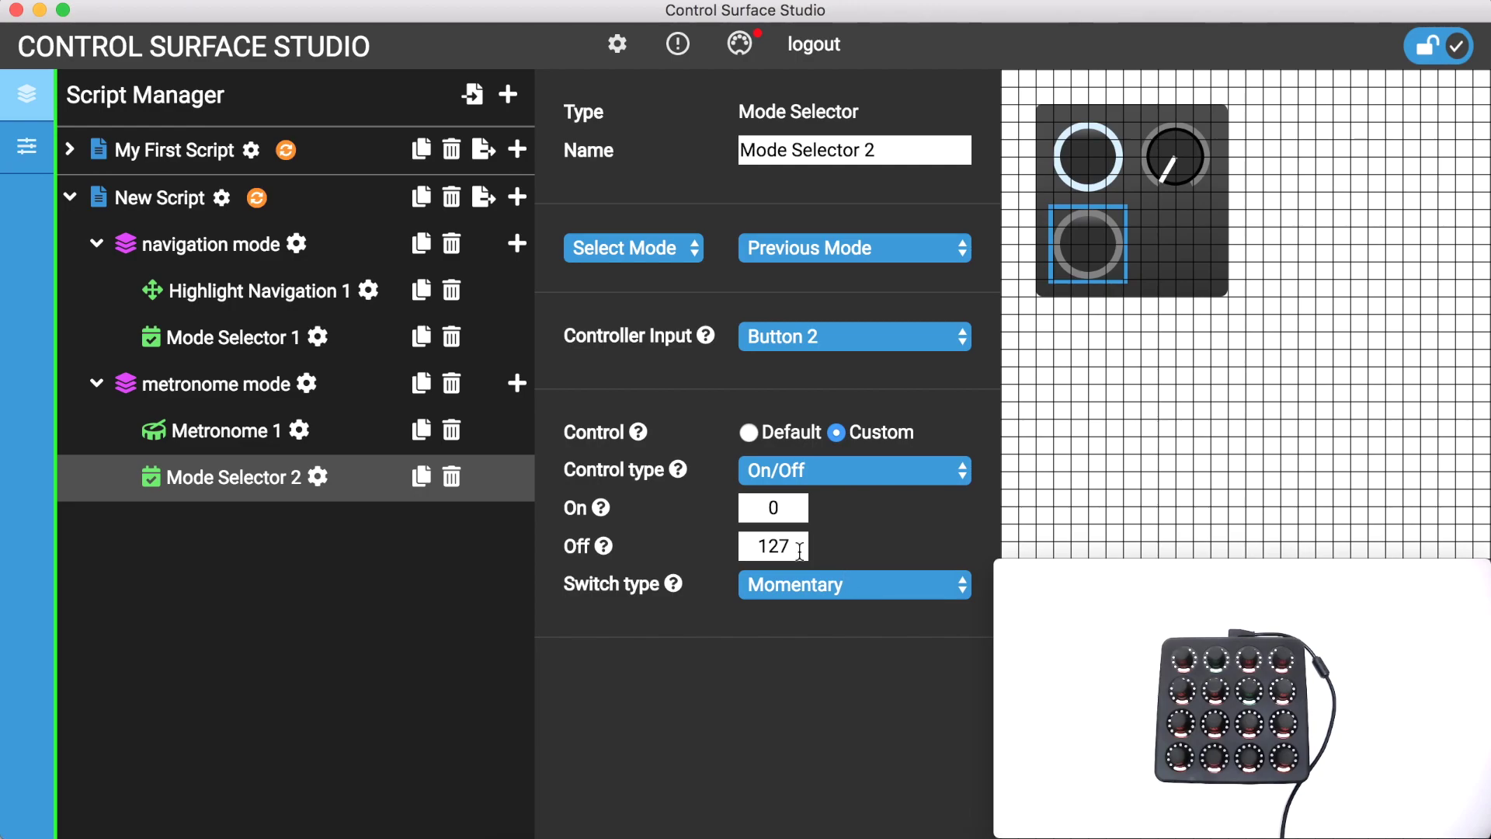
- Check Button 2's On and Off values in New Controller, and return to the Script Manager
left_click(24, 155)
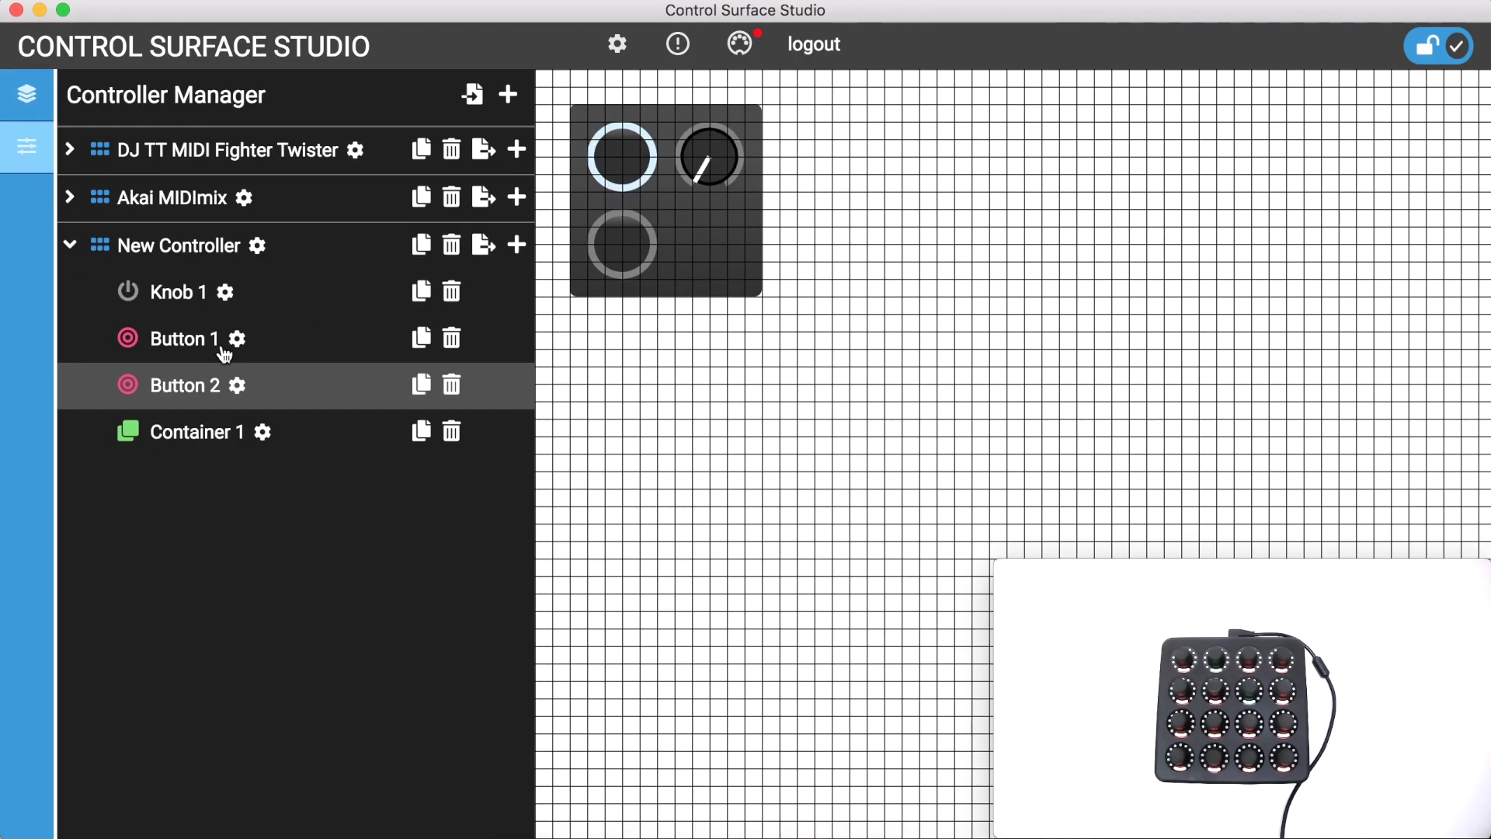
left_click(238, 386)
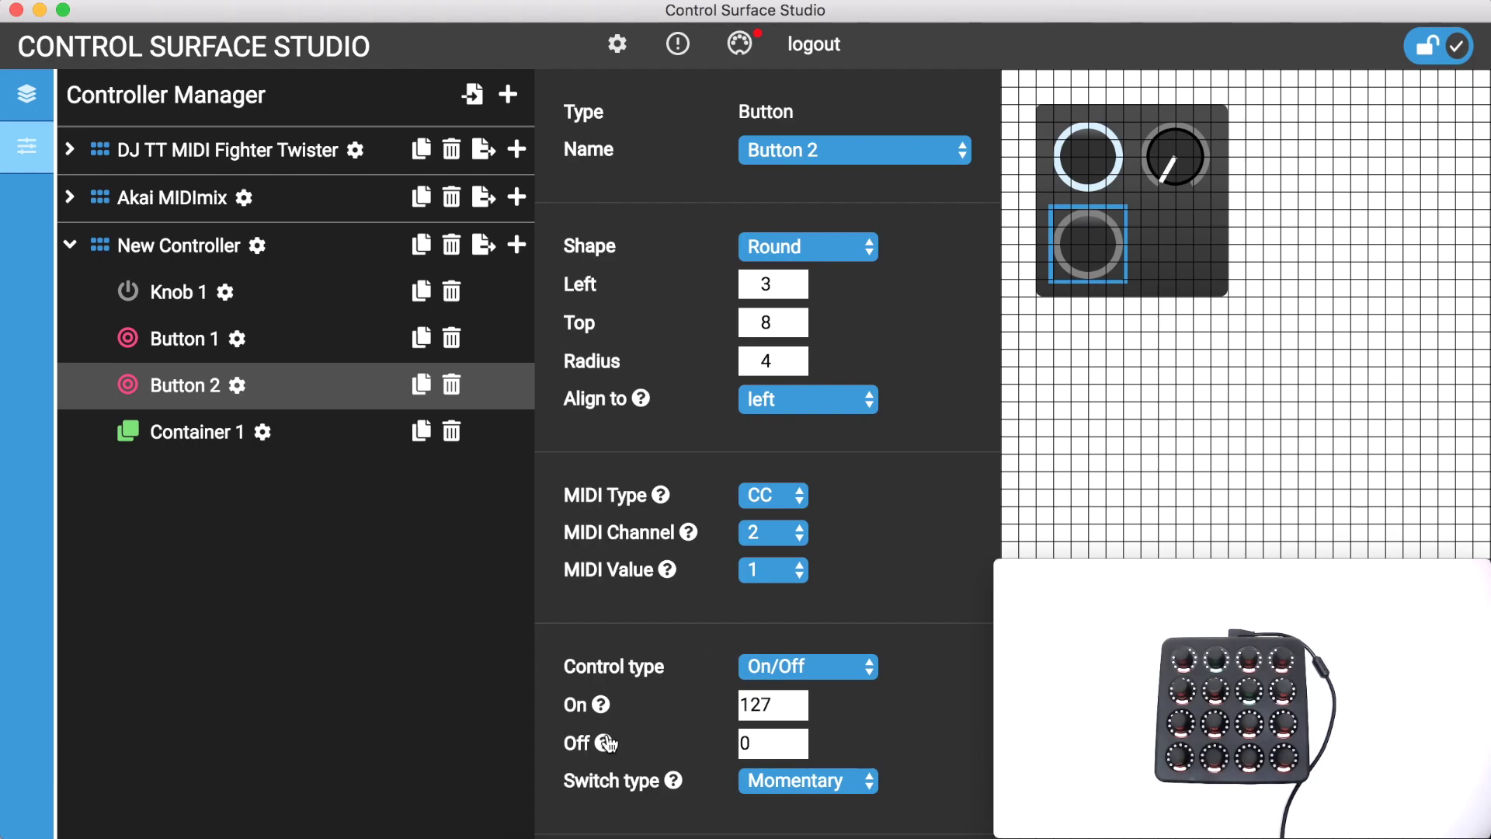
left_click(41, 105)
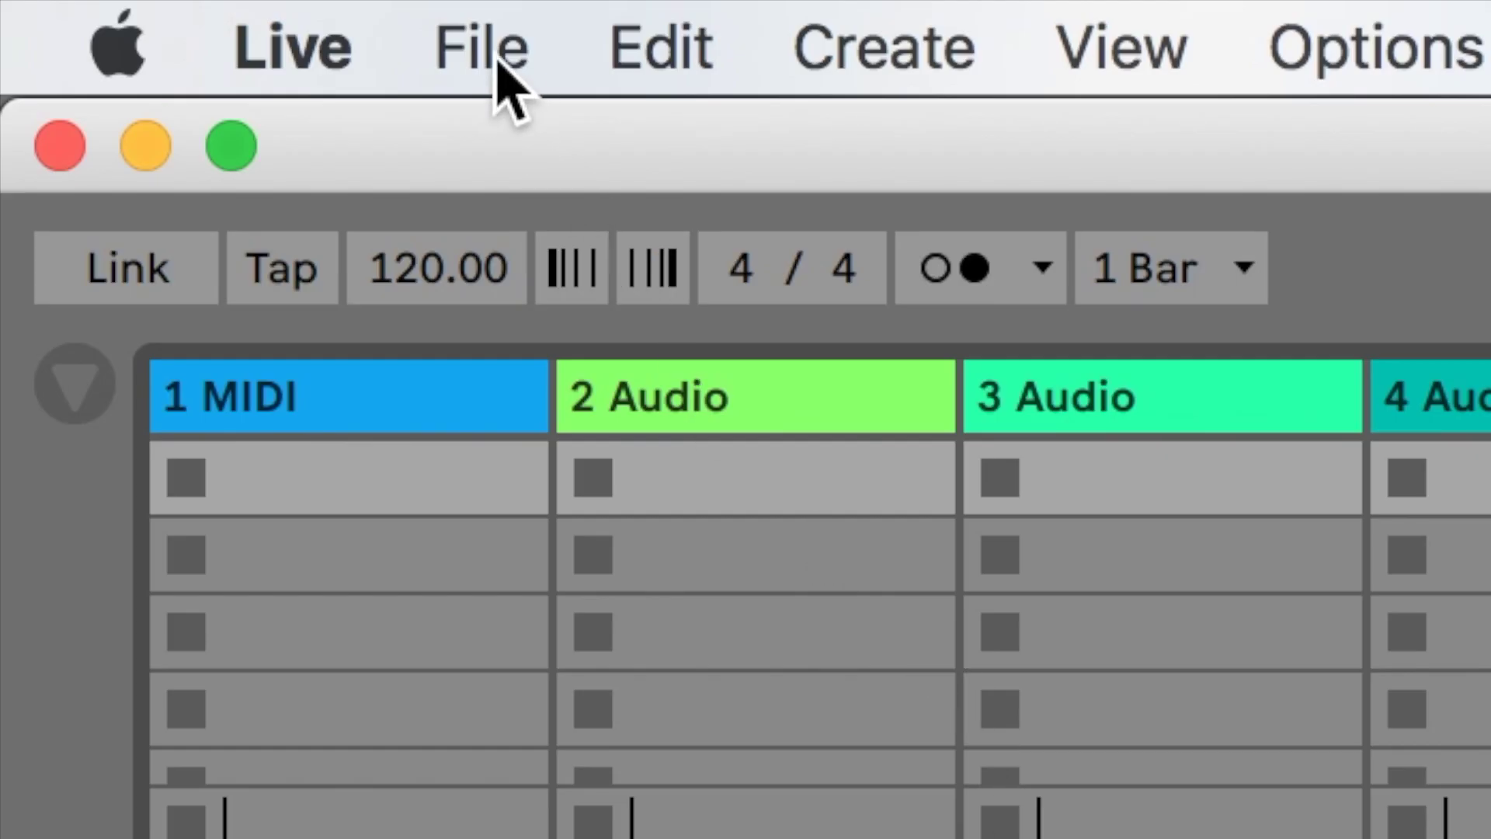
- Create a fresh Live Set in Ableton Live for testing the shift button
left_click(505, 53)
left_click(547, 151)
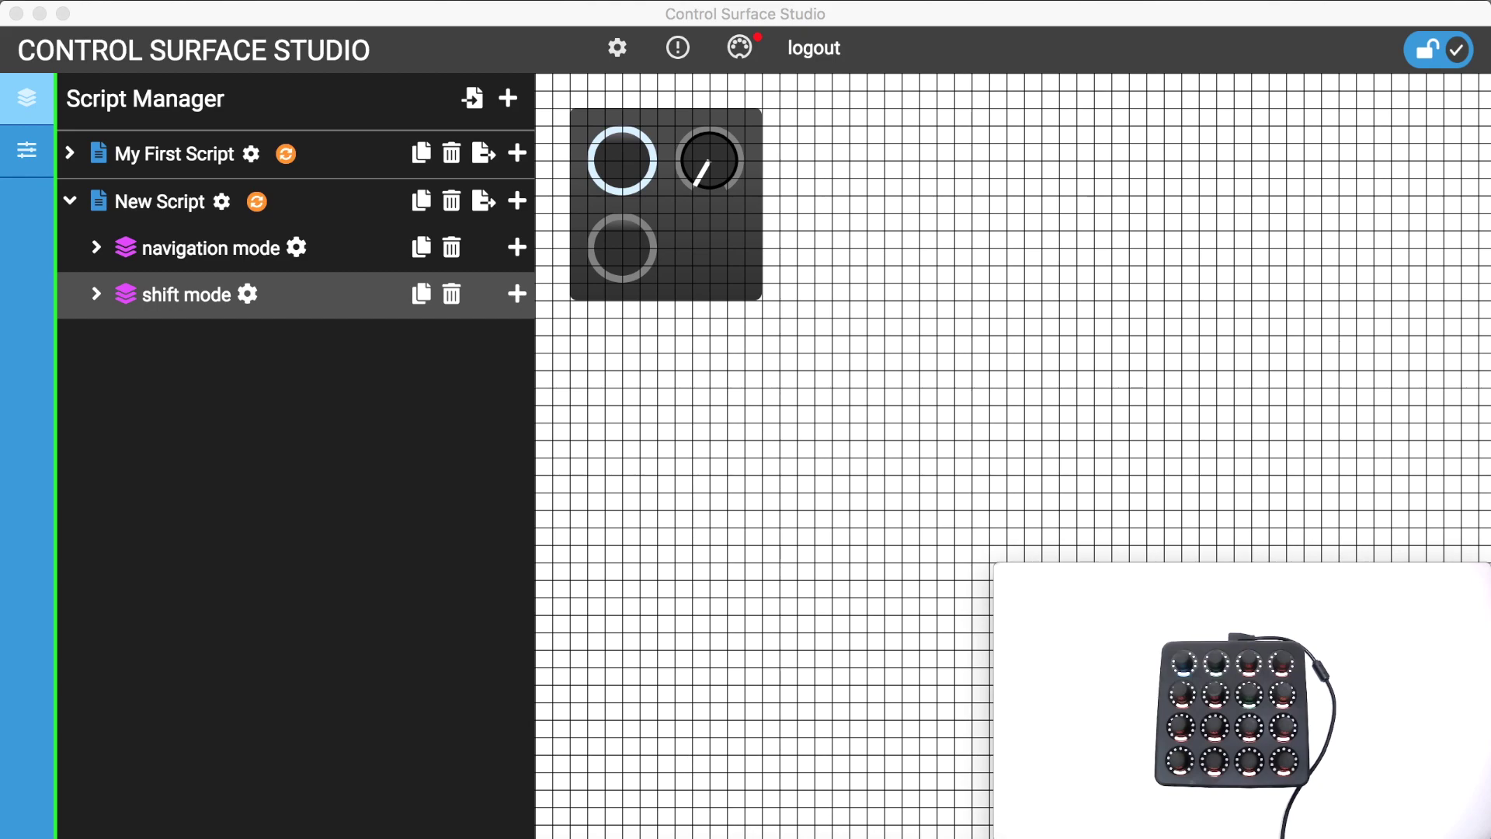
- Return to Control Surface Studio and review Mode Selector 2's mode options and the shift mode settings, leaving shift mode collapsed
left_click(332, 536)
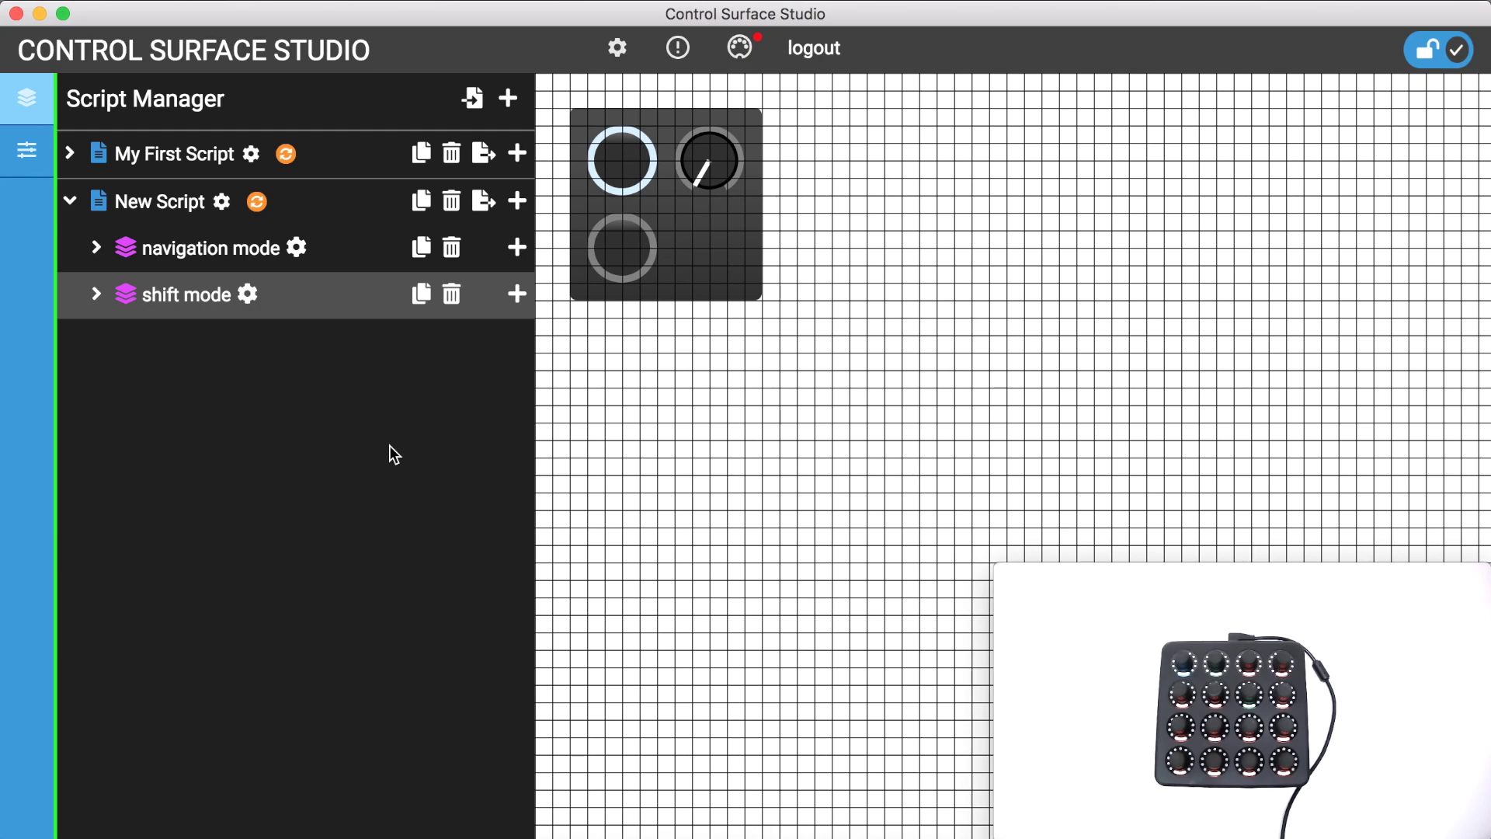
left_click(102, 298)
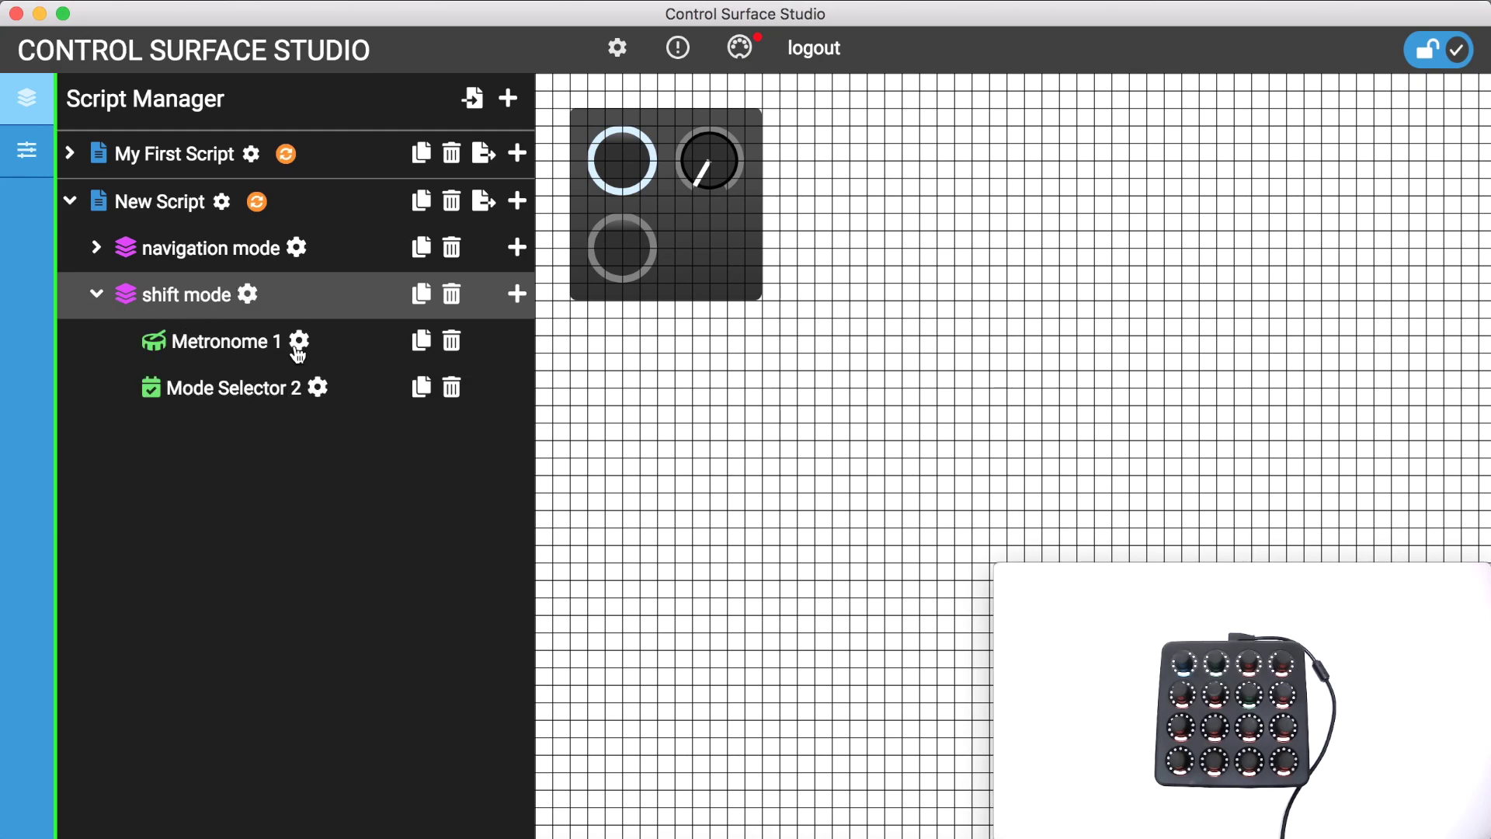
left_click(320, 391)
left_click(828, 252)
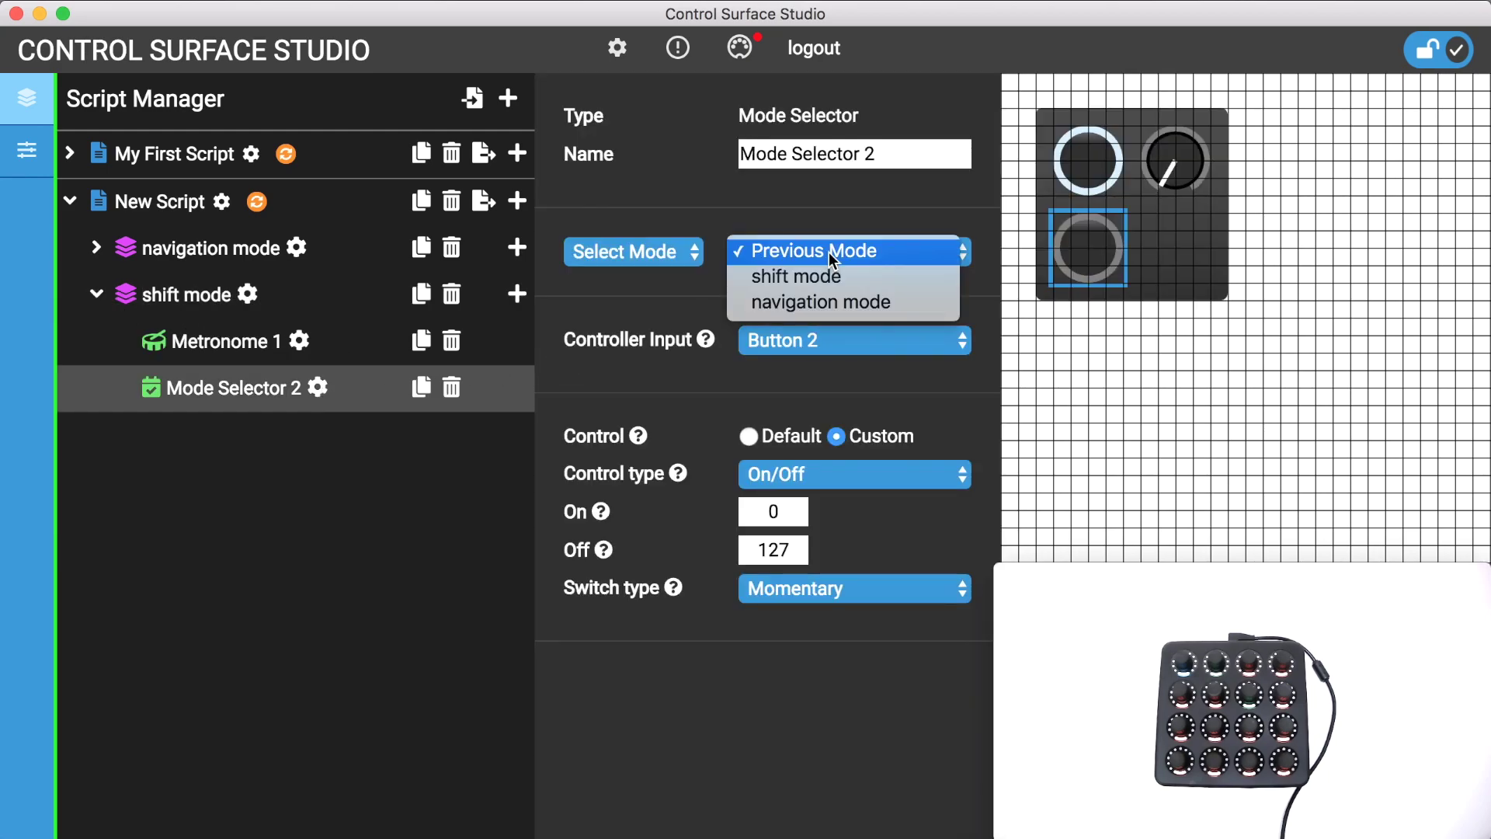
left_click(820, 211)
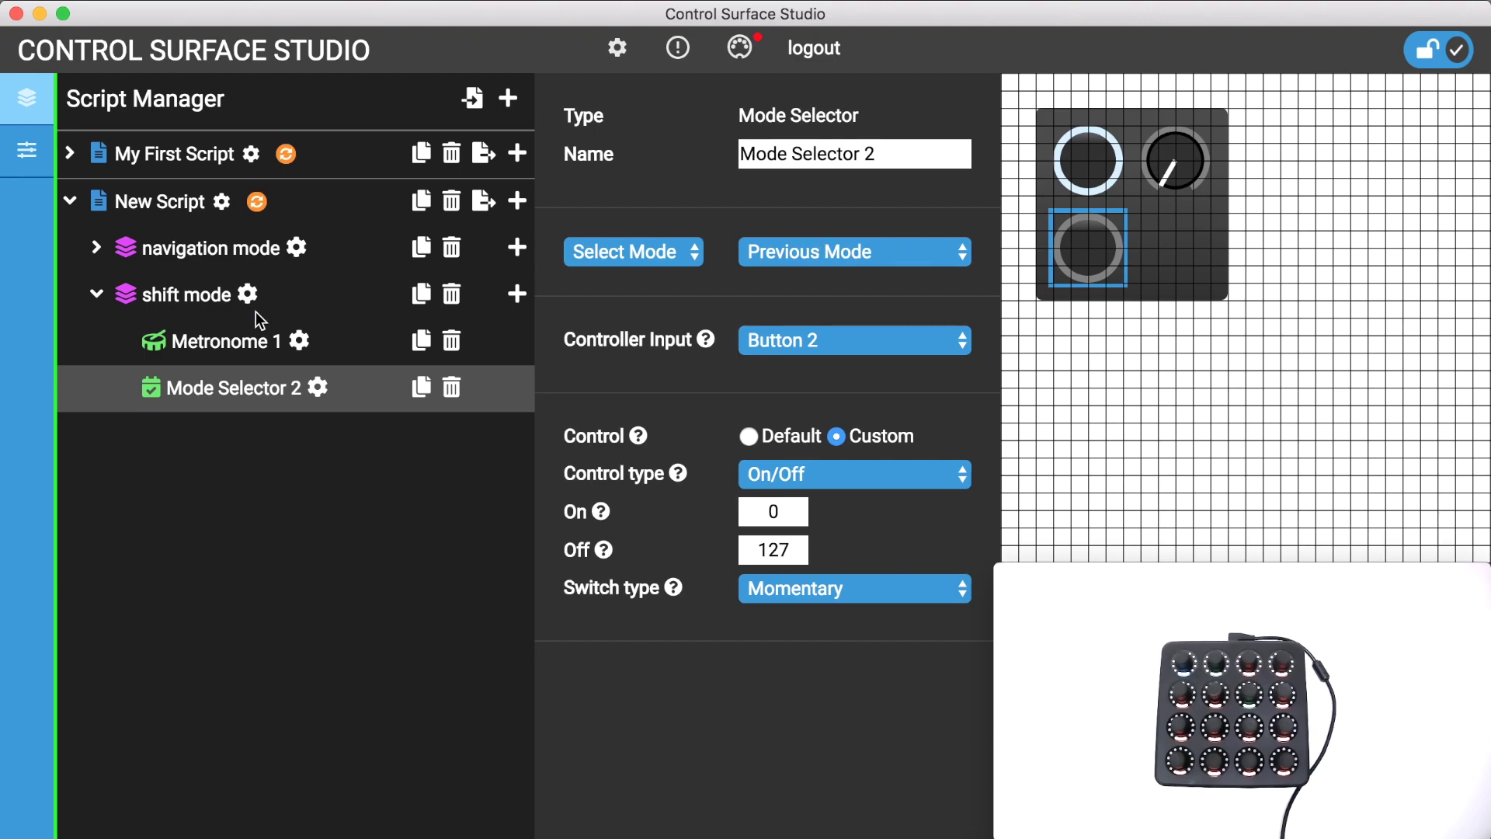
left_click(210, 296)
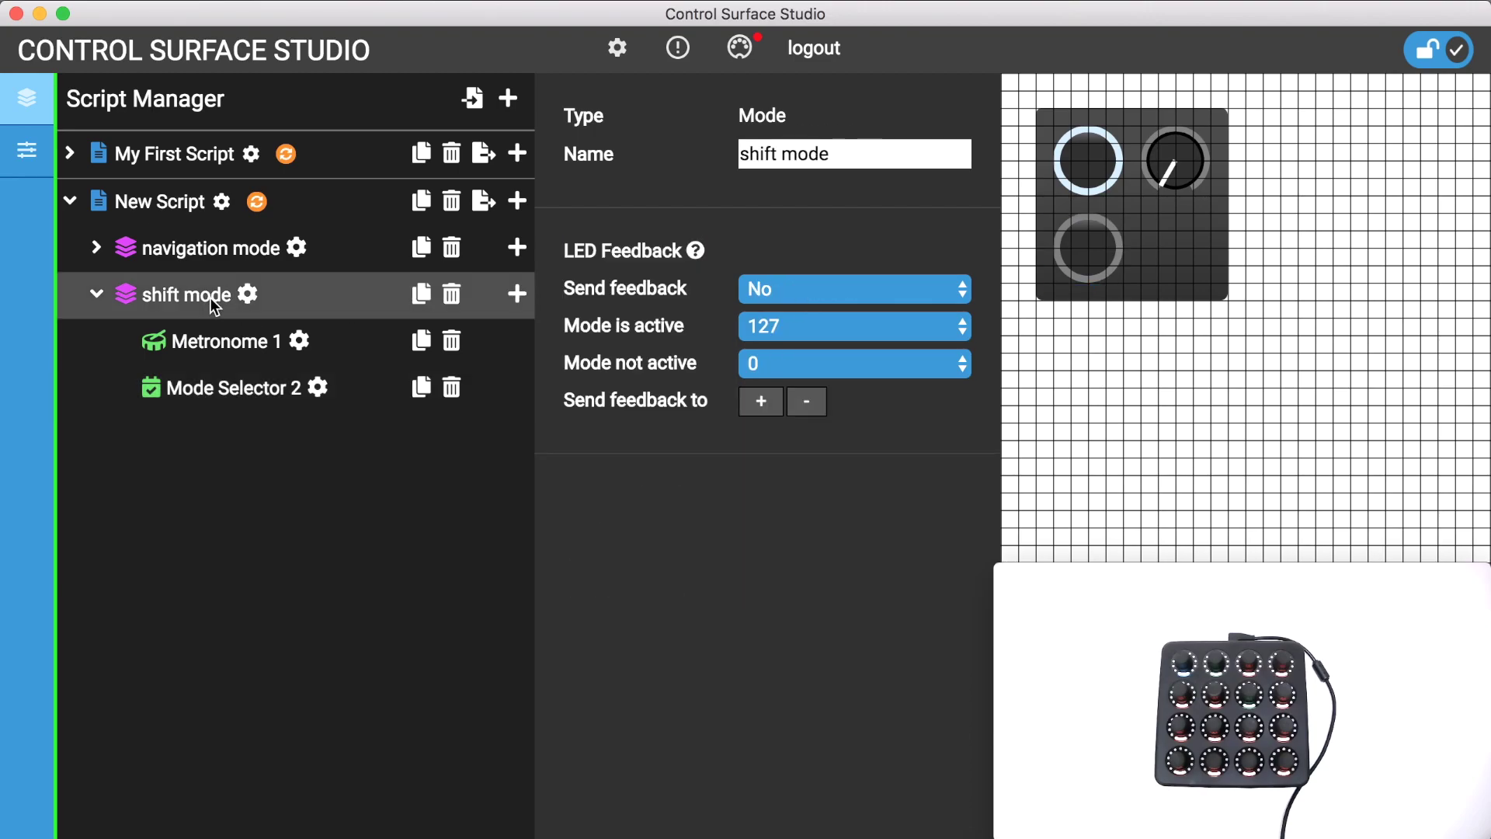
left_click(90, 304)
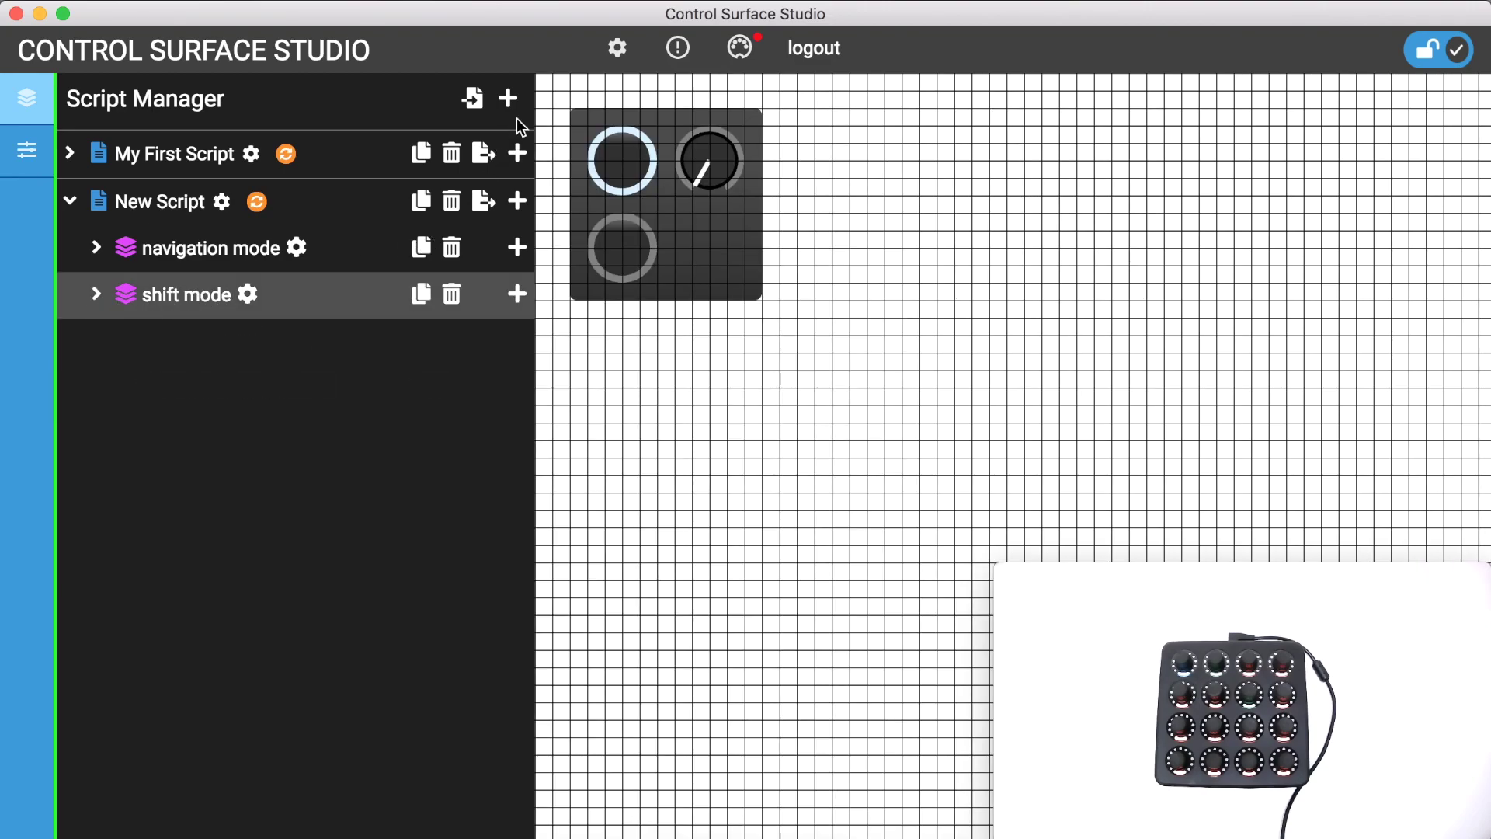
- Add a third mode to New Script, and list shift mode above navigation mode with its mappings expanded
left_click(517, 201)
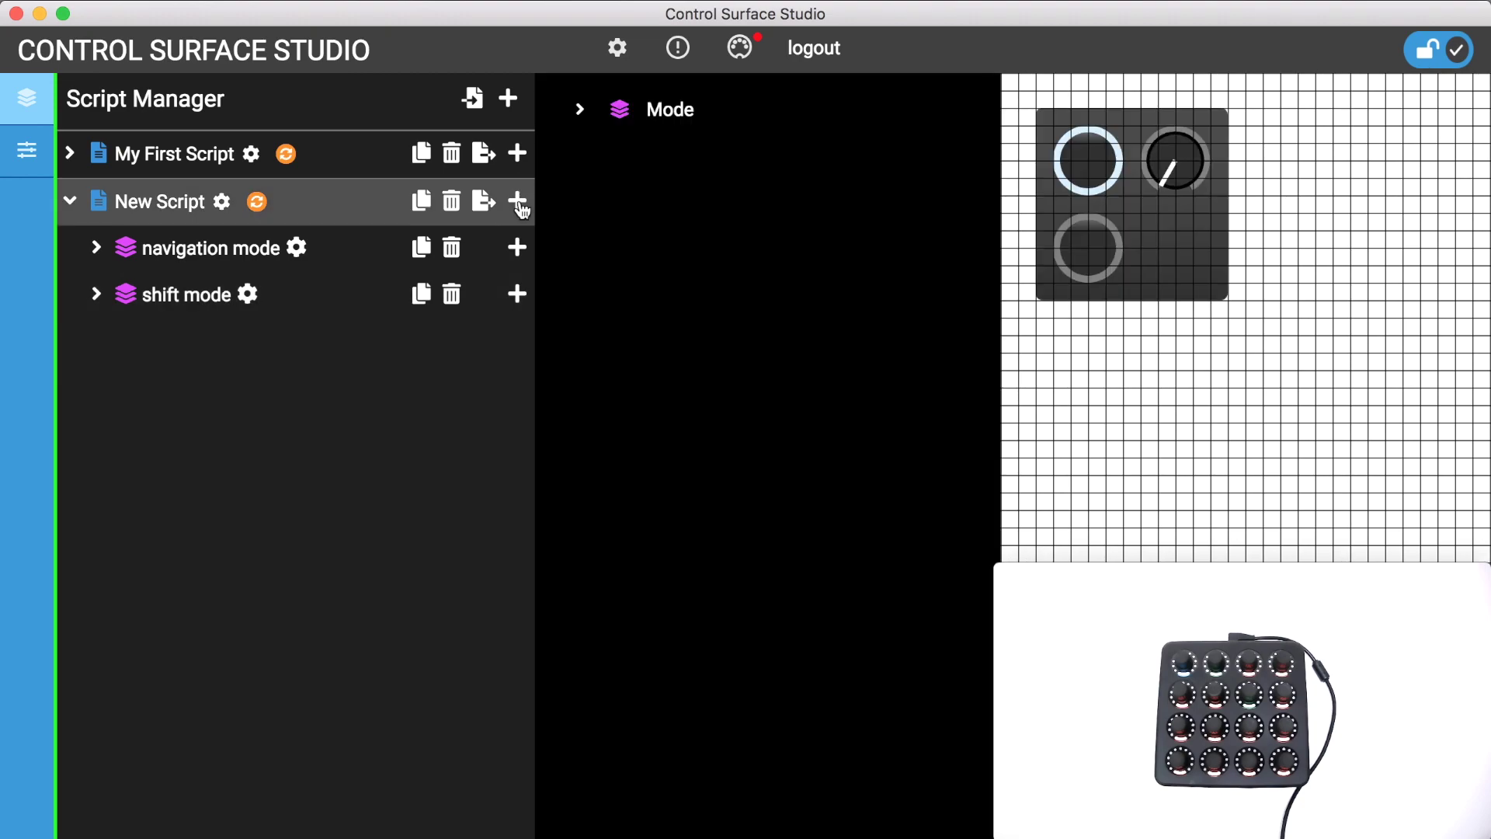
left_click(656, 115)
left_click(516, 340)
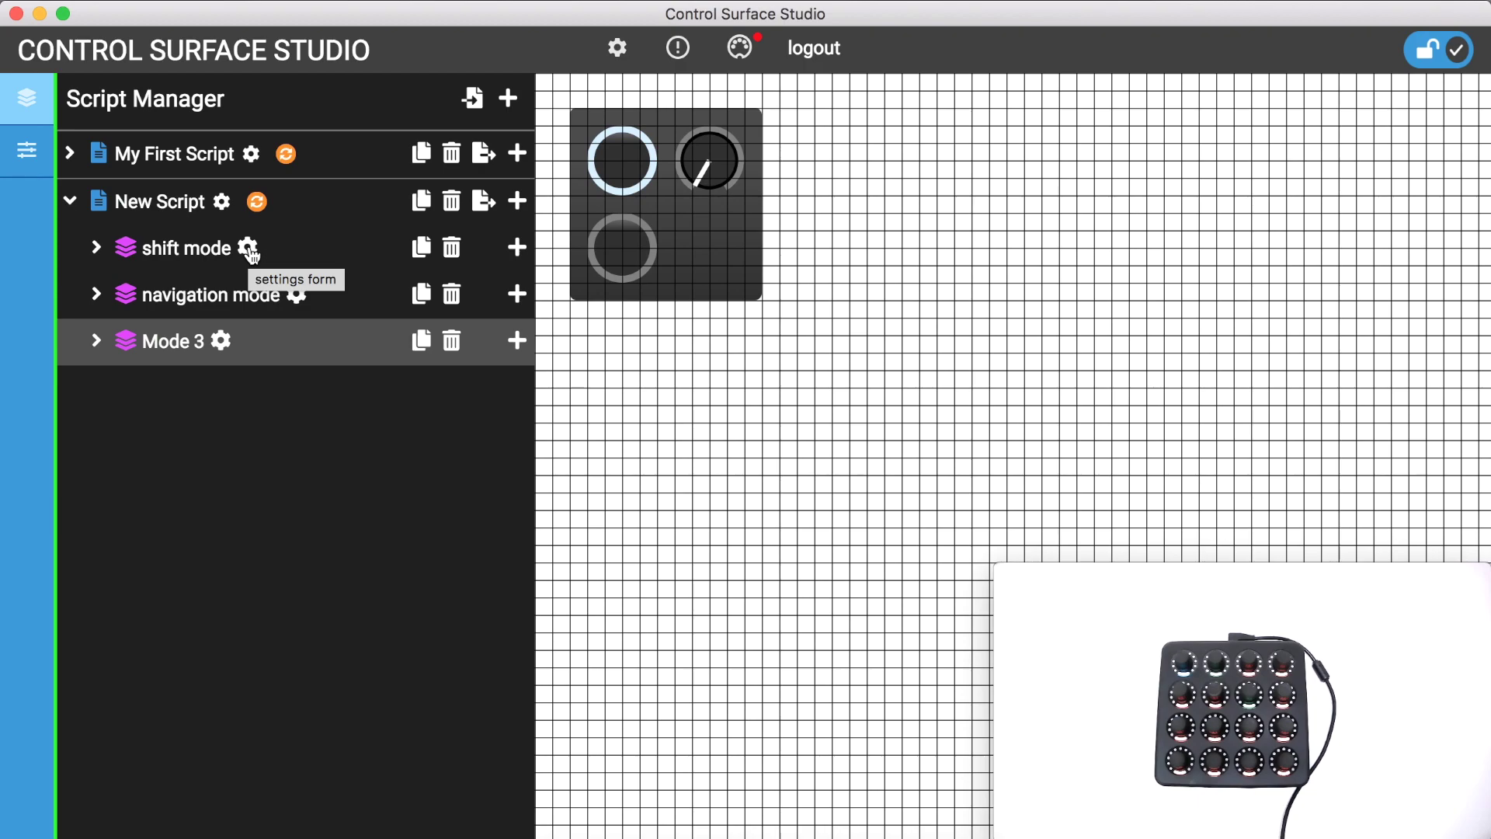
left_click(97, 250)
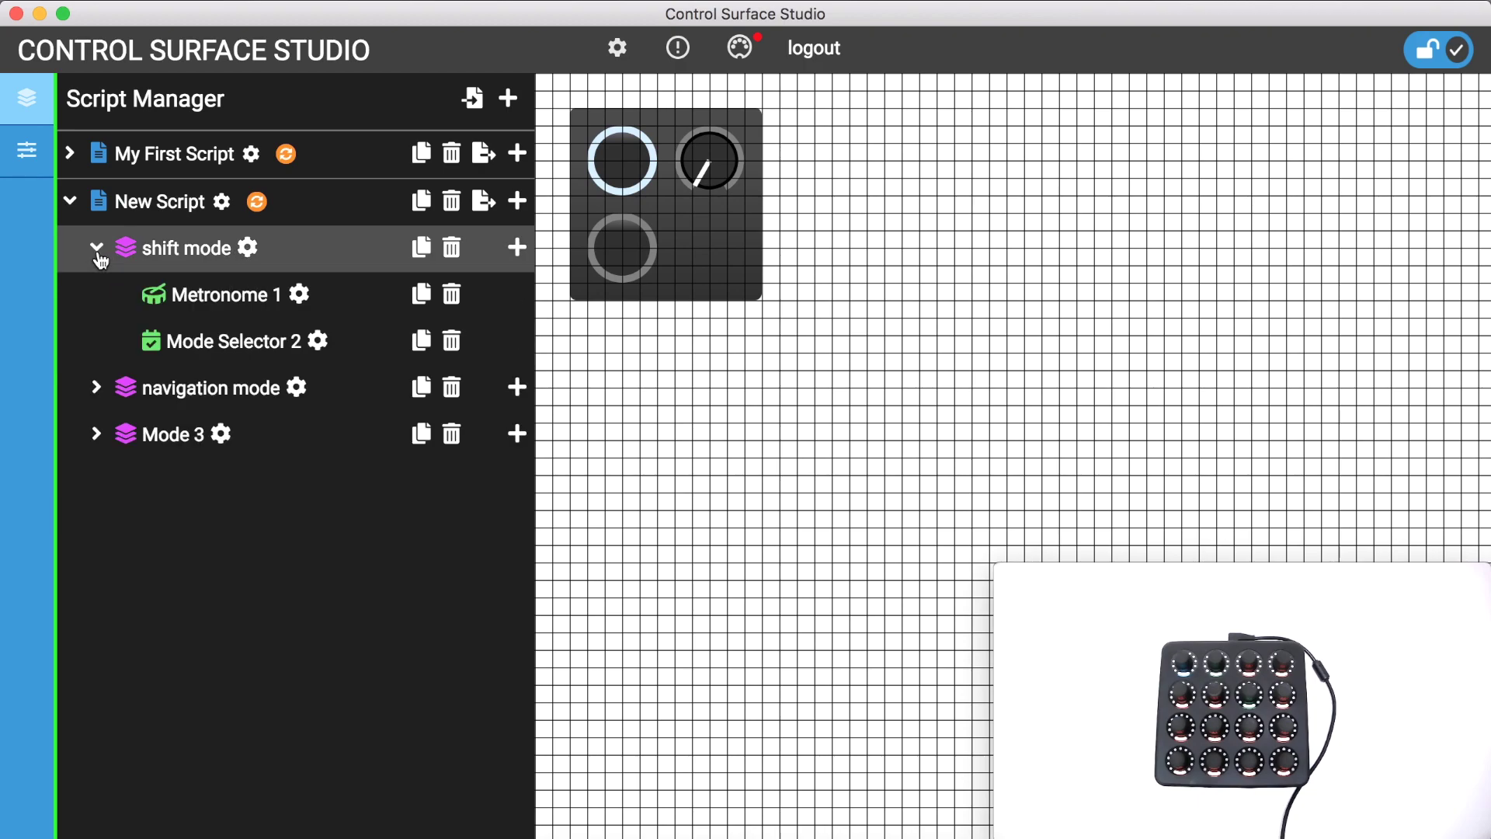
- Set shift mode's Mode Selector 2 to Scroll and assign Knob 1 as its controller input
left_click(316, 342)
left_click(621, 234)
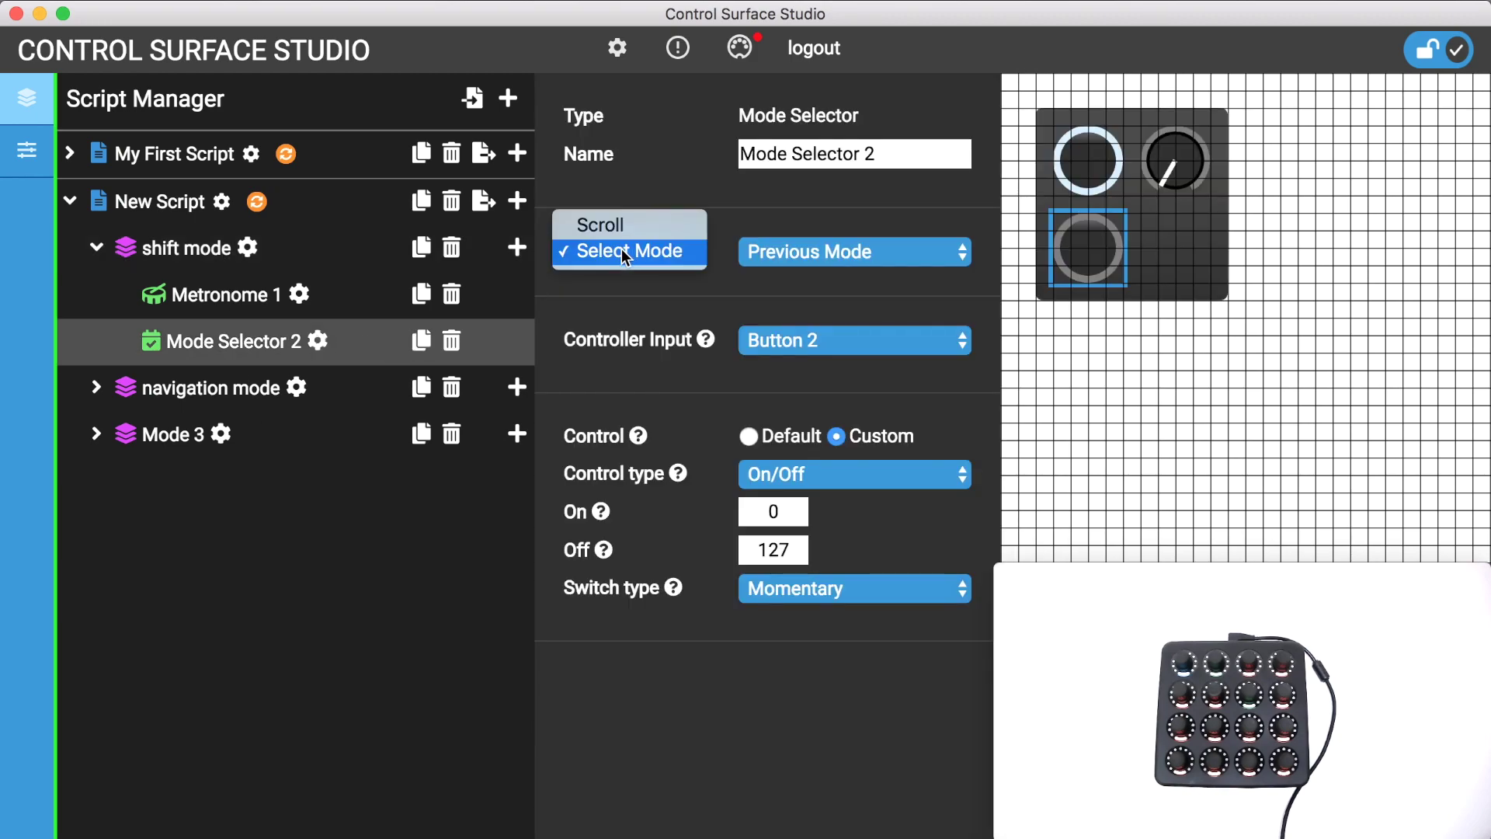
left_click(625, 224)
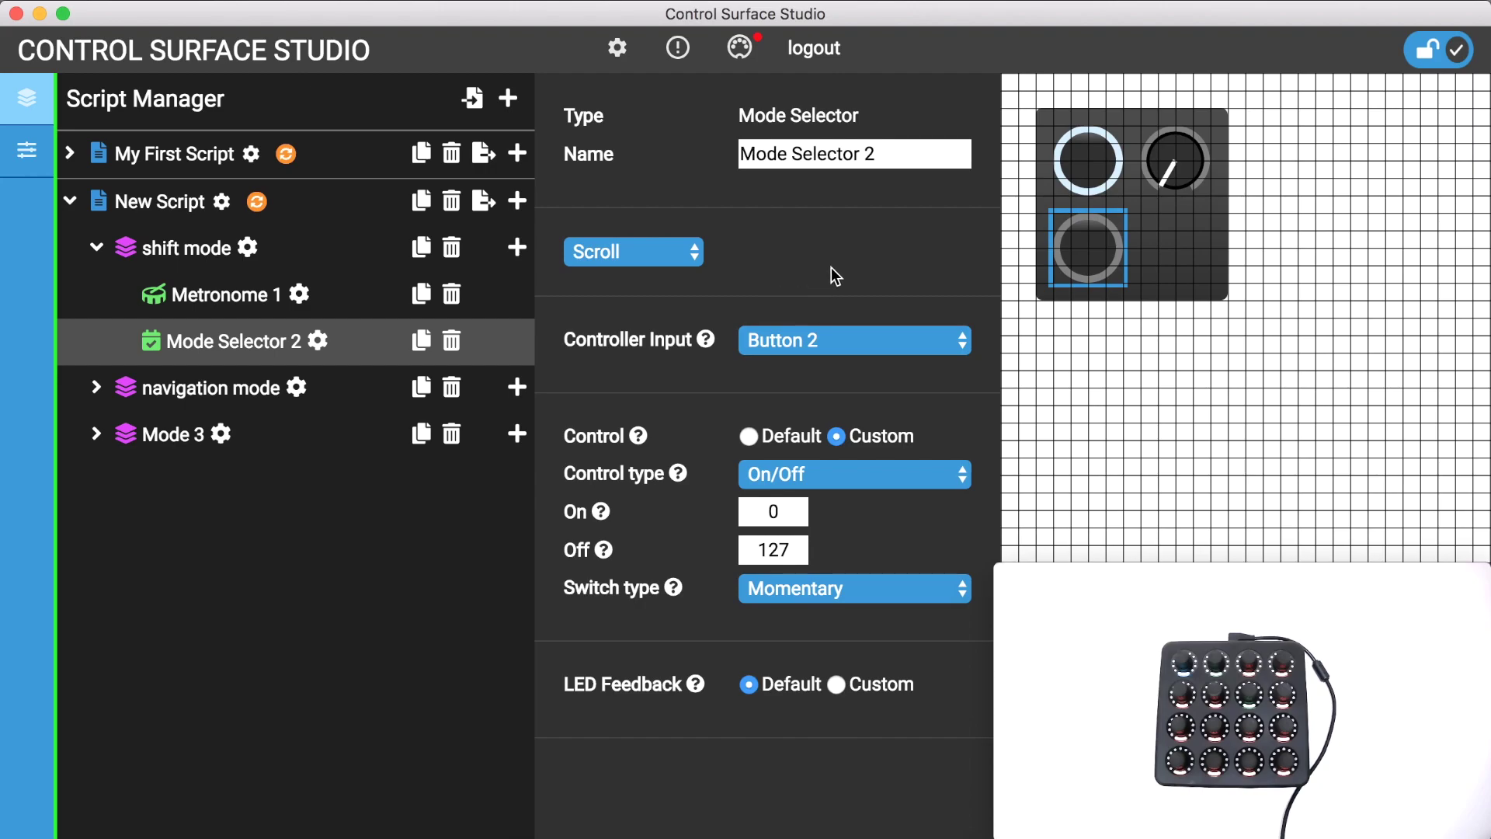
left_click(838, 348)
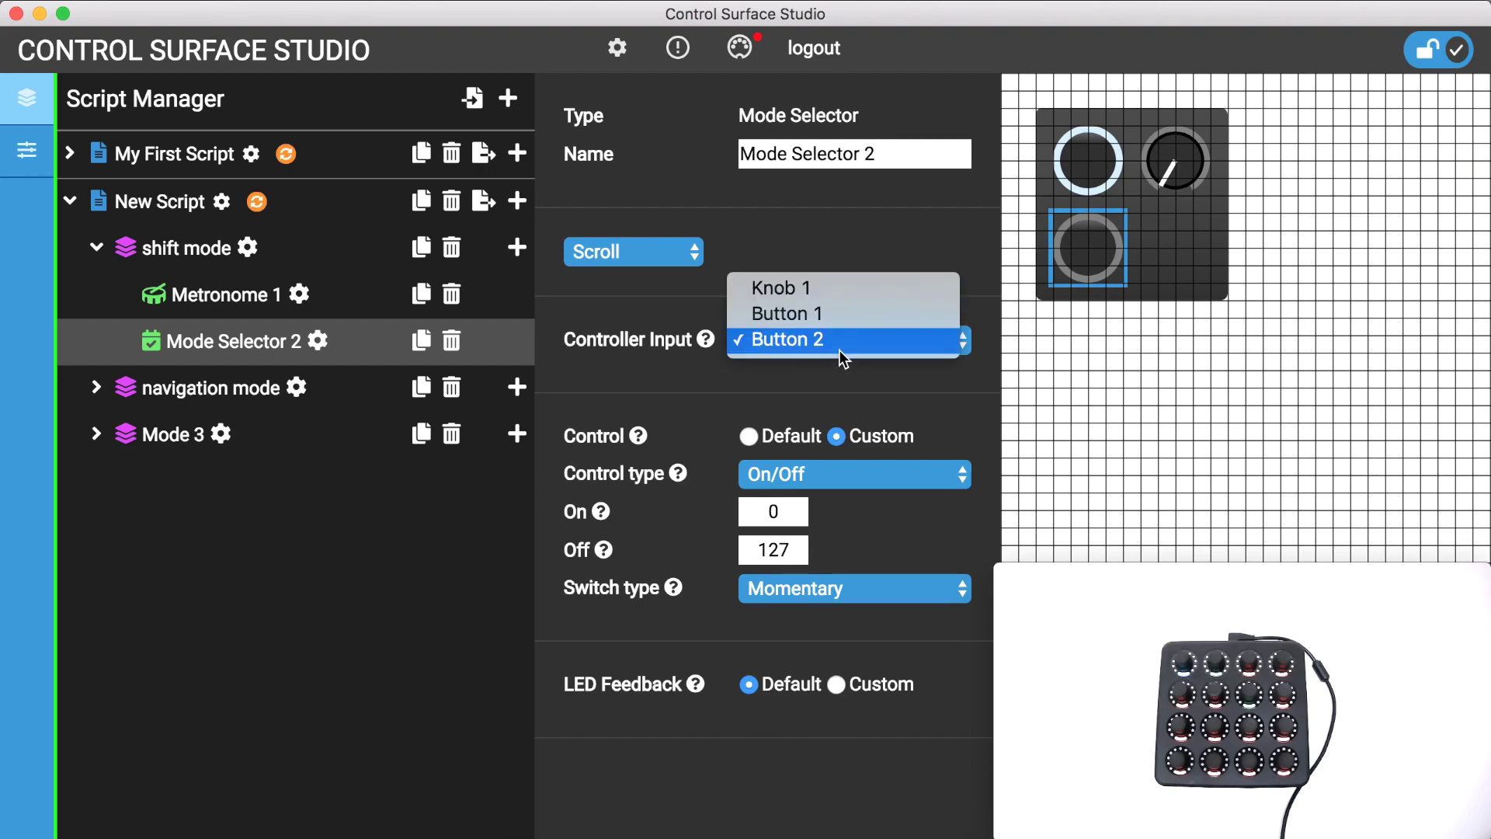
left_click(839, 287)
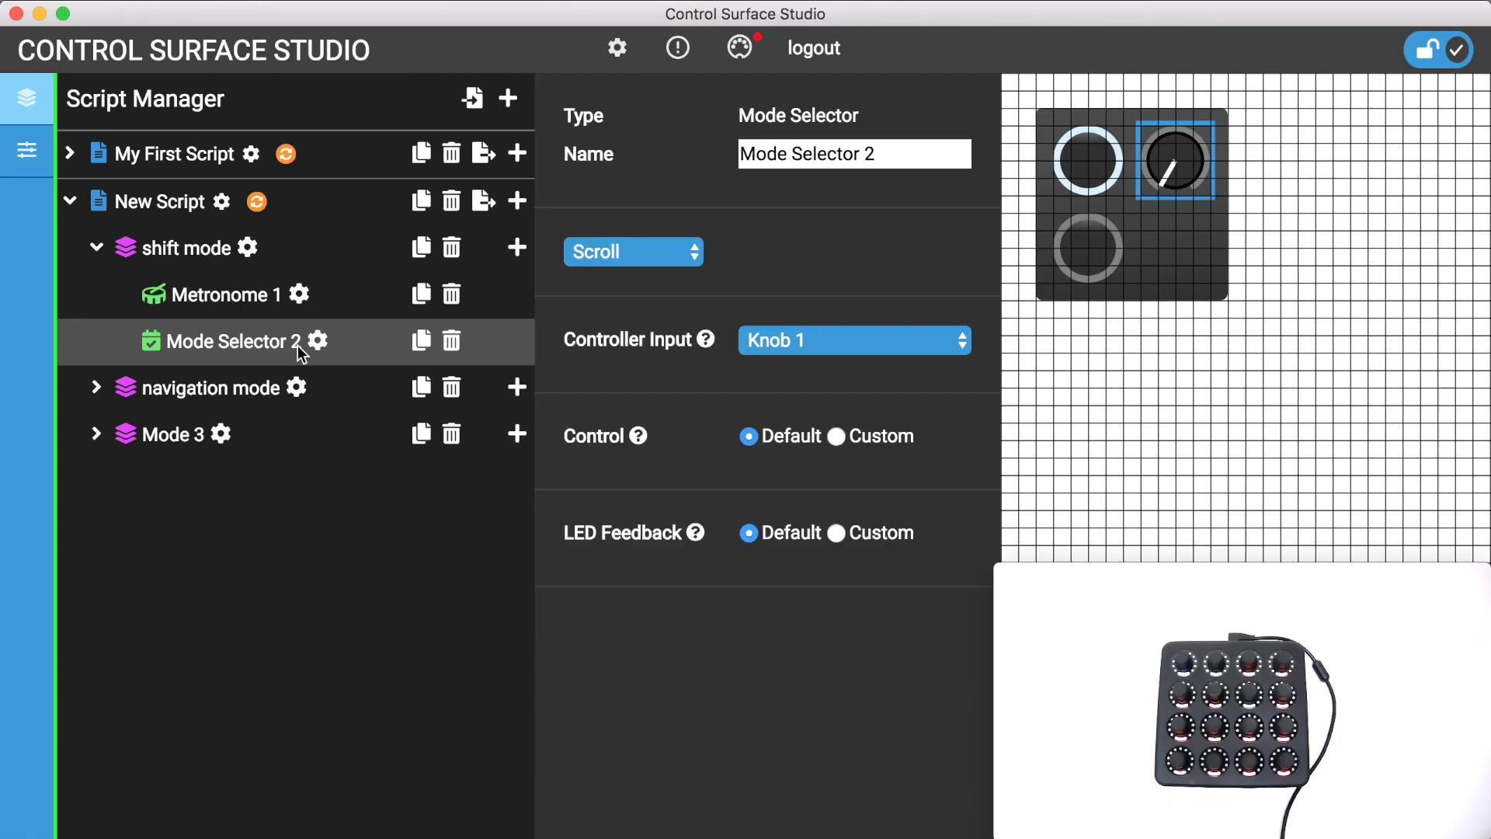
- Set navigation mode's Mode Selector 1 to Scroll with Knob 1 as its controller input
left_click(96, 387)
left_click(330, 494)
left_click(684, 251)
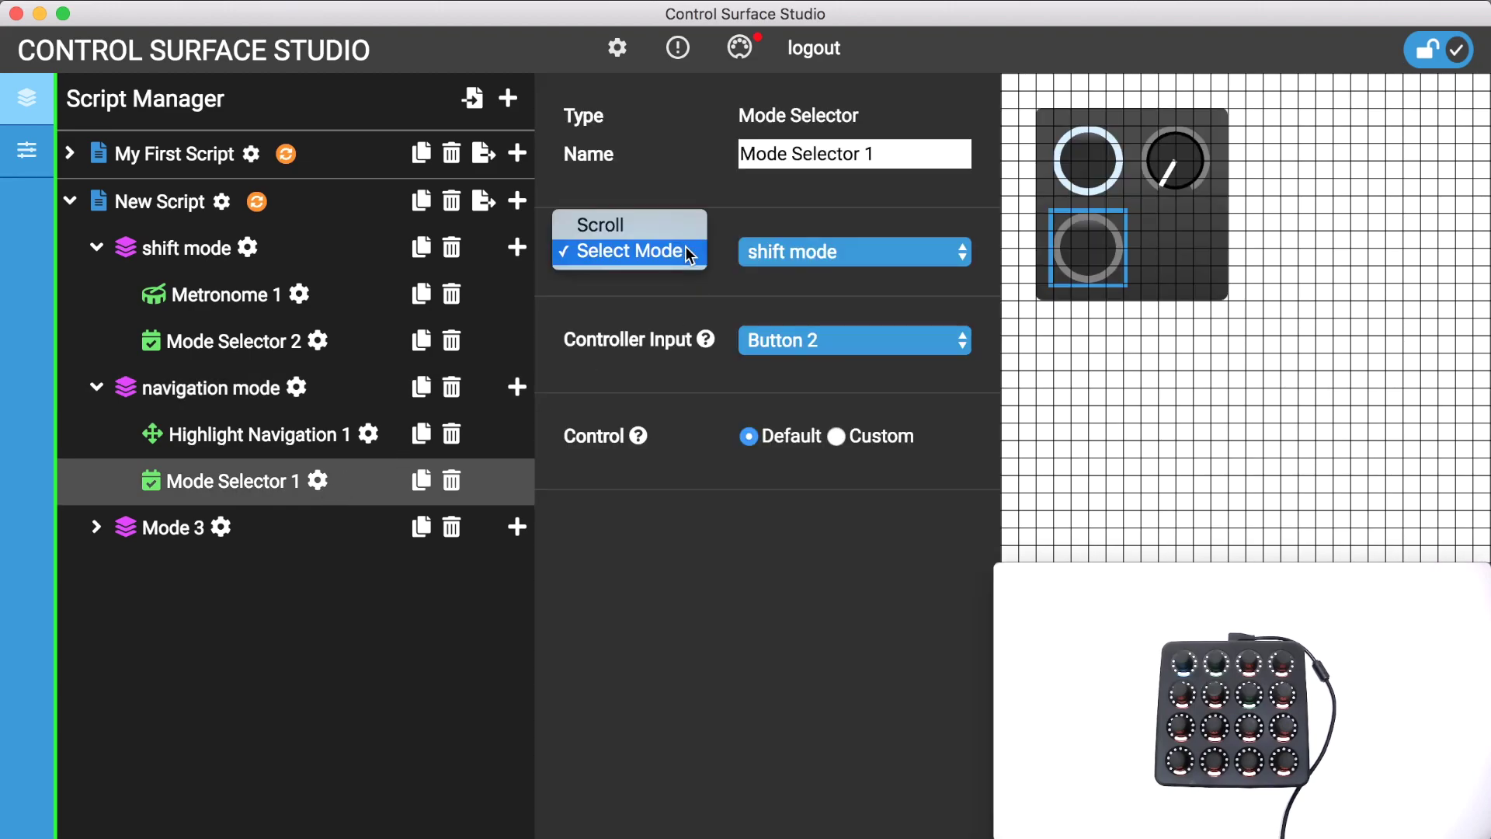
left_click(675, 226)
left_click(795, 351)
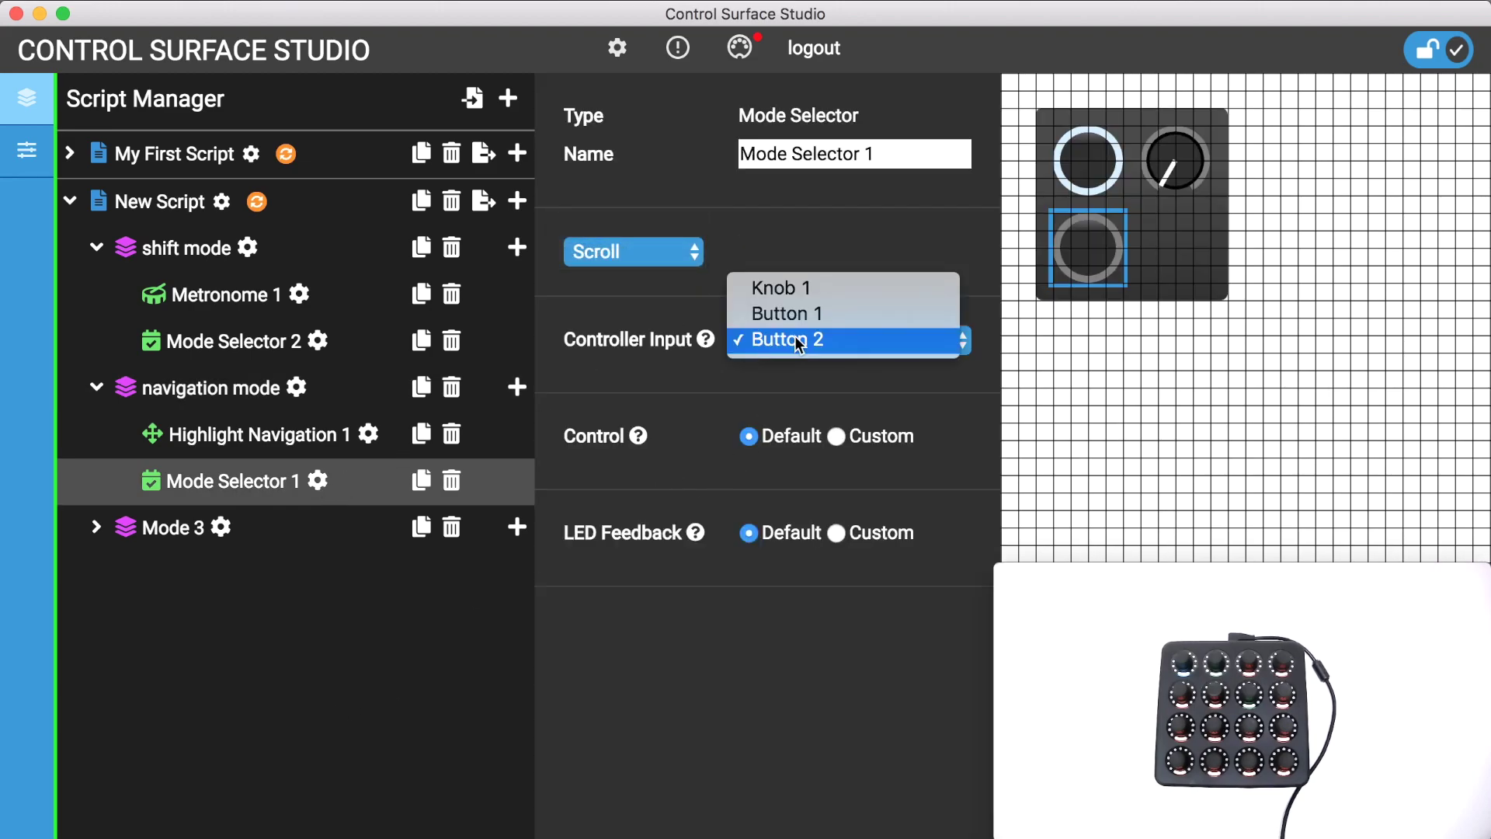
left_click(789, 289)
- Set Mode 3's Mode Selector 3 to Scroll with Knob 1 as its controller input
left_click(232, 540)
left_click(313, 590)
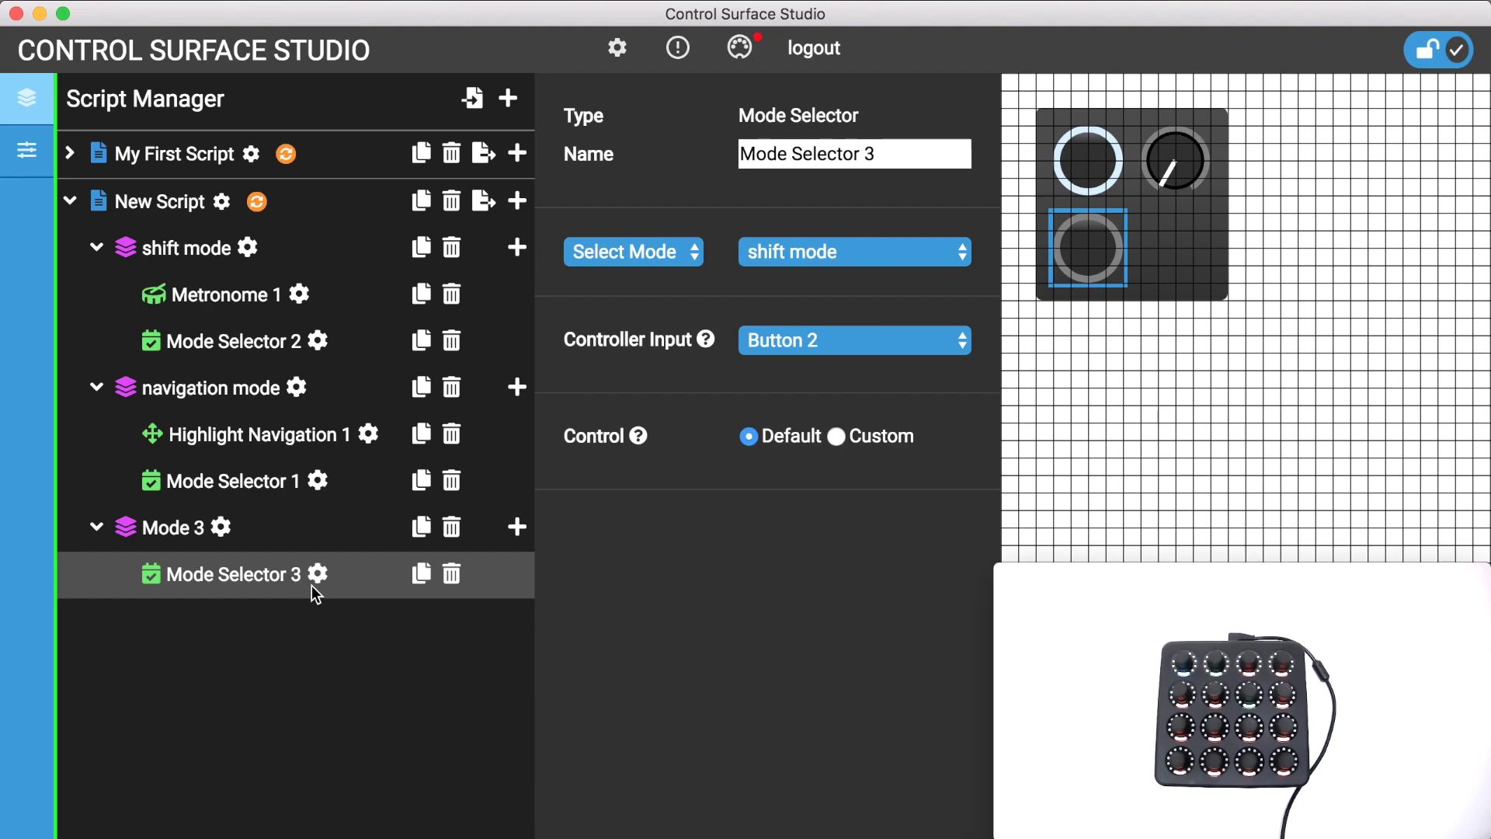
left_click(699, 263)
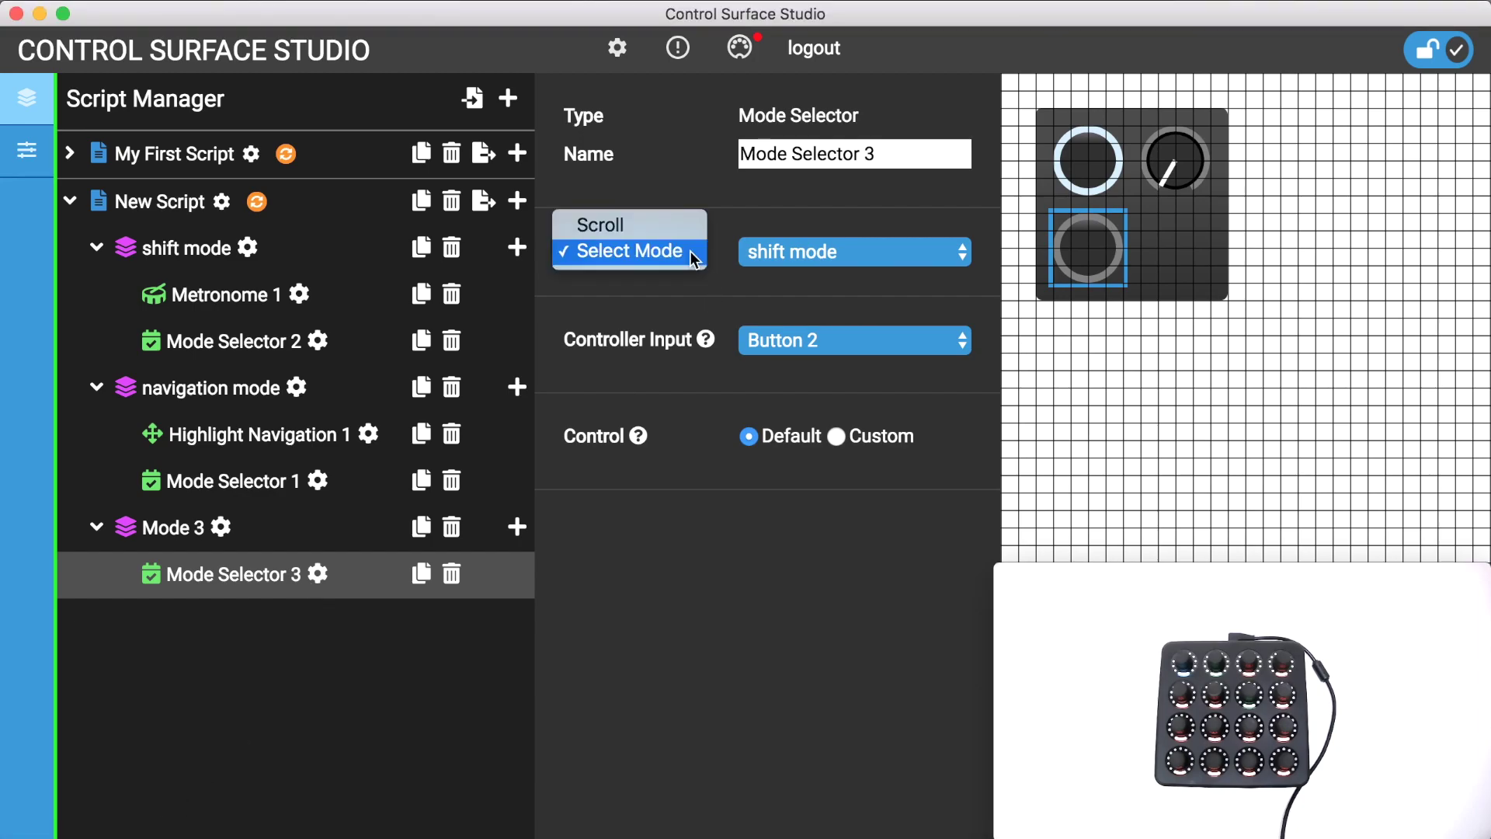
left_click(677, 225)
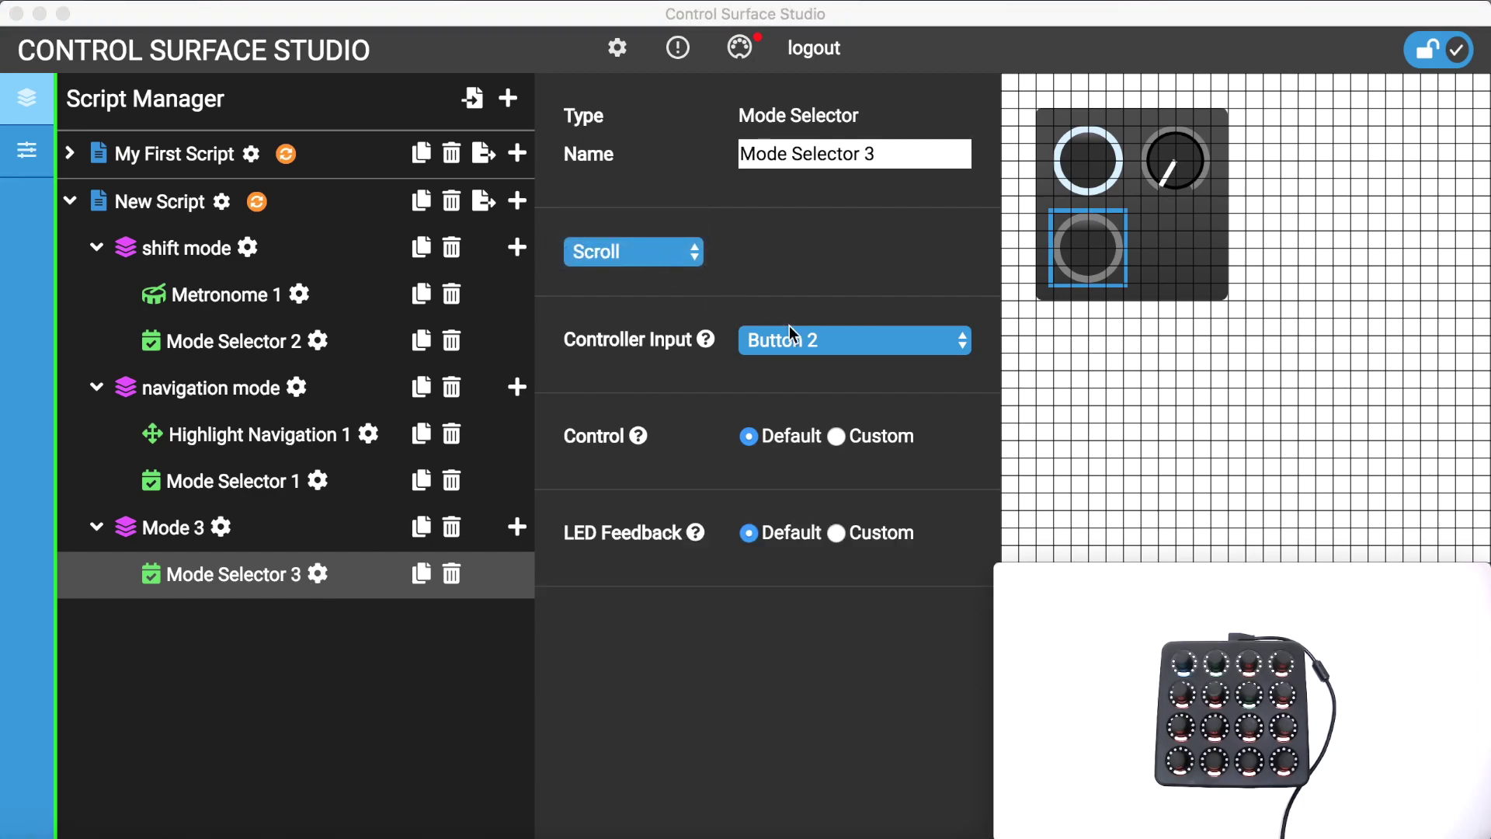
left_click(835, 340)
left_click(835, 290)
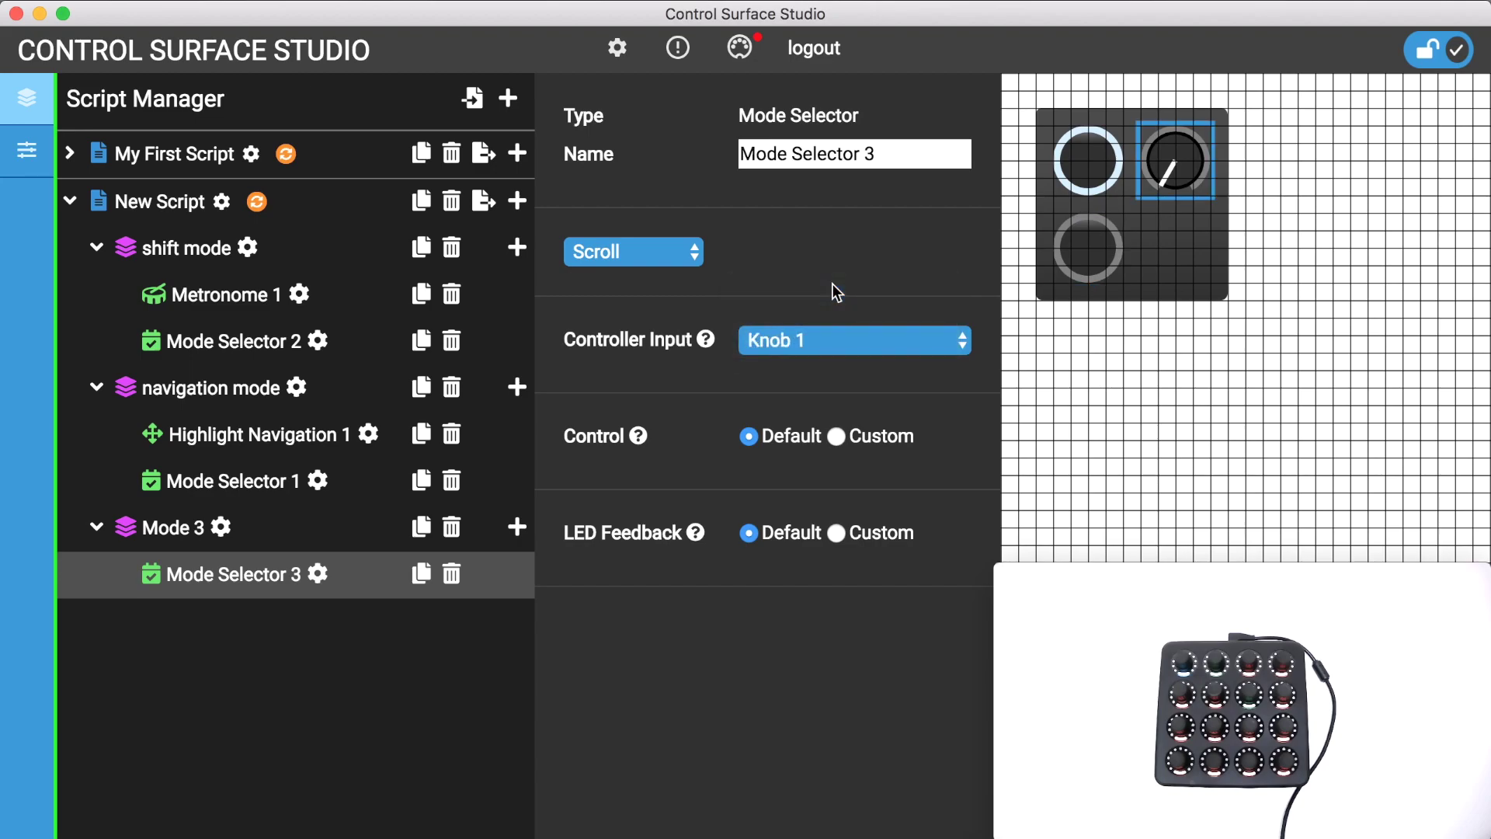
- Install New Script and switch to Ableton Live to check scrolling through the modes
left_click(258, 202)
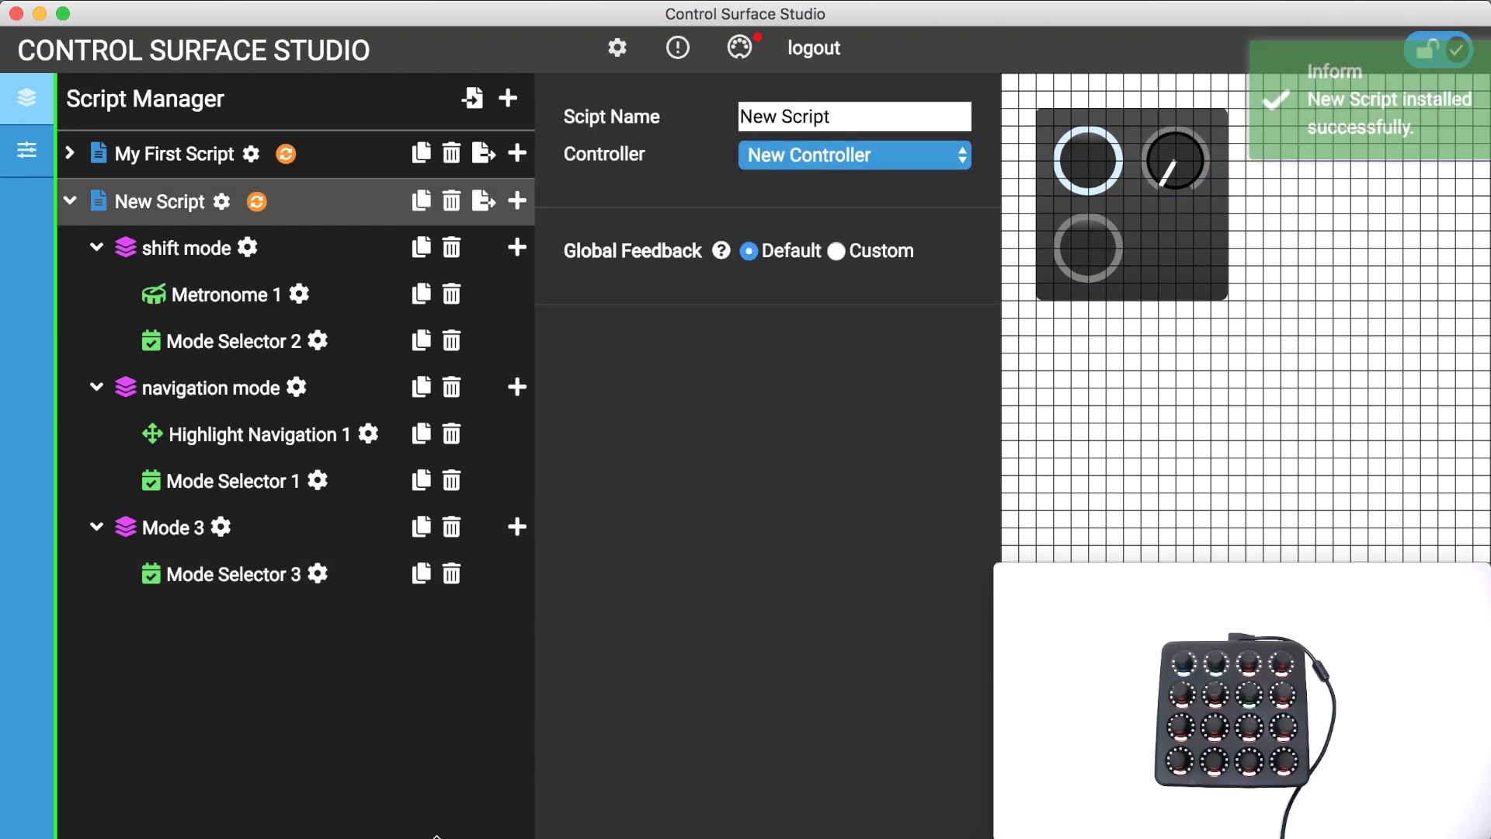
left_click(575, 833)
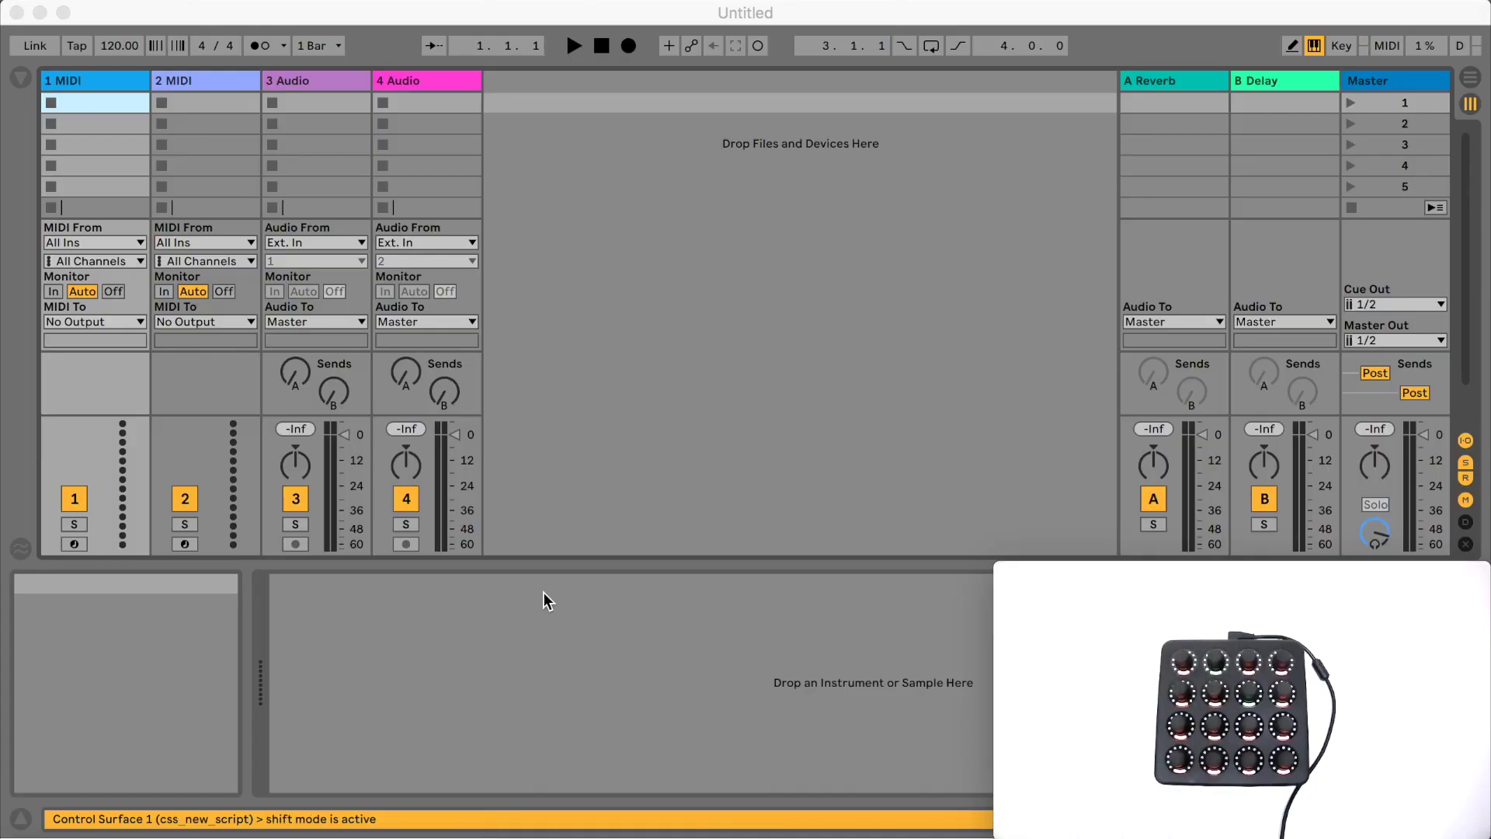
- Return to Control Surface Studio, collapse all modes in New Script, and reorder them as Mode 3, navigation mode, shift mode
key("super+Tab")
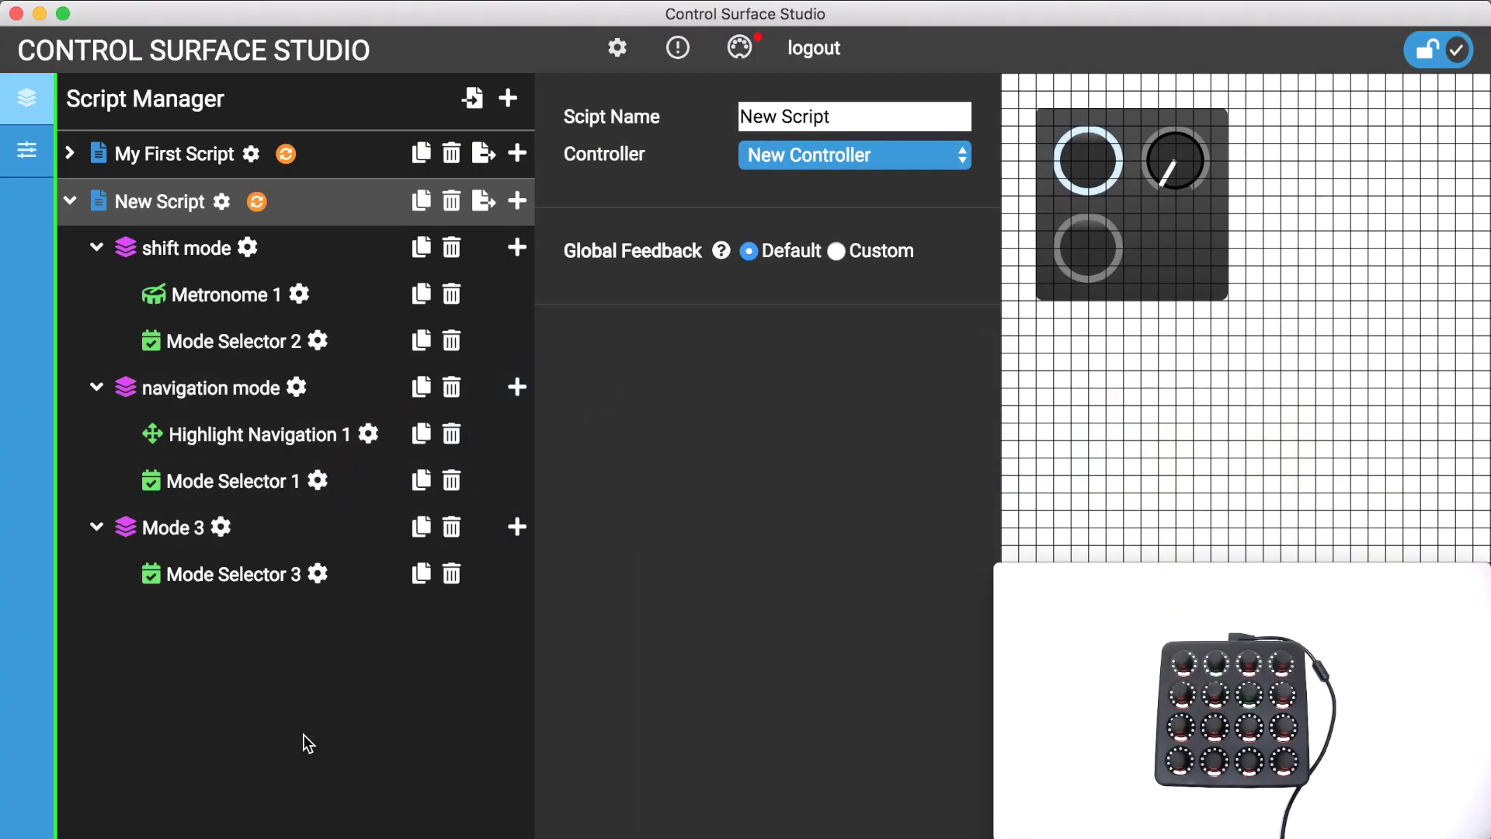
left_click(96, 528)
left_click(96, 387)
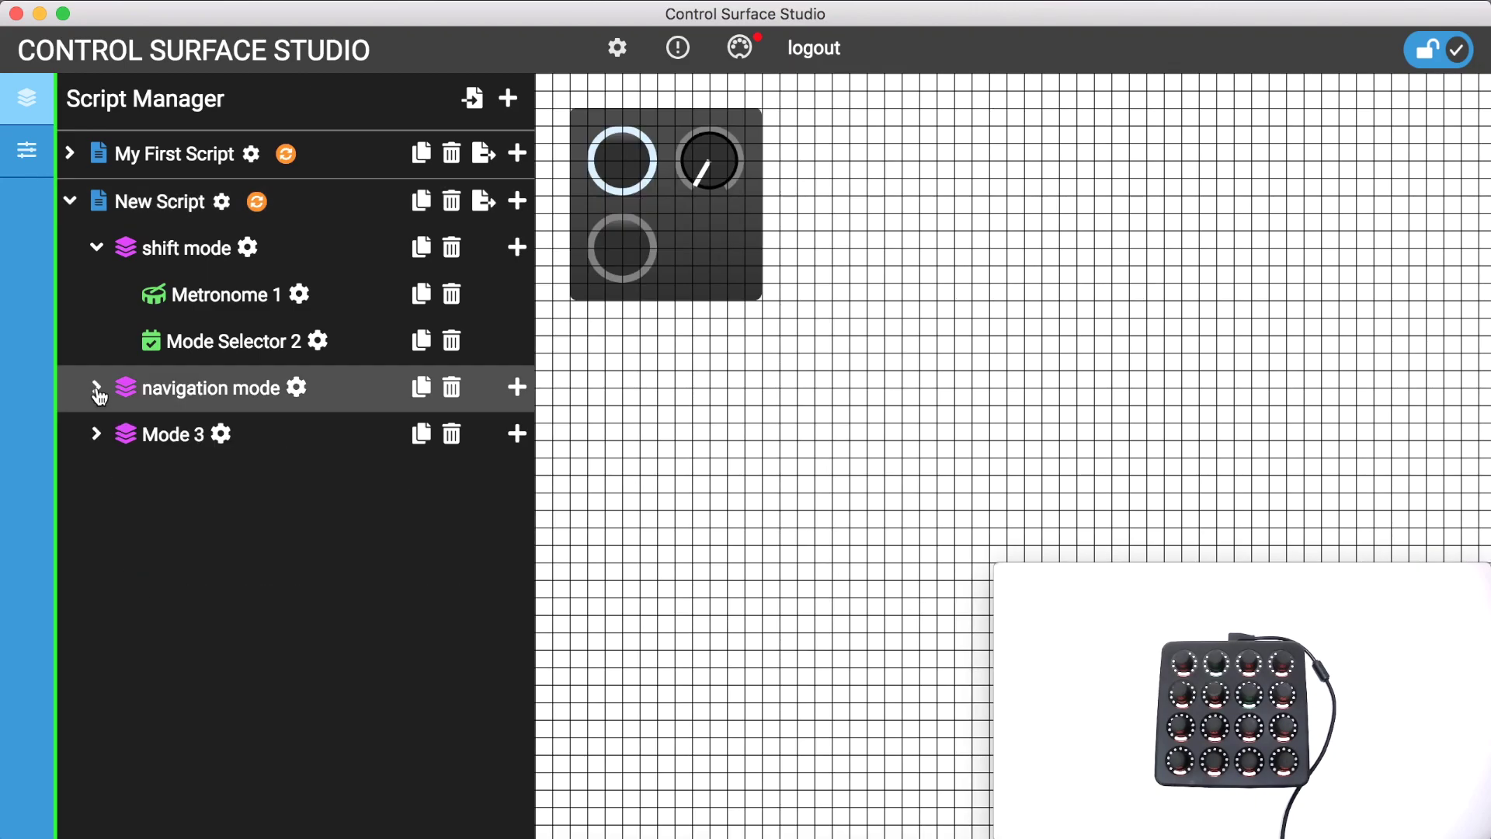
left_click(97, 248)
left_click_drag(127, 343, 127, 240)
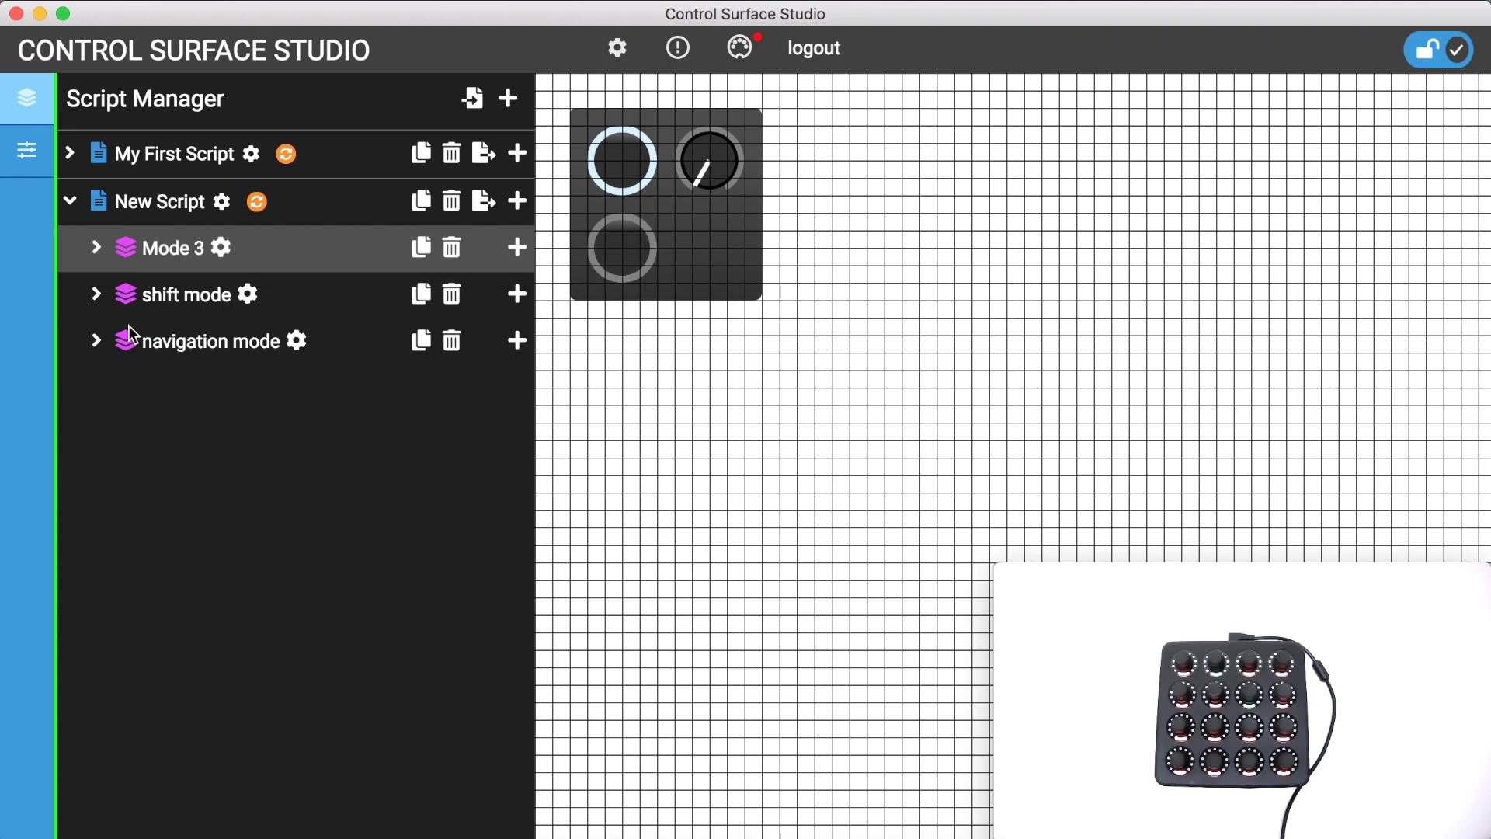
left_click_drag(123, 309, 124, 364)
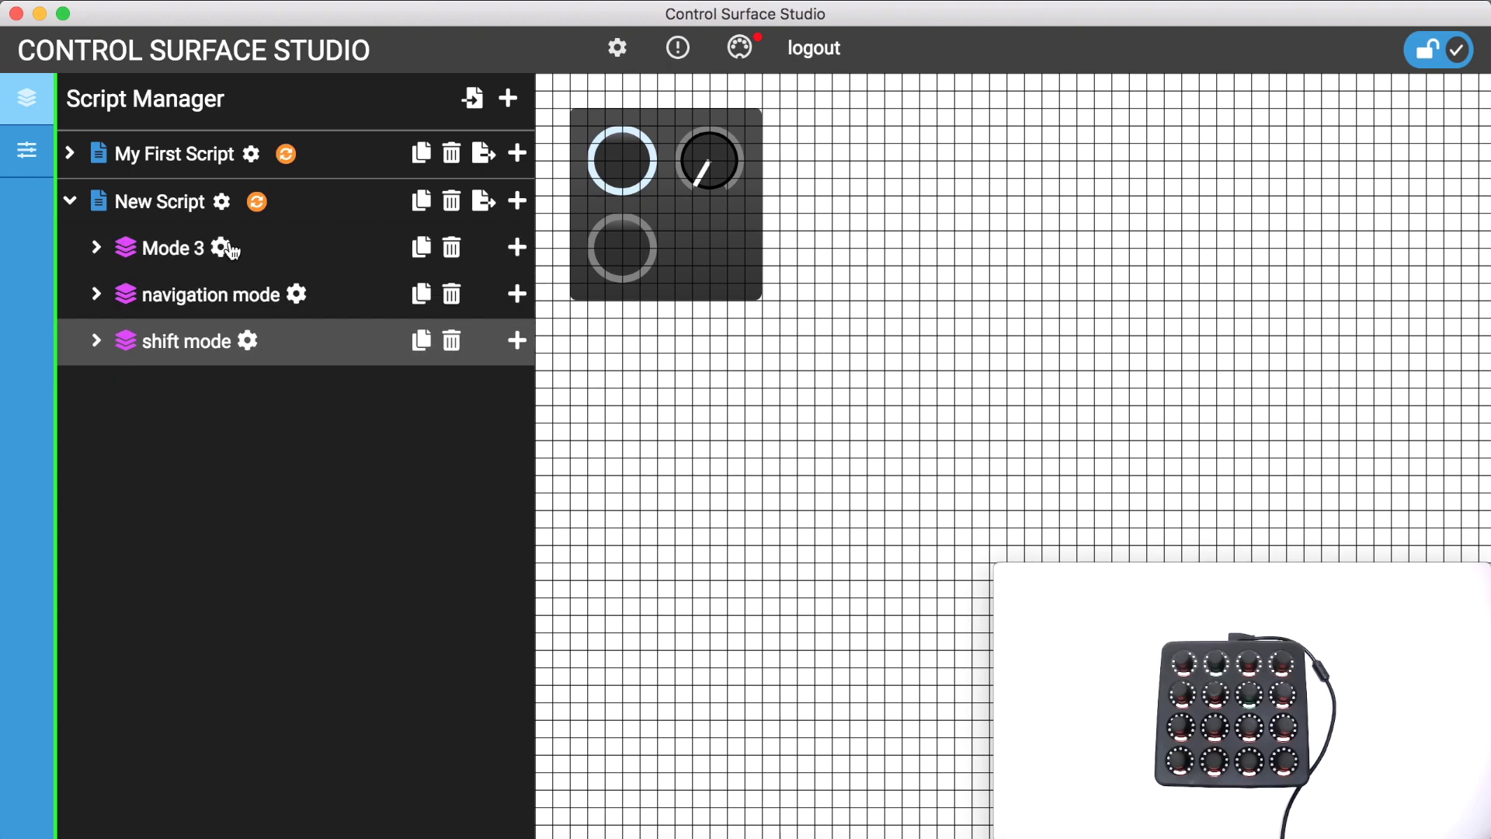
- Reinstall New Script with the new mode order and create a new Live Set in Ableton Live
left_click(256, 205)
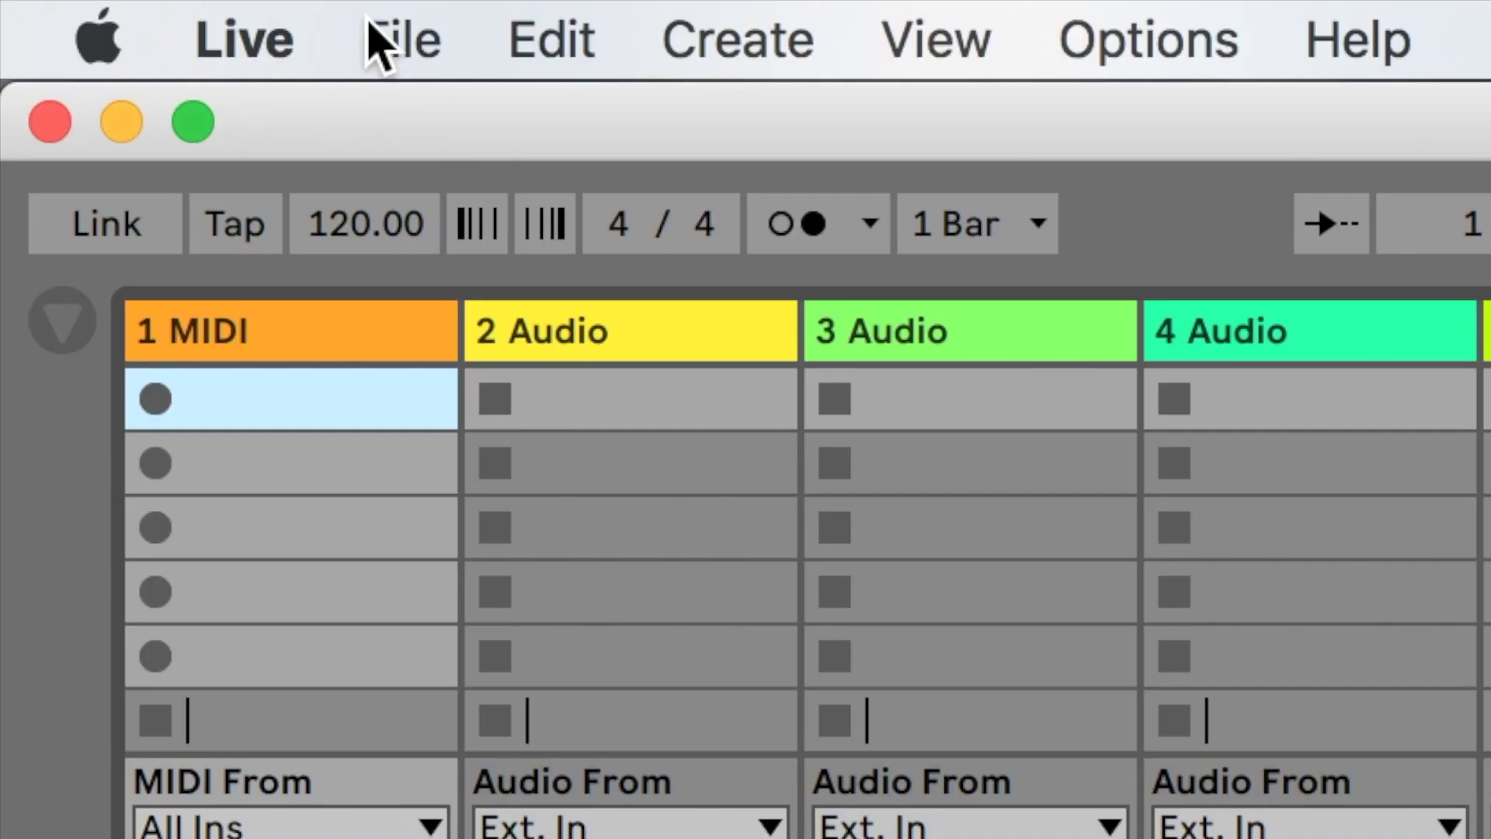
left_click(378, 43)
left_click(417, 123)
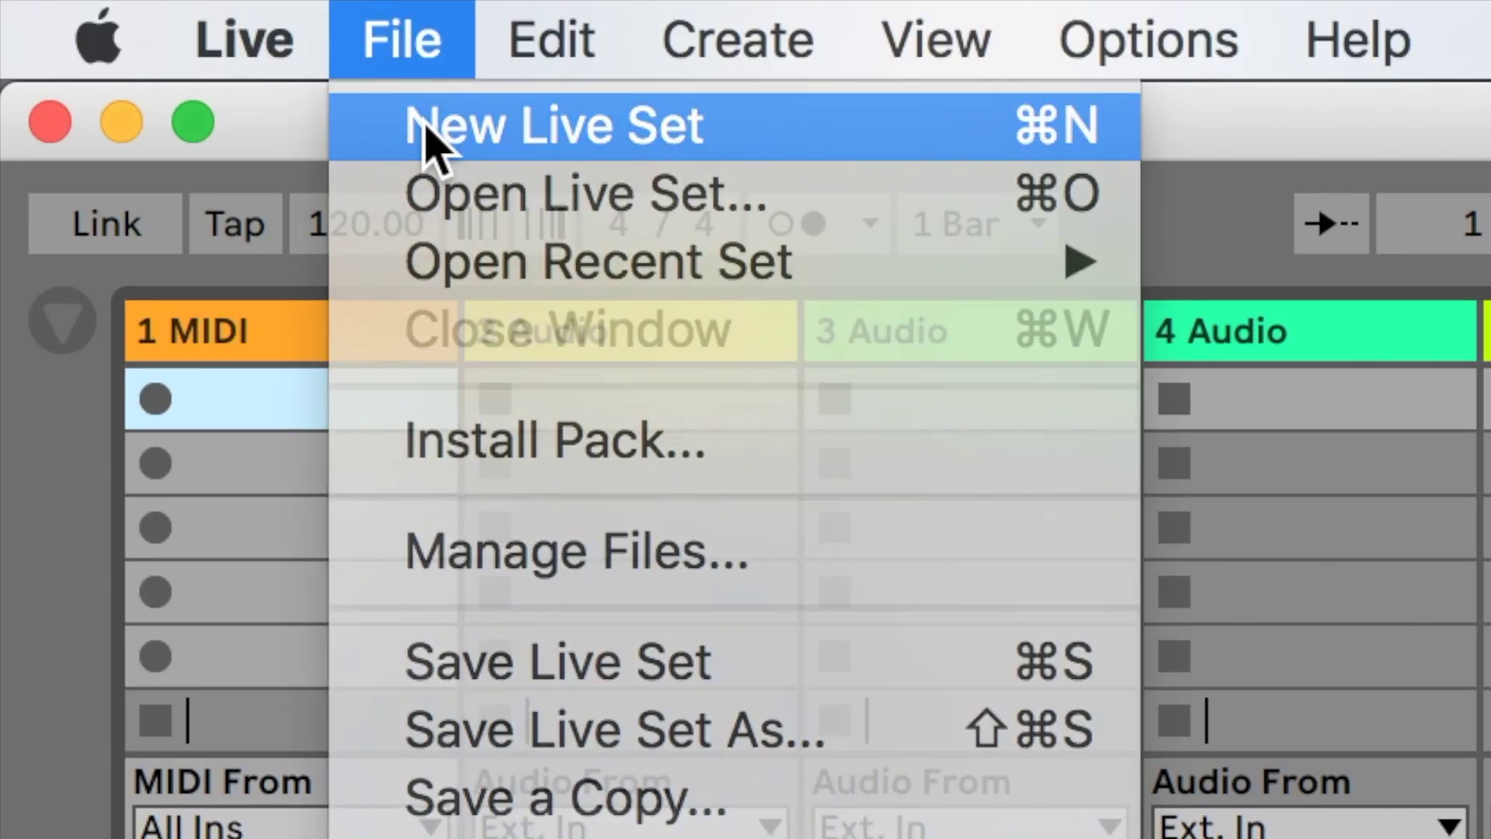